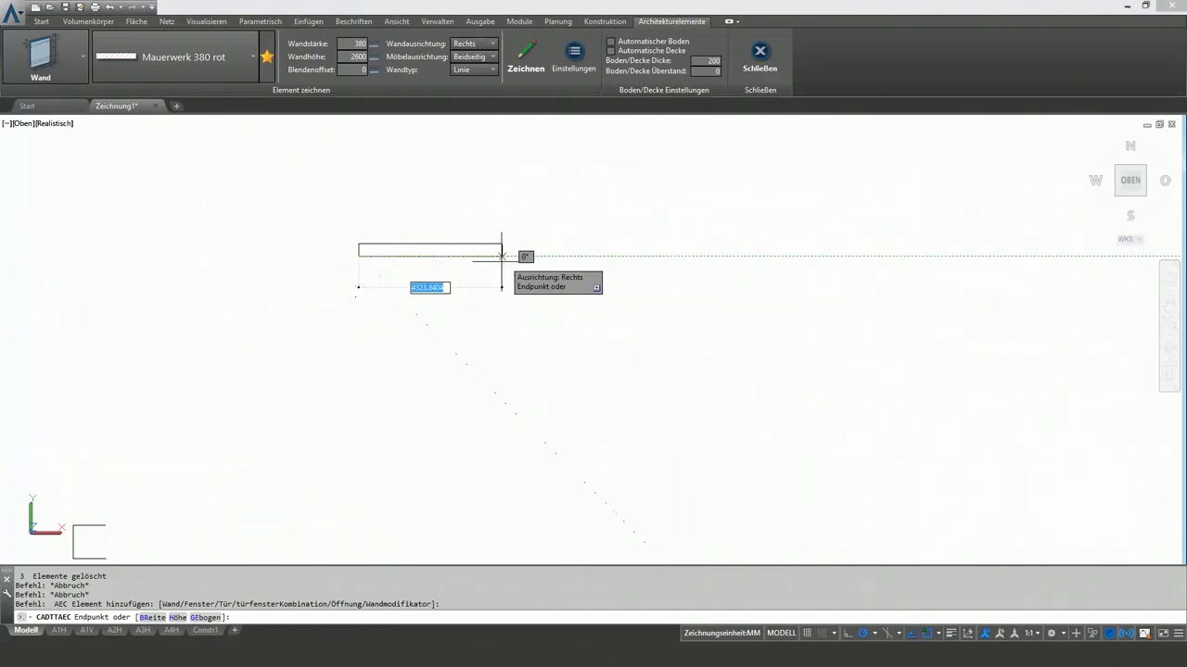
Step: Draw the first straight wall runs of 5000 and 3500 with the Wand tool
{"action": "type", "text": "50"}
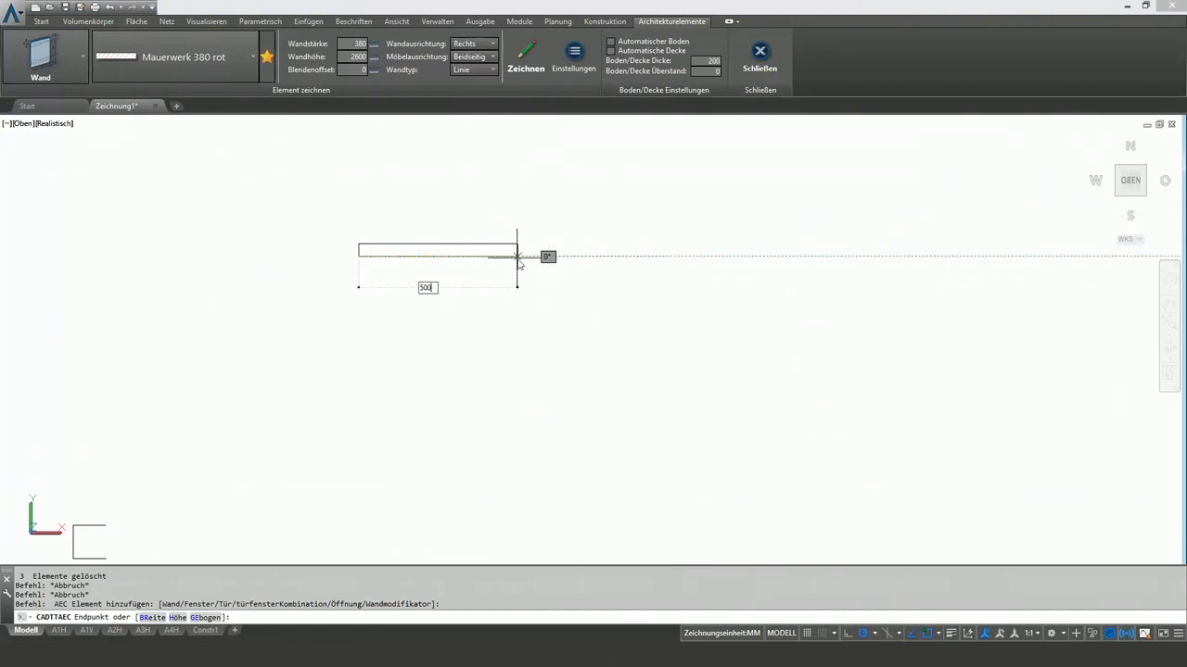
{"action": "type", "text": "0"}
{"action": "key", "text": "Return"}
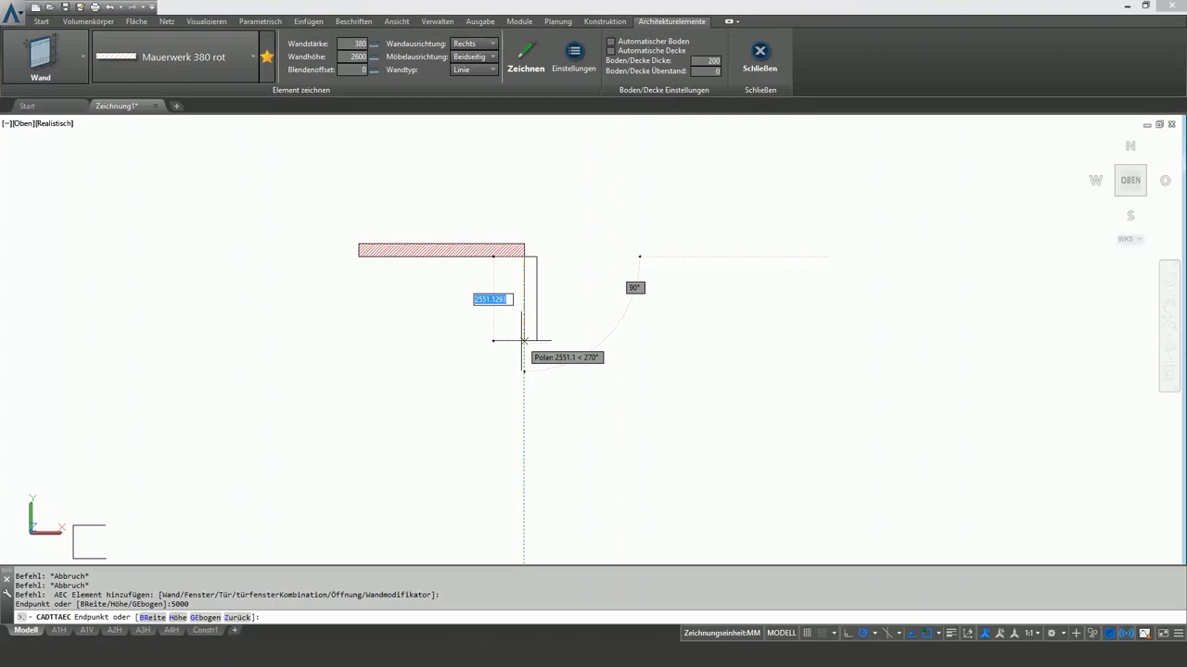
{"action": "type", "text": "3500"}
{"action": "key", "text": "Return"}
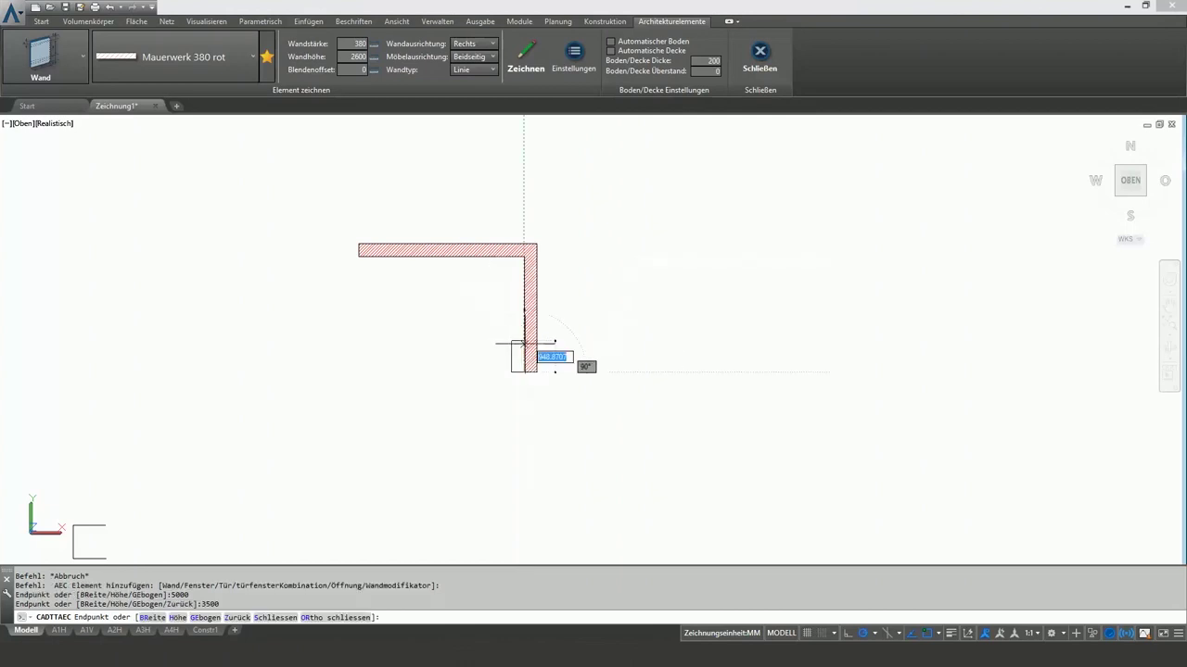
{"action": "left_click", "coordinate": [667, 366]}
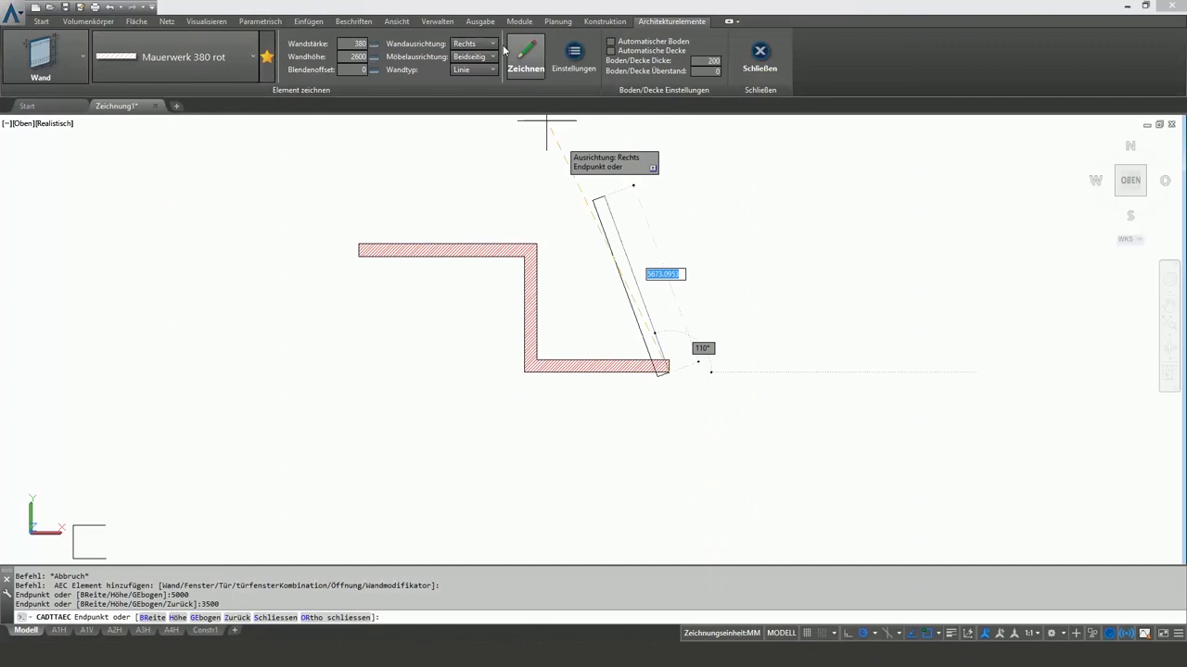
Step: Switch the wall type to Gebogen and draw the curved wall segment down to its lower end
{"action": "left_click", "coordinate": [481, 71]}
{"action": "left_click", "coordinate": [473, 93]}
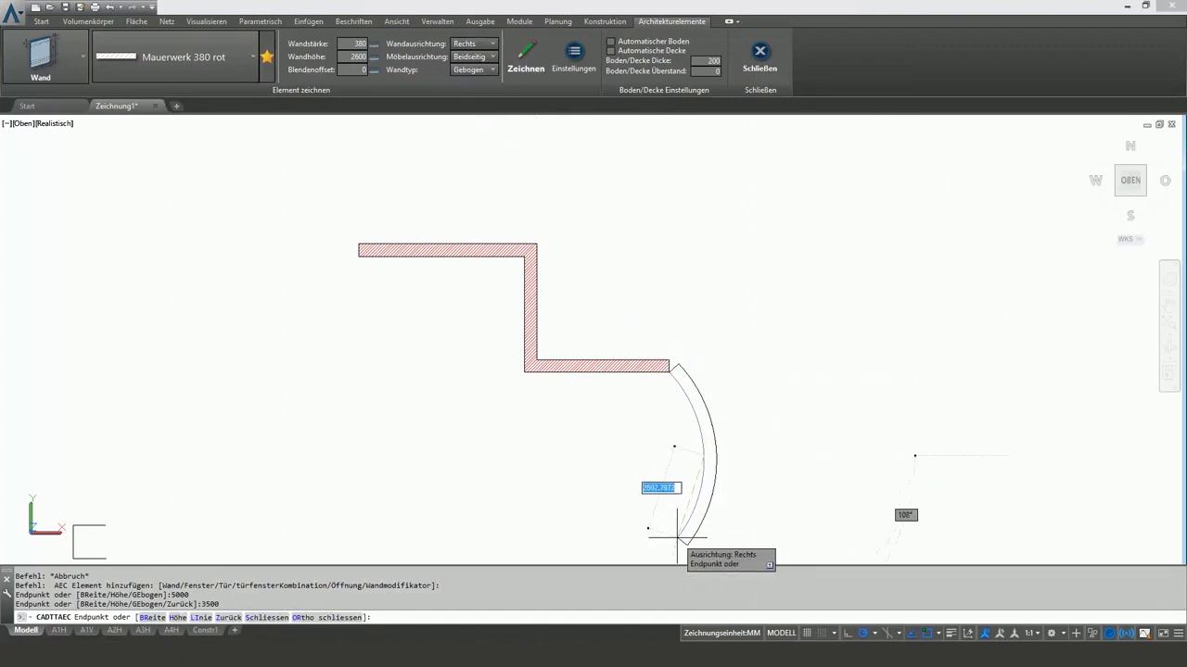
{"action": "left_click", "coordinate": [678, 537]}
Step: Return to Linie walls and close the outline to the start with ORtho schliessen
{"action": "left_click", "coordinate": [481, 71]}
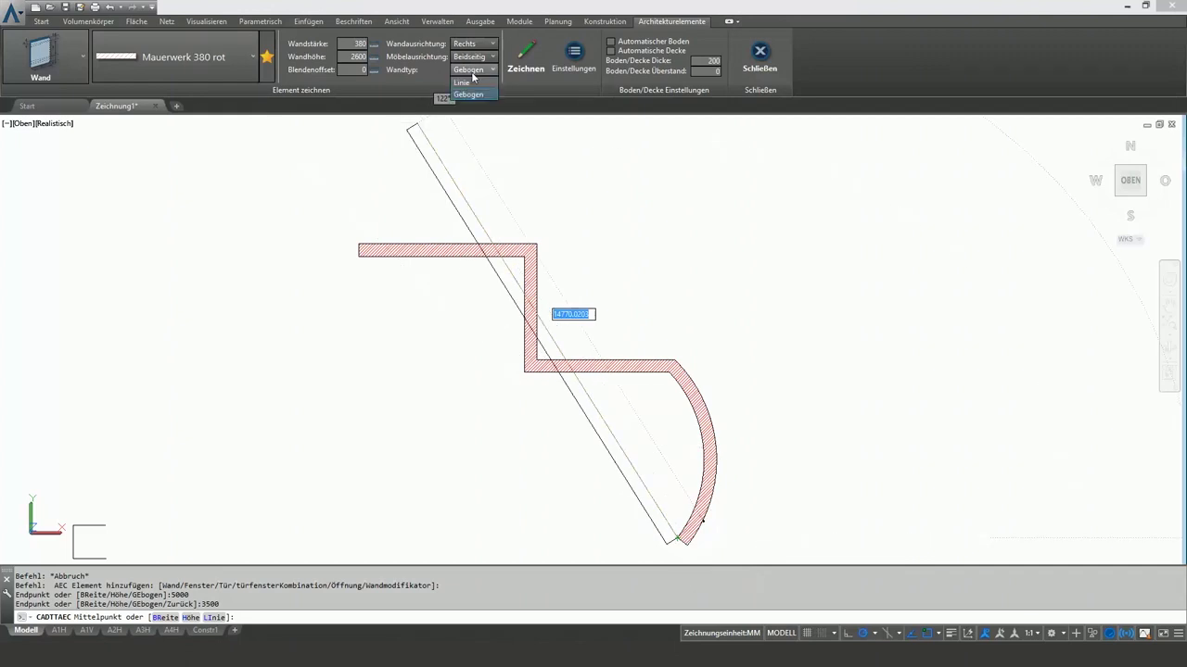
{"action": "left_click", "coordinate": [464, 82]}
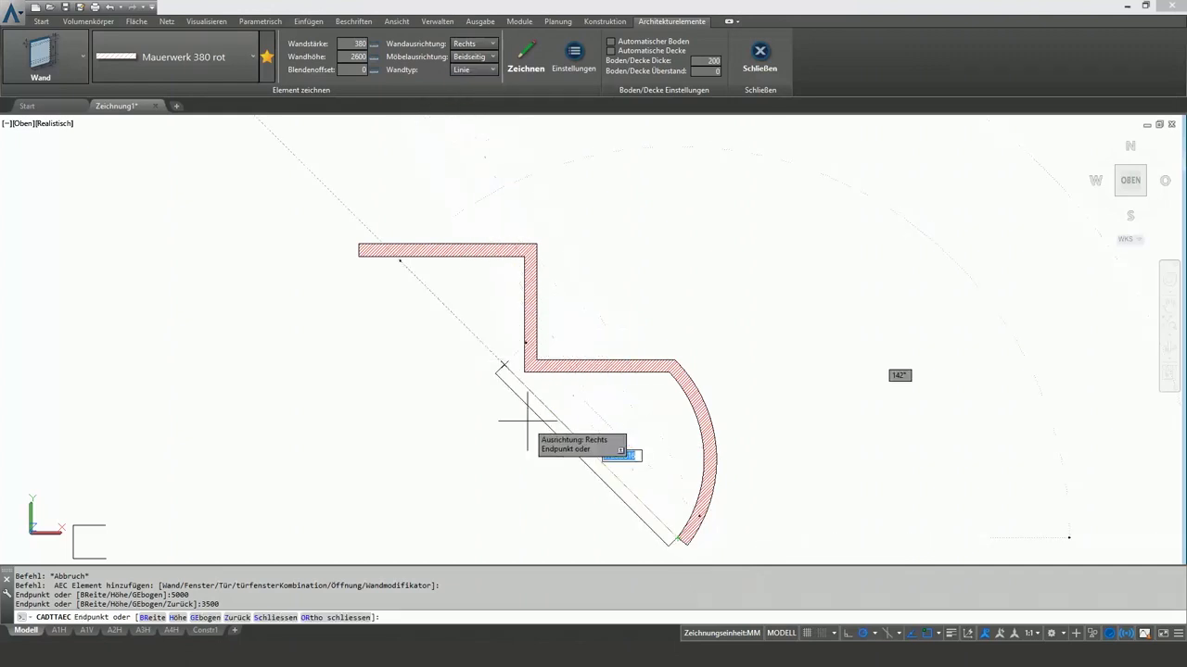
{"action": "right_click", "coordinate": [473, 538]}
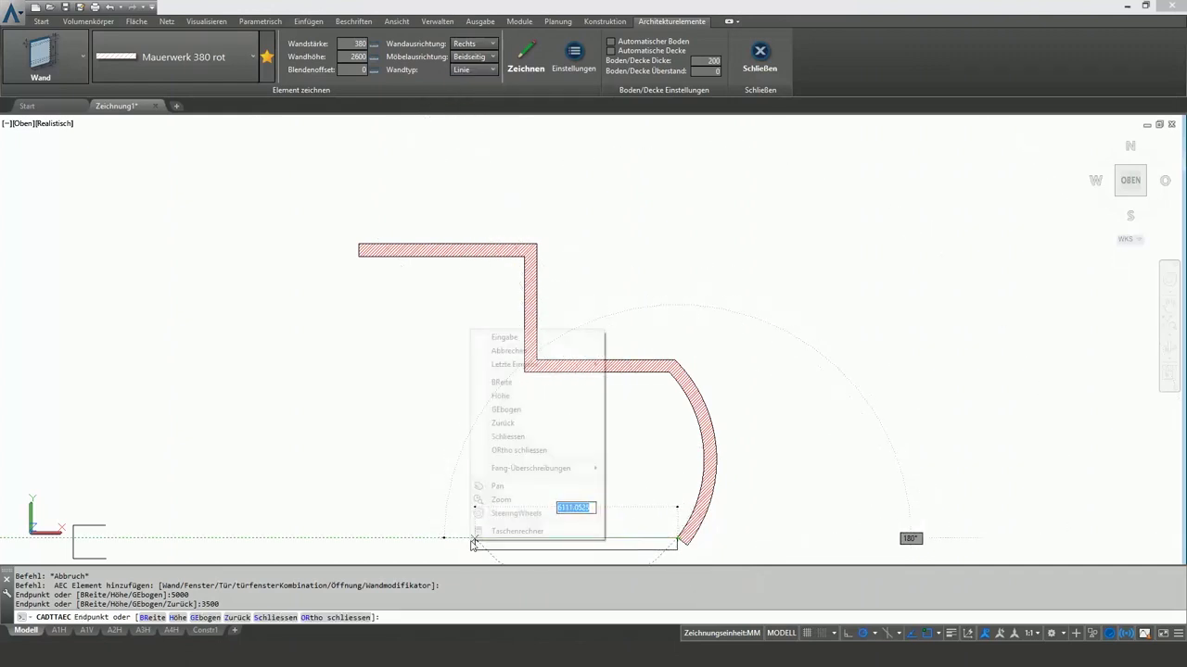
{"action": "left_click", "coordinate": [515, 454]}
{"action": "left_click", "coordinate": [496, 538]}
{"action": "left_click", "coordinate": [45, 65]}
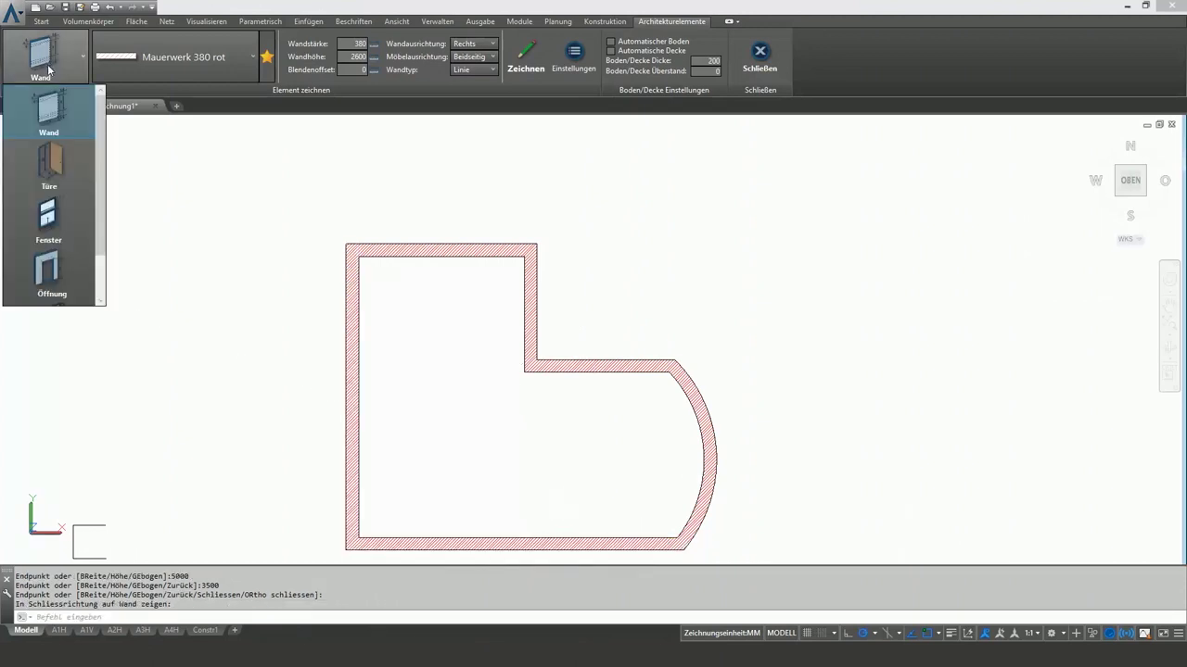
Step: Insert single-sash windows: one 1500 along the top wall, others in the right, bottom and curved walls
{"action": "left_click", "coordinate": [56, 221]}
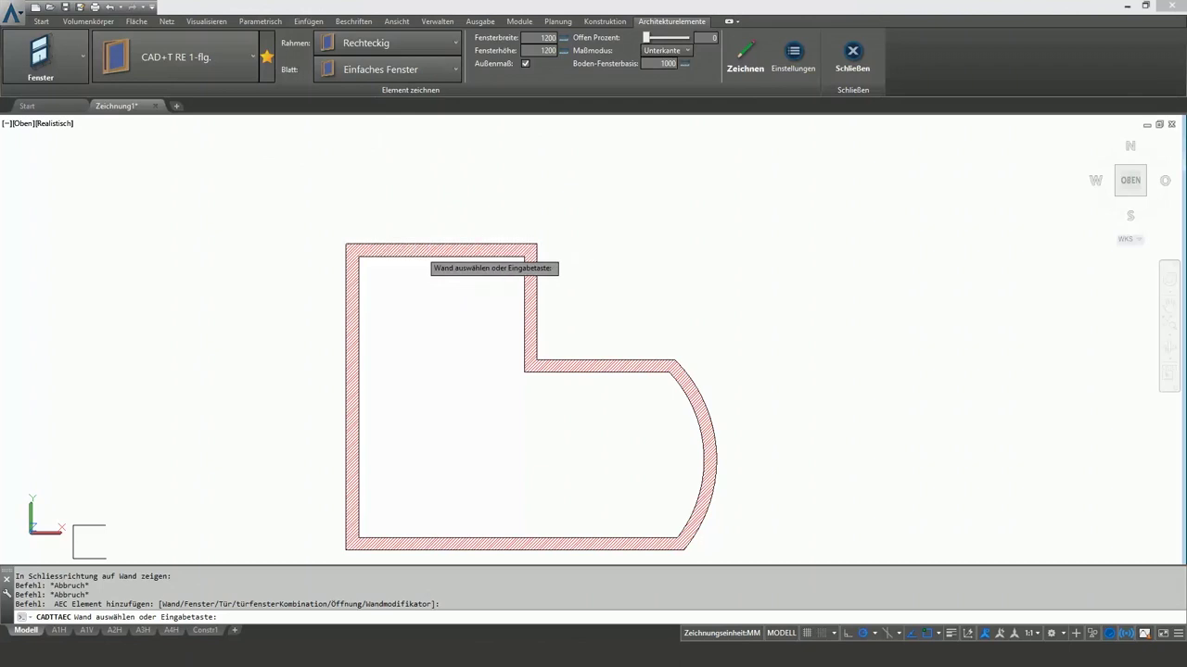
{"action": "left_click", "coordinate": [420, 250]}
{"action": "type", "text": "1500"}
{"action": "key", "text": "Return"}
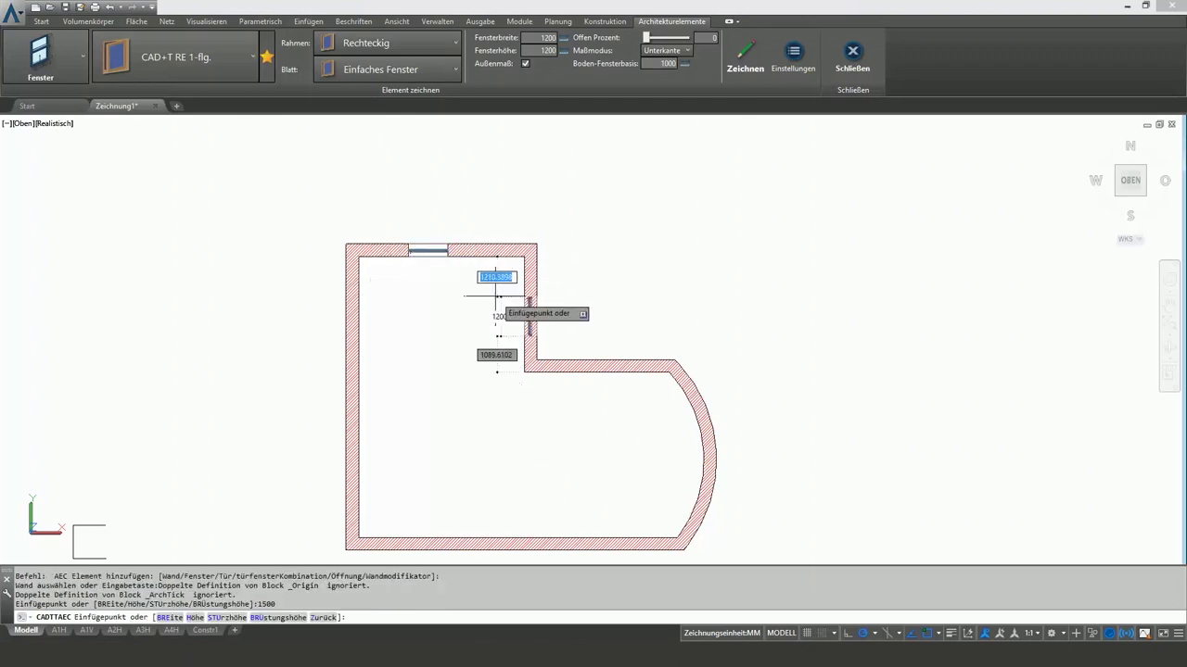
{"action": "left_click", "coordinate": [529, 302]}
{"action": "left_click", "coordinate": [579, 396]}
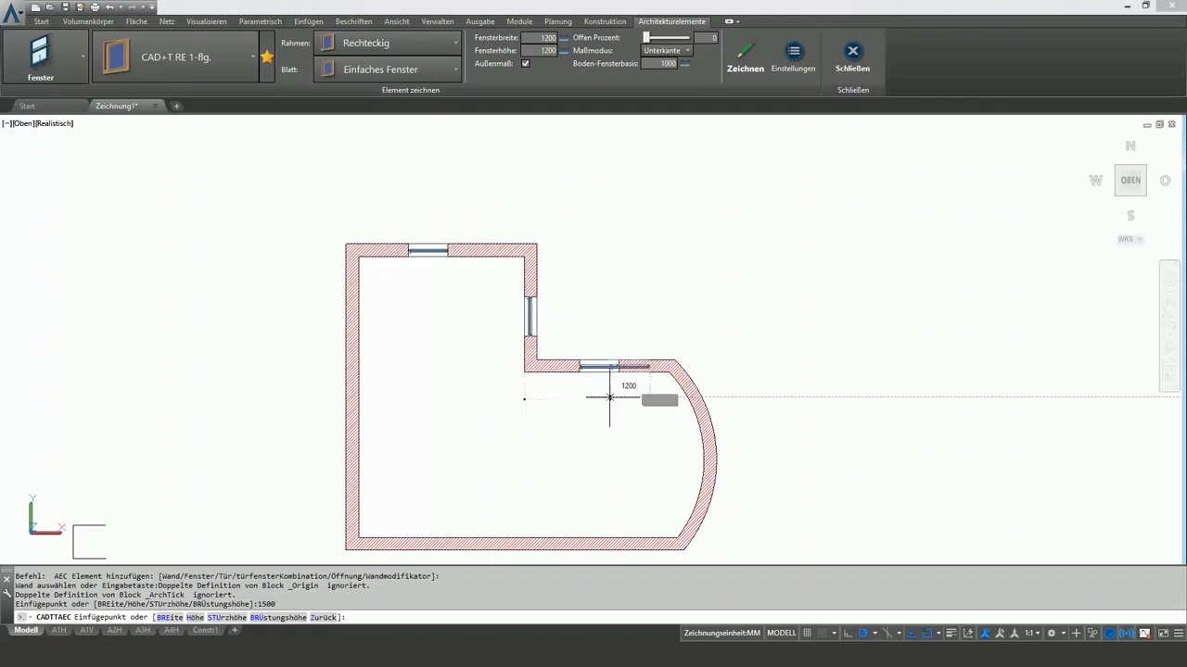
{"action": "left_click", "coordinate": [681, 461]}
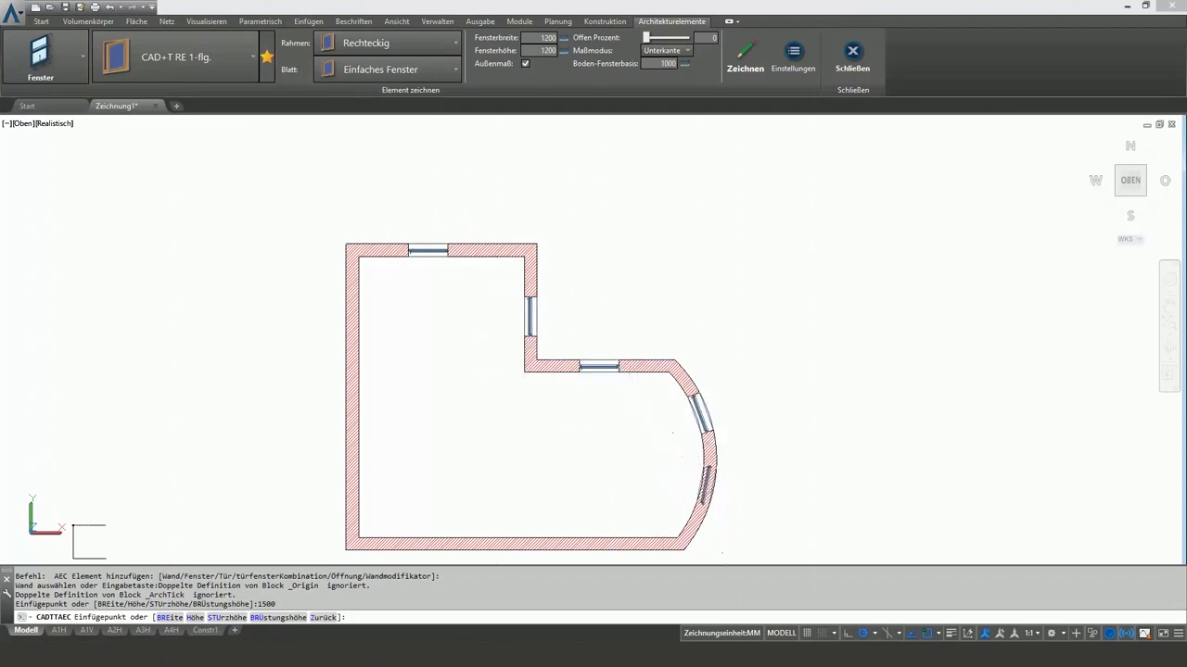
{"action": "left_click", "coordinate": [589, 524]}
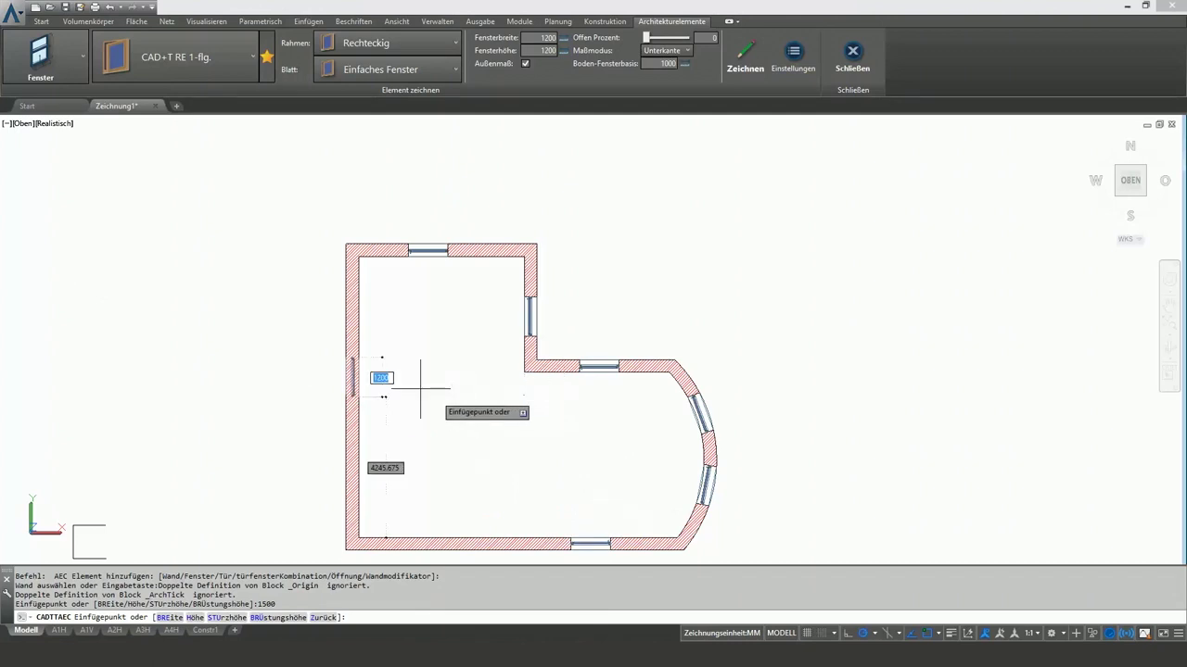
{"action": "key", "text": "Return"}
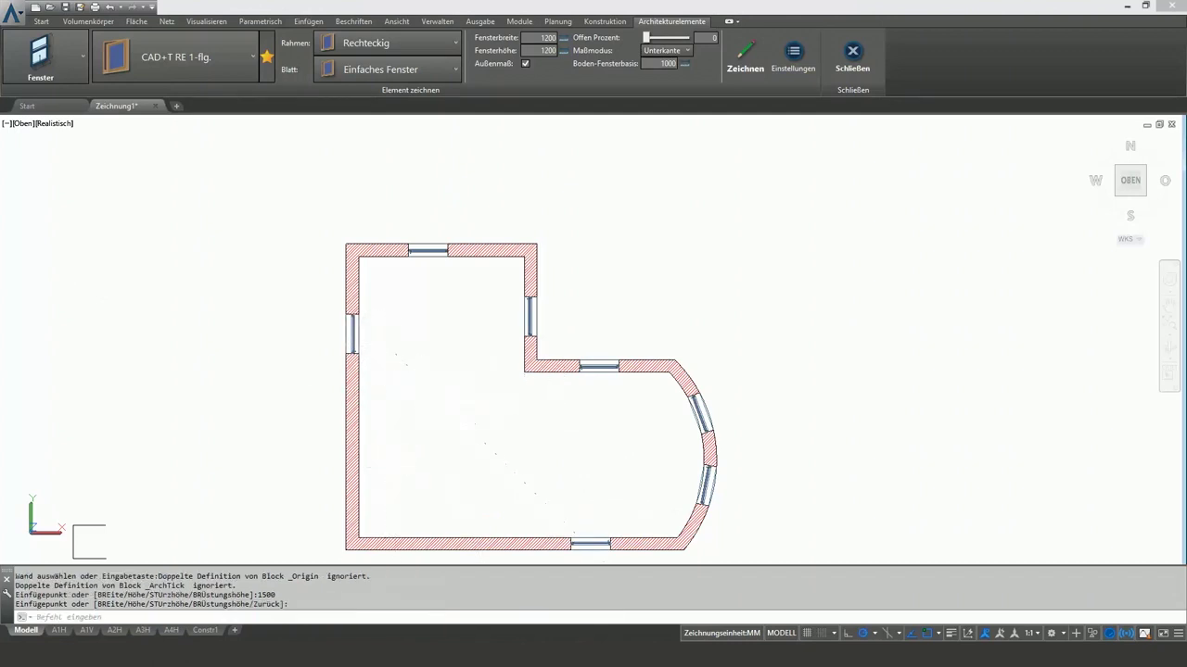
{"action": "left_click", "coordinate": [41, 72]}
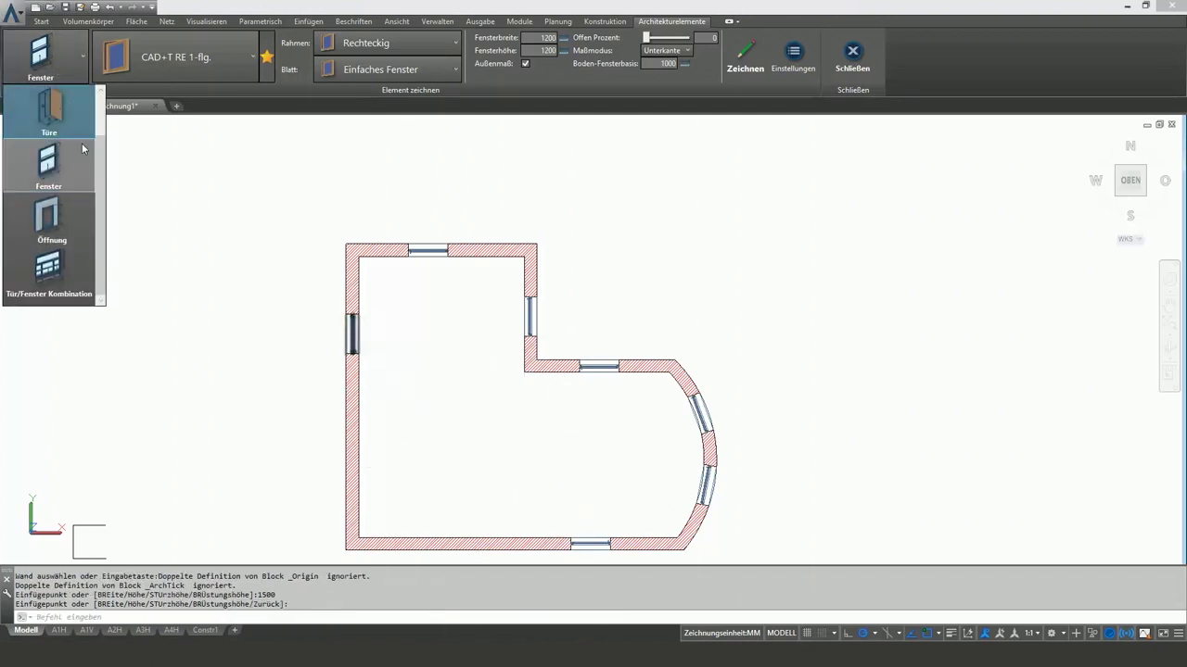
Step: Place a Rahmenstock-framed door with the Rahmentür 2 mit Glasfüllung leaf in the lower left wall
{"action": "left_click", "coordinate": [50, 116]}
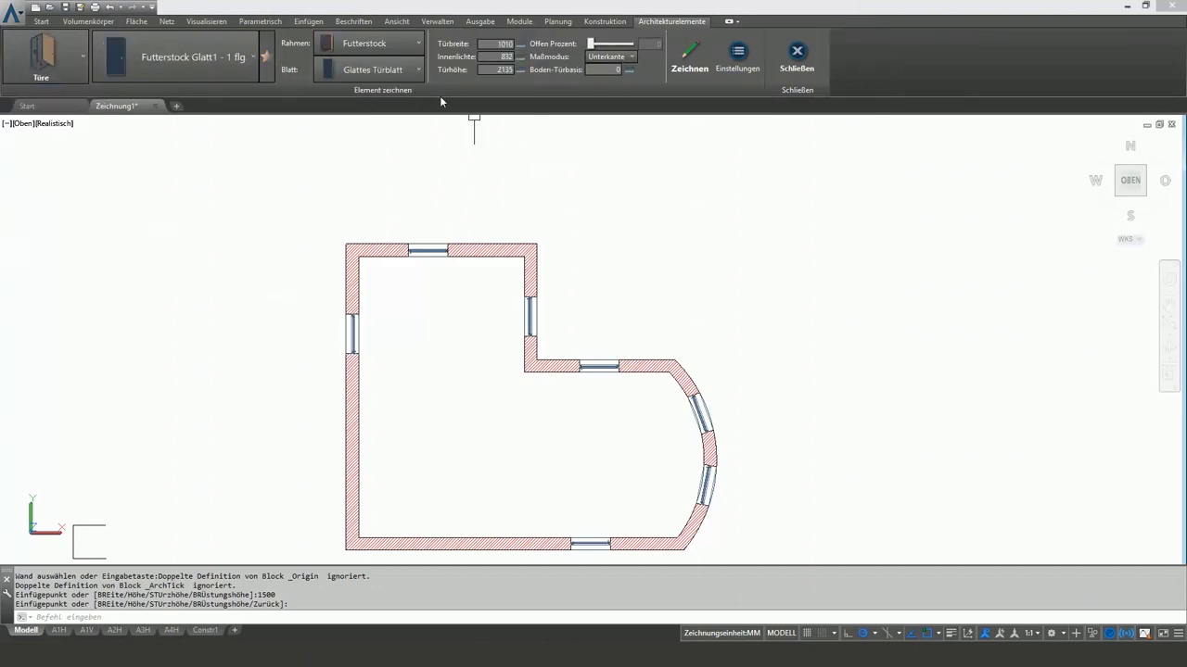
{"action": "left_click", "coordinate": [375, 53]}
{"action": "left_click", "coordinate": [371, 140]}
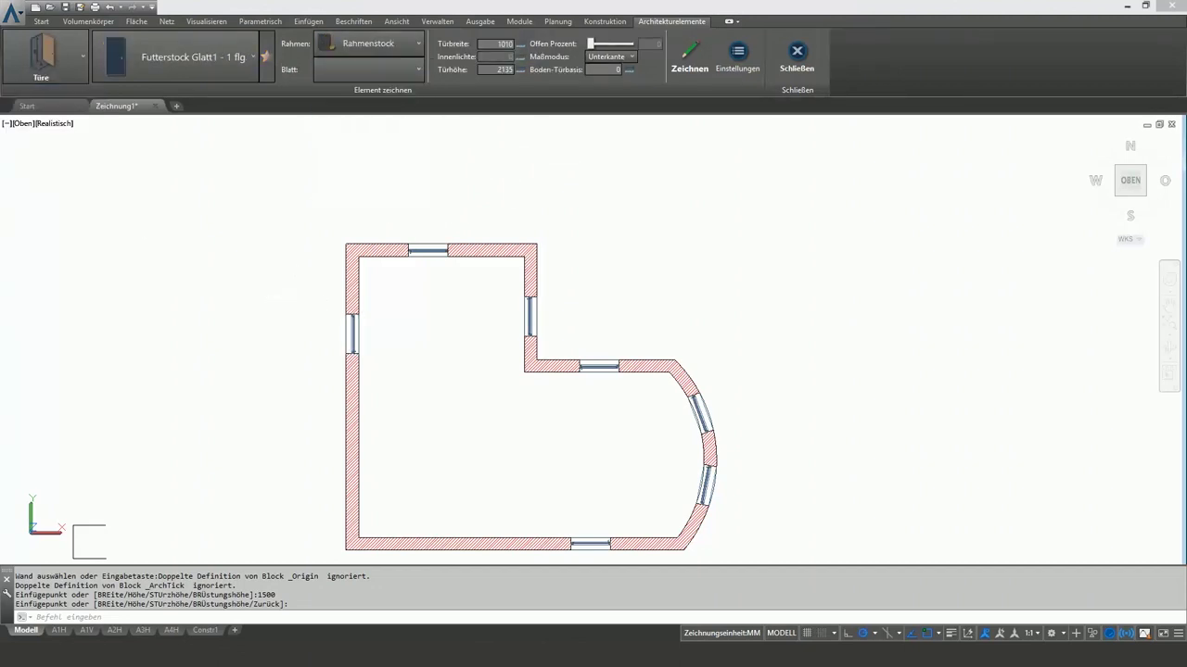
{"action": "left_click", "coordinate": [398, 74]}
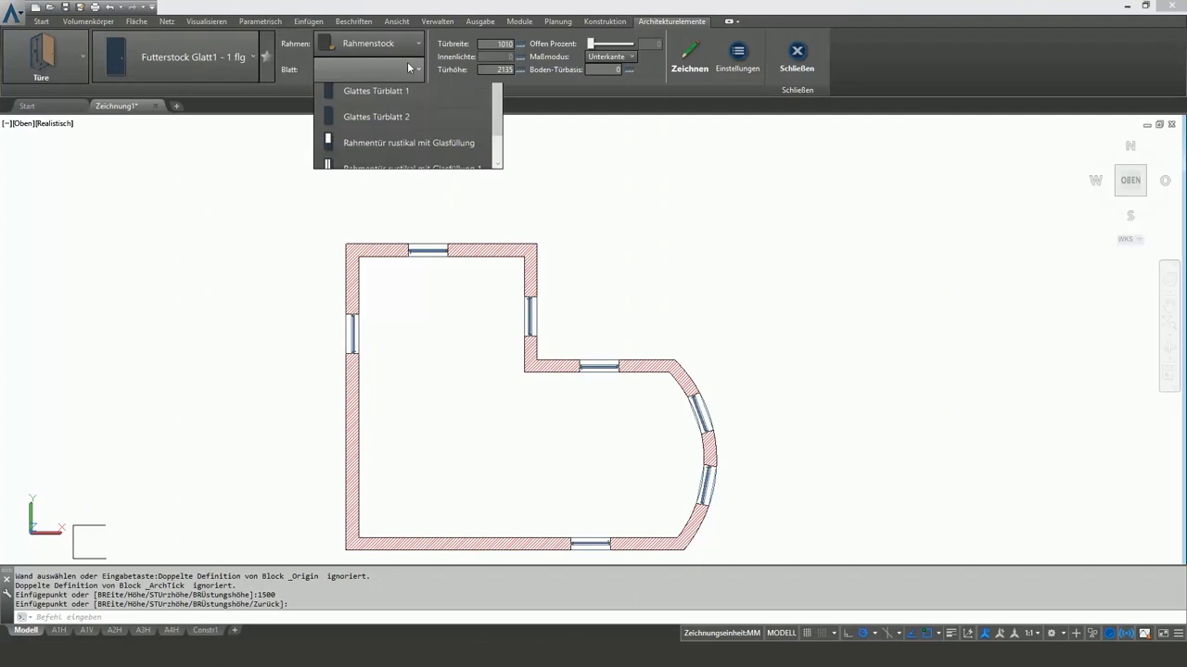
{"action": "left_click", "coordinate": [389, 175]}
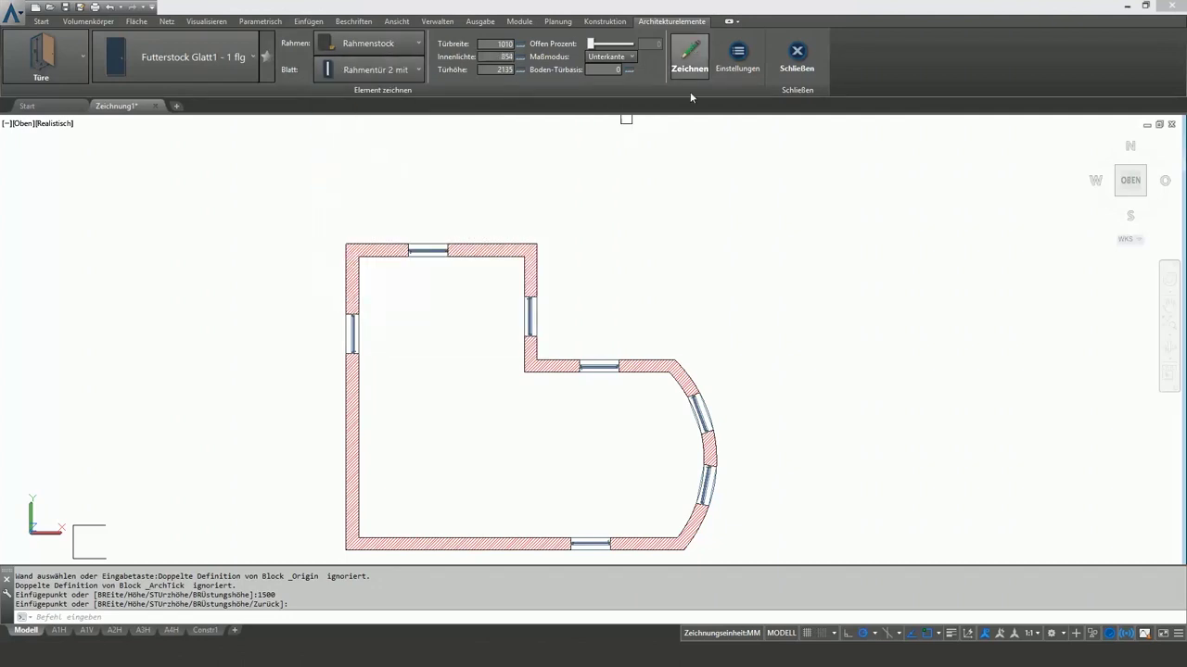
{"action": "left_click", "coordinate": [689, 58]}
{"action": "left_click", "coordinate": [354, 467]}
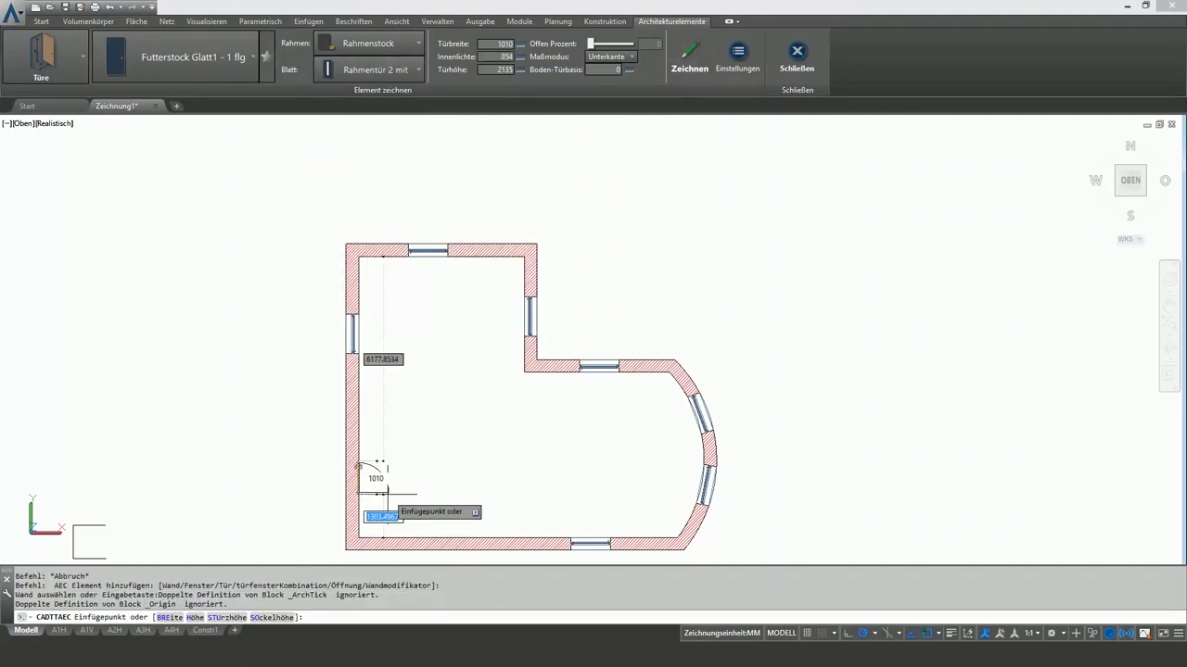
{"action": "left_click", "coordinate": [362, 486]}
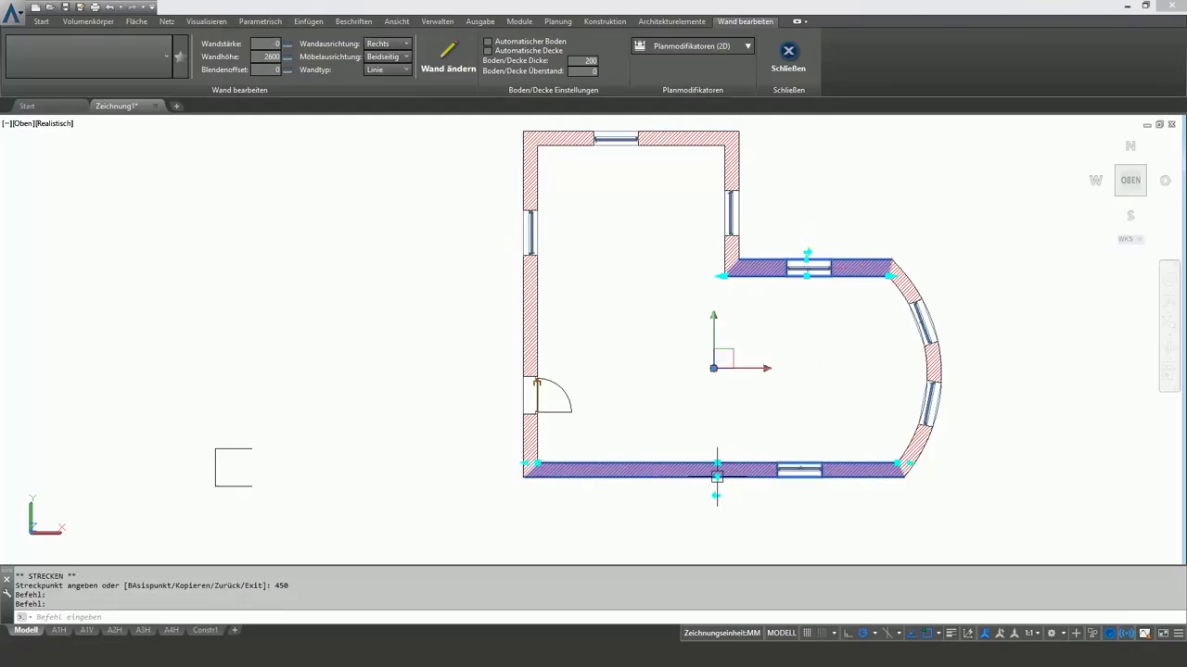
Step: Stretch the bottom wall's grips so its right end reaches the new corner
{"action": "left_click", "coordinate": [716, 476]}
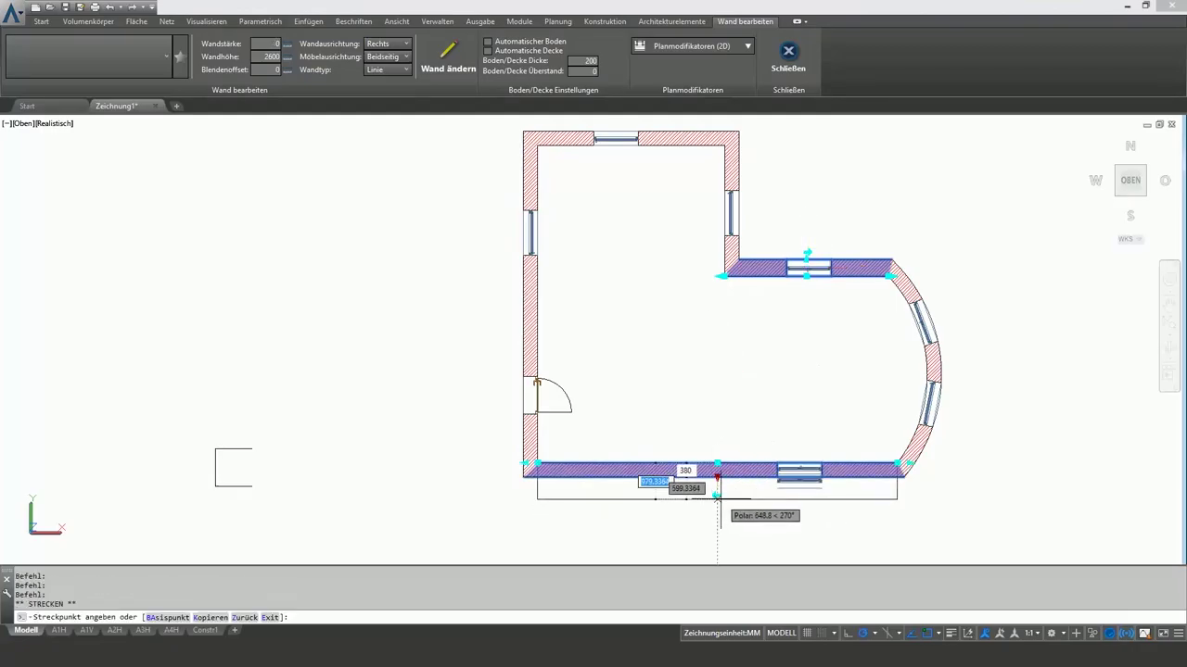
{"action": "left_click", "coordinate": [717, 499]}
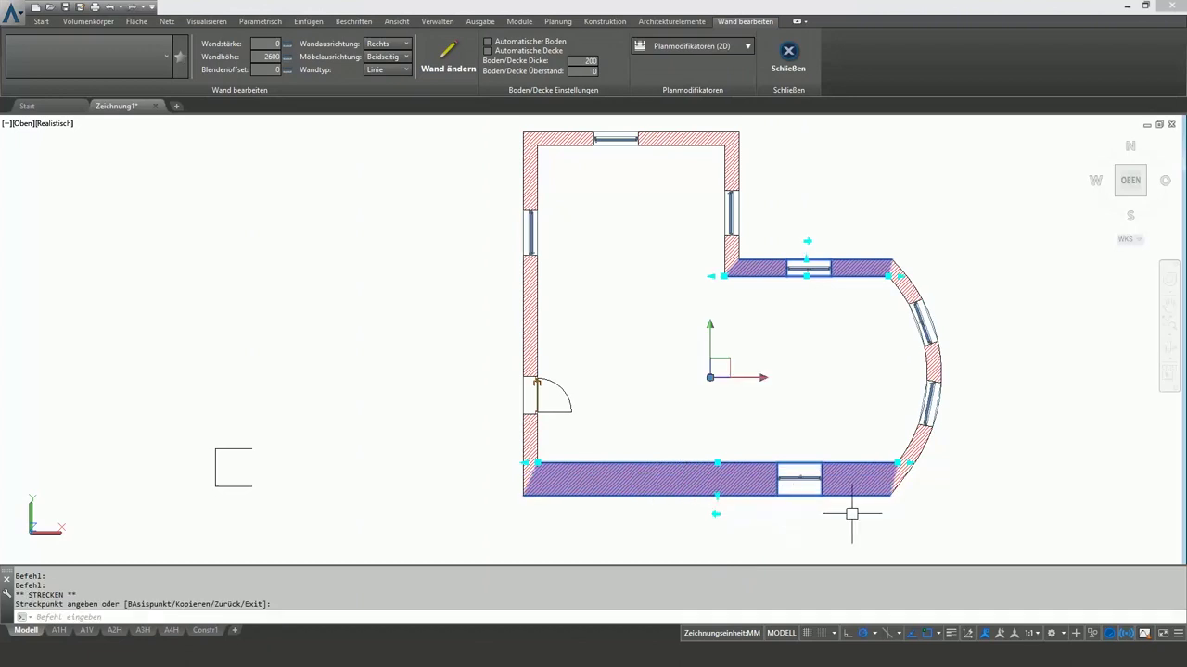
{"action": "scroll", "coordinate": [892, 487], "scroll_direction": "up", "scroll_amount": 3}
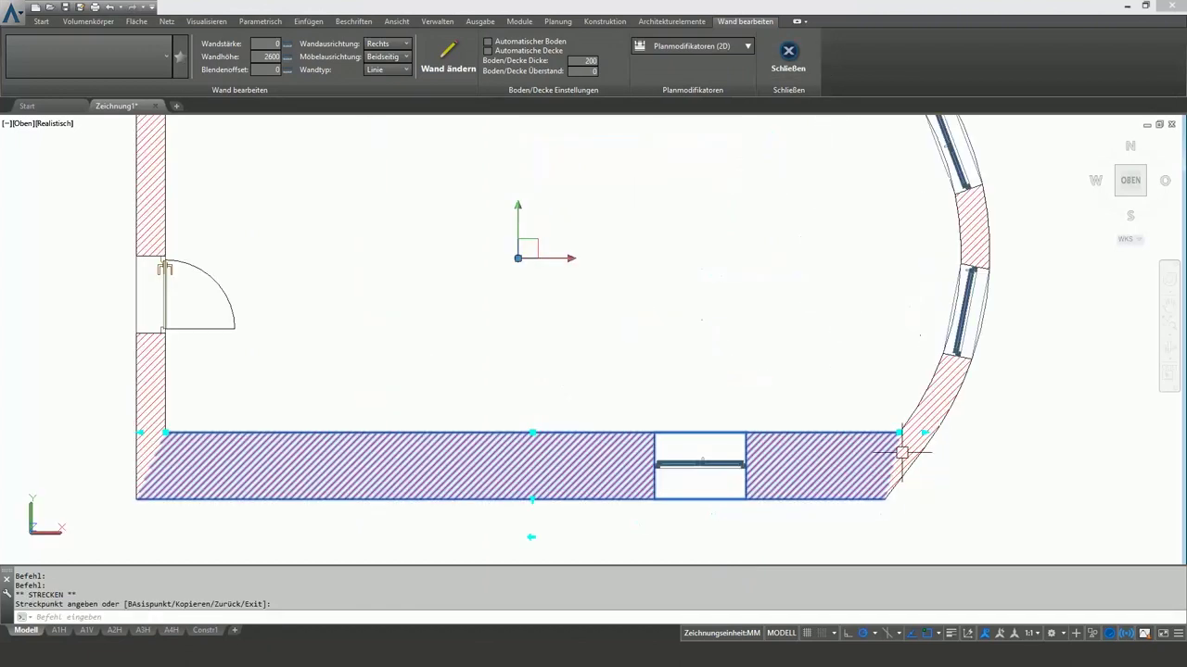
{"action": "left_click", "coordinate": [899, 432]}
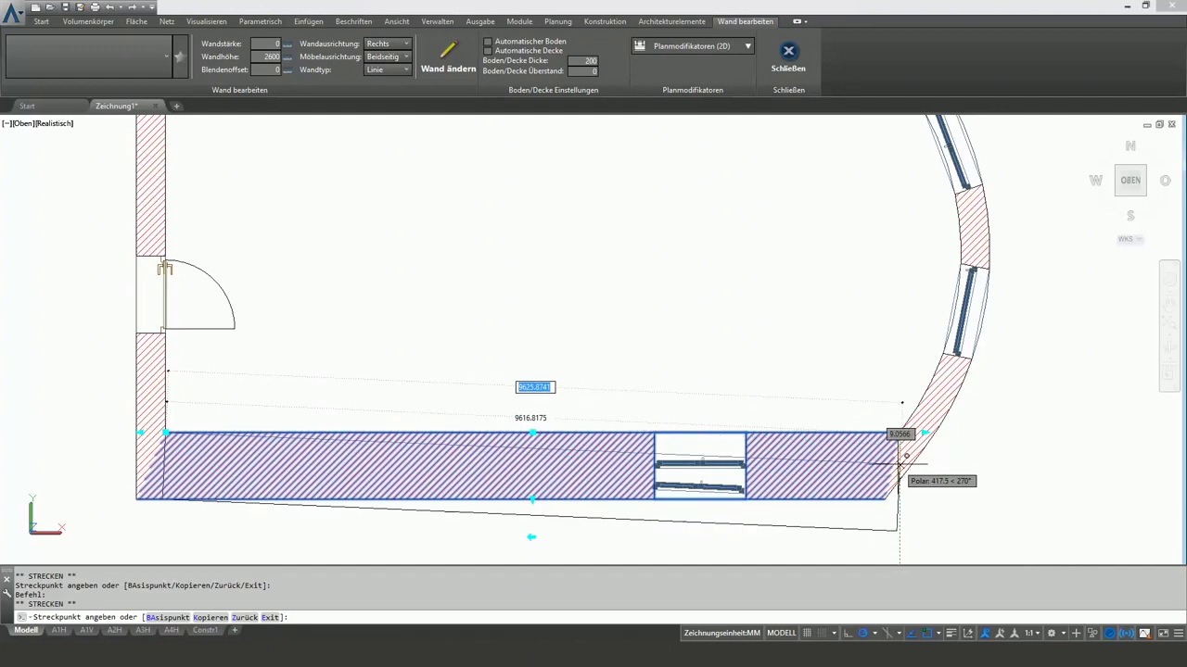
{"action": "left_click", "coordinate": [899, 463]}
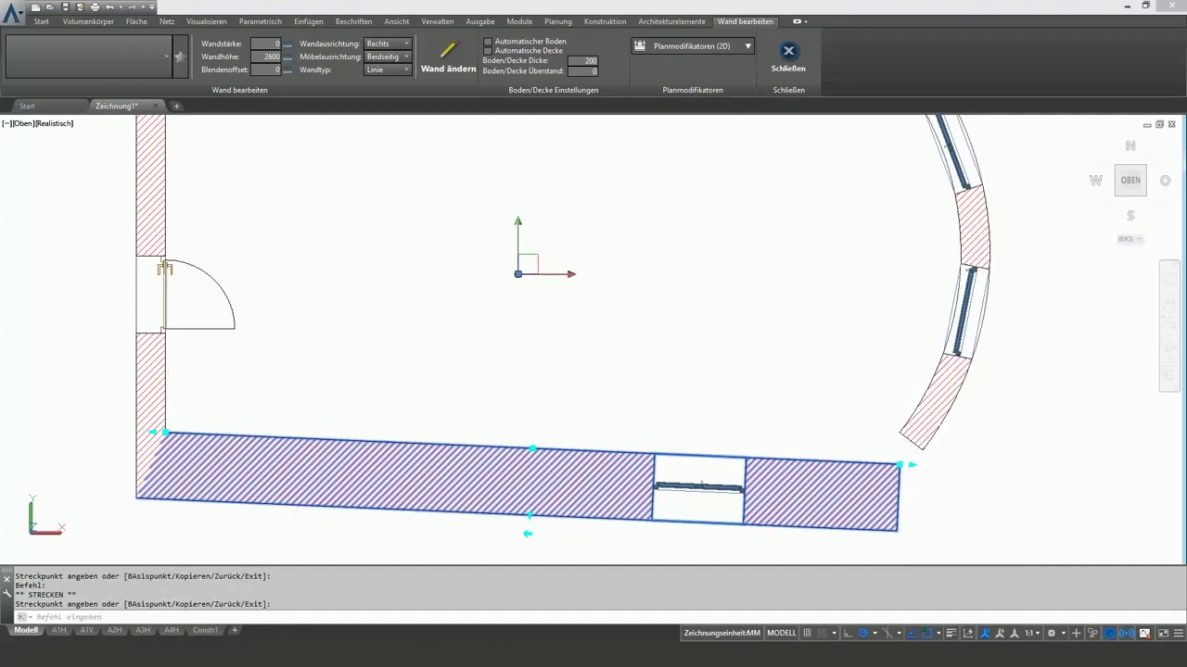
Step: Stretch the curved wall's end onto the same corner to close the room
{"action": "left_click", "coordinate": [913, 418]}
{"action": "left_click", "coordinate": [897, 439]}
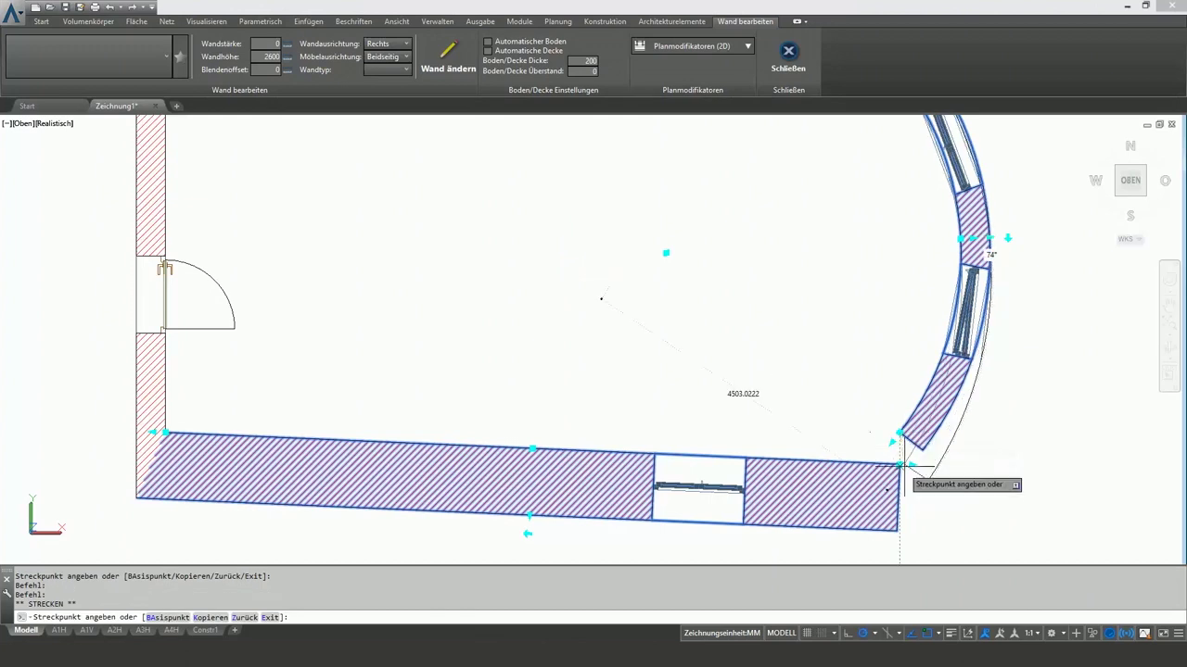
{"action": "left_click", "coordinate": [899, 464]}
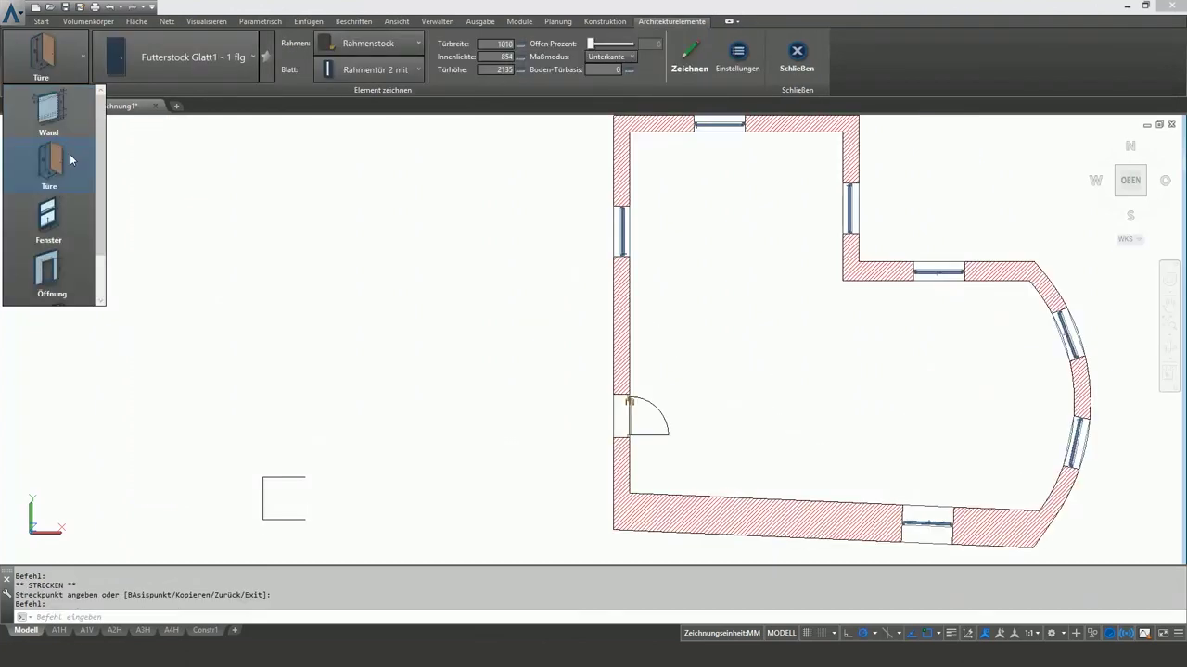
Step: Draw a Mauerwerk_grau 300 partition wall from the inner corner down to the bottom wall
{"action": "left_click", "coordinate": [224, 57]}
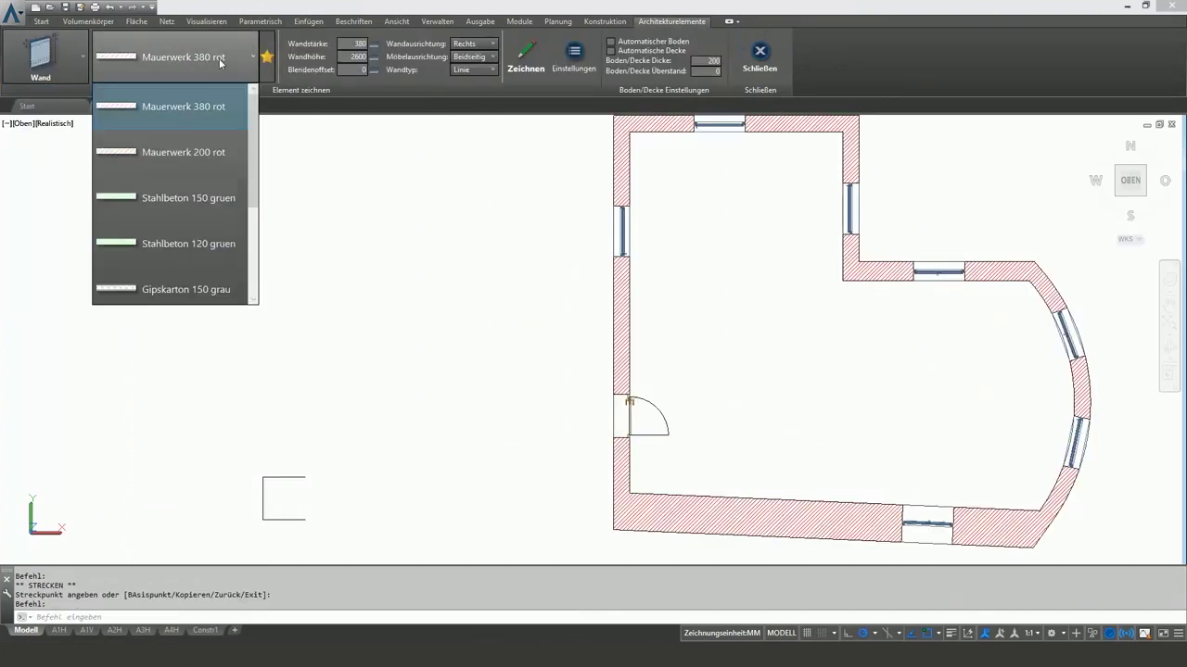
{"action": "left_click", "coordinate": [183, 278]}
{"action": "left_click", "coordinate": [844, 280]}
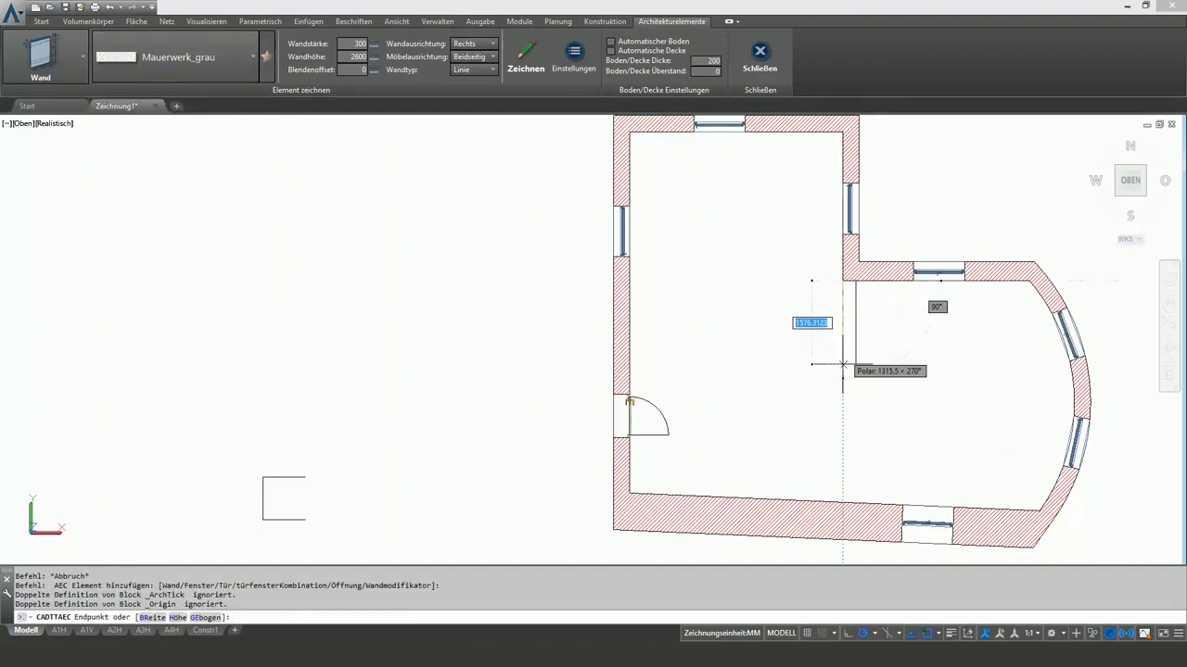
{"action": "left_click", "coordinate": [843, 536]}
{"action": "scroll", "coordinate": [932, 475], "scroll_direction": "up", "scroll_amount": 2}
{"action": "left_click", "coordinate": [59, 58]}
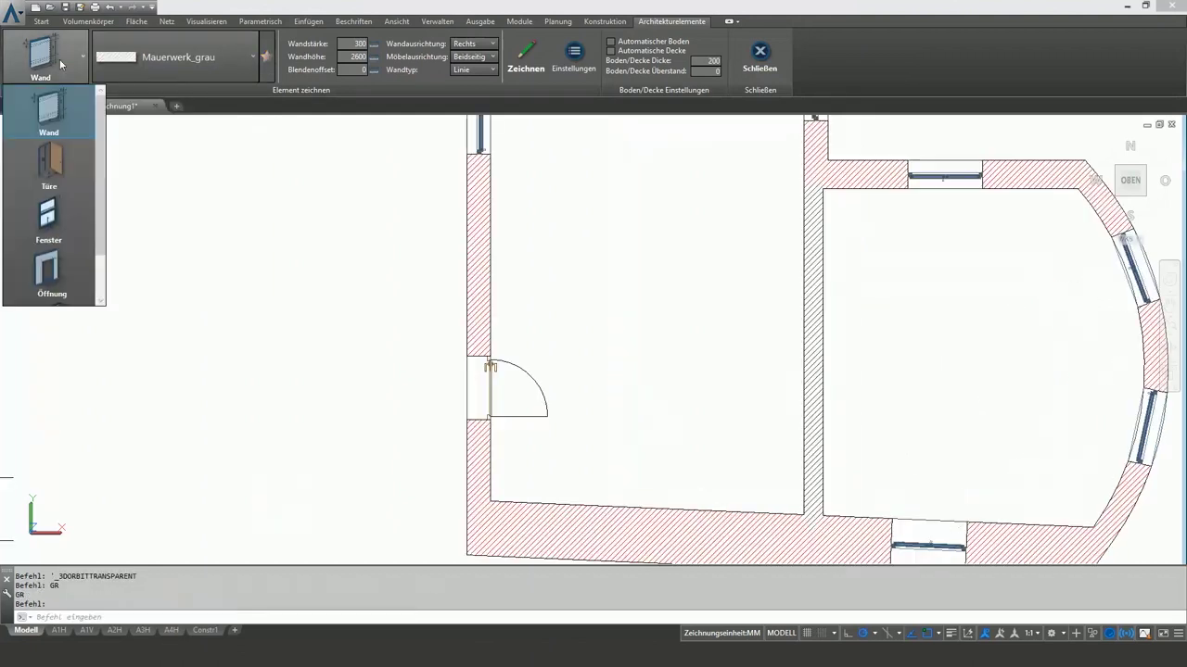
Step: Insert a door into the new partition wall
{"action": "left_click", "coordinate": [67, 144]}
{"action": "left_click", "coordinate": [689, 56]}
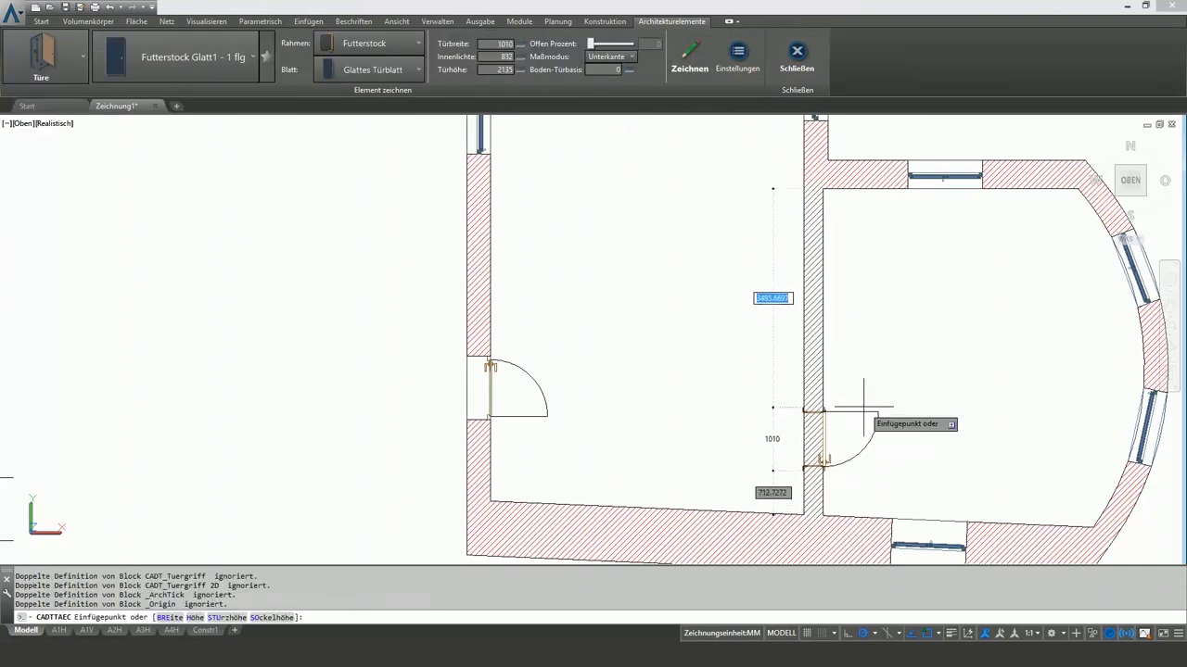
{"action": "left_click", "coordinate": [823, 408]}
{"action": "key", "text": "Escape"}
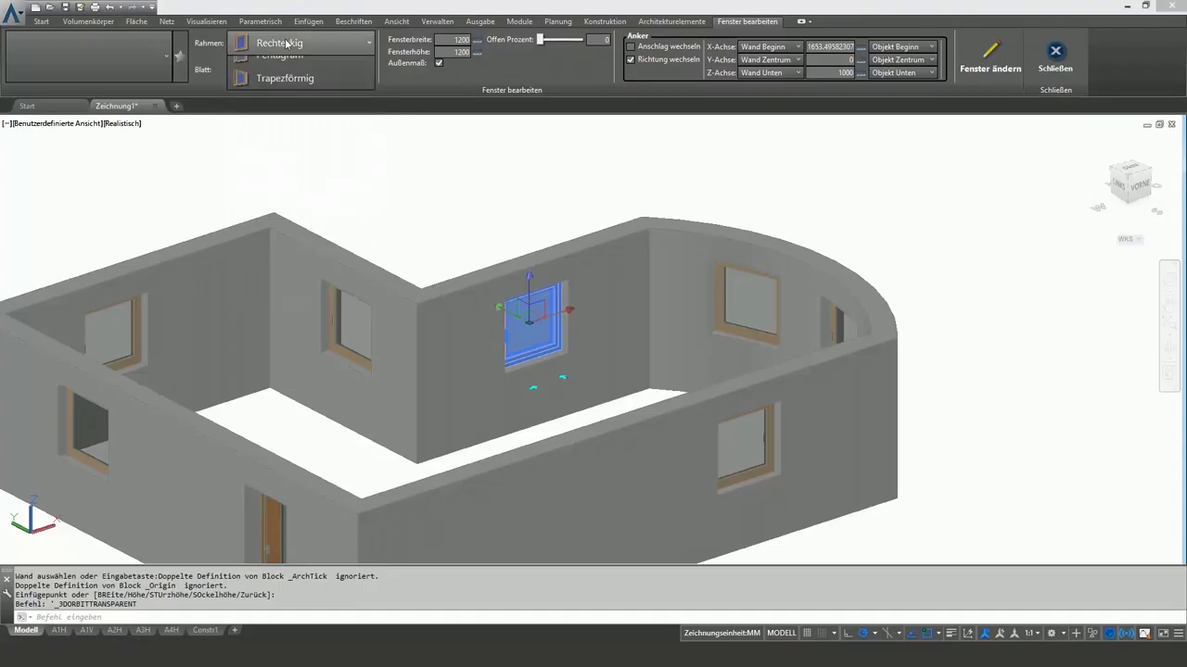
Step: Change the window to a Bogenförmig frame with a Doppel Fenster sash
{"action": "left_click", "coordinate": [286, 44]}
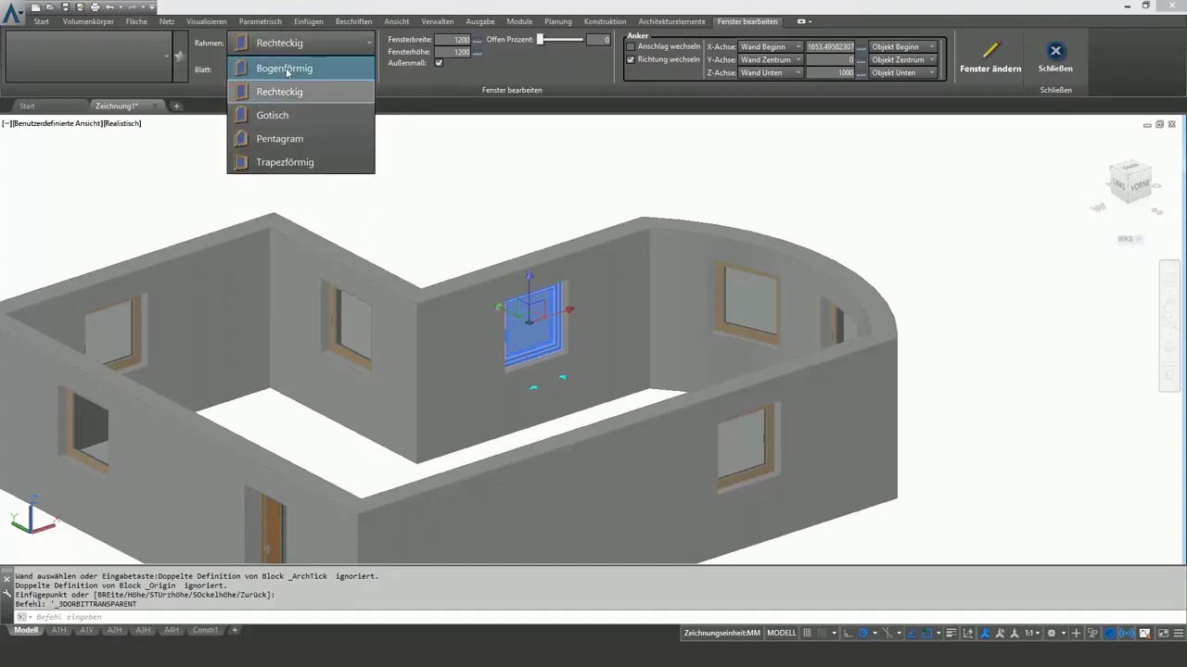
{"action": "left_click", "coordinate": [288, 70]}
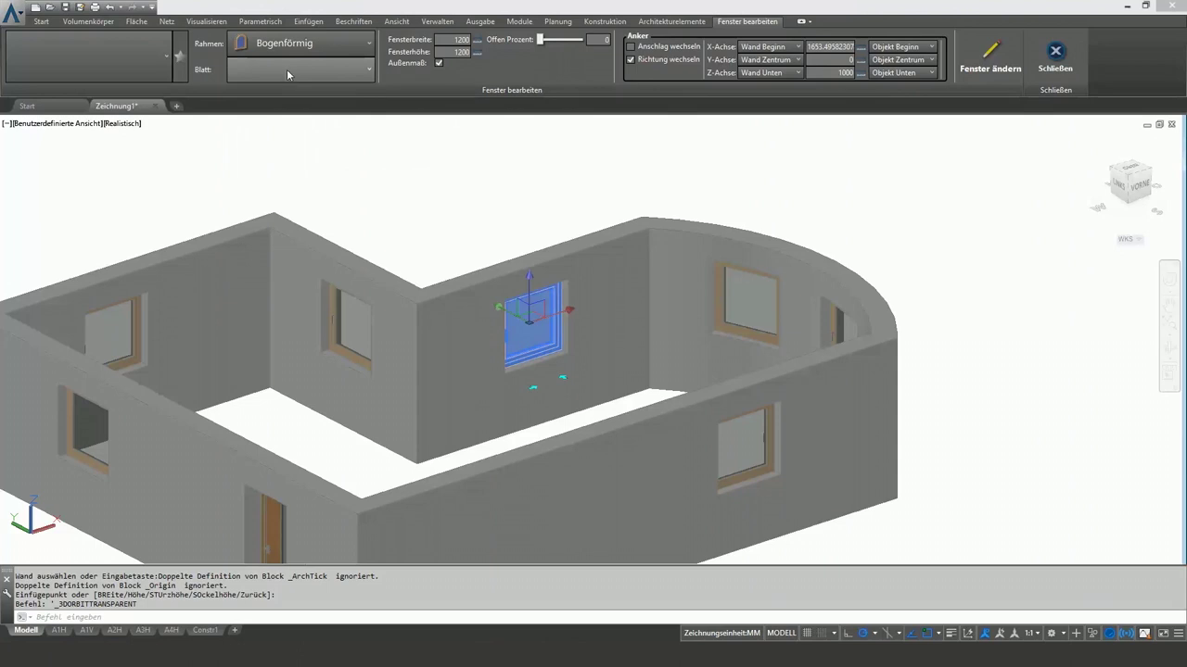
{"action": "left_click", "coordinate": [286, 70]}
{"action": "left_click", "coordinate": [285, 124]}
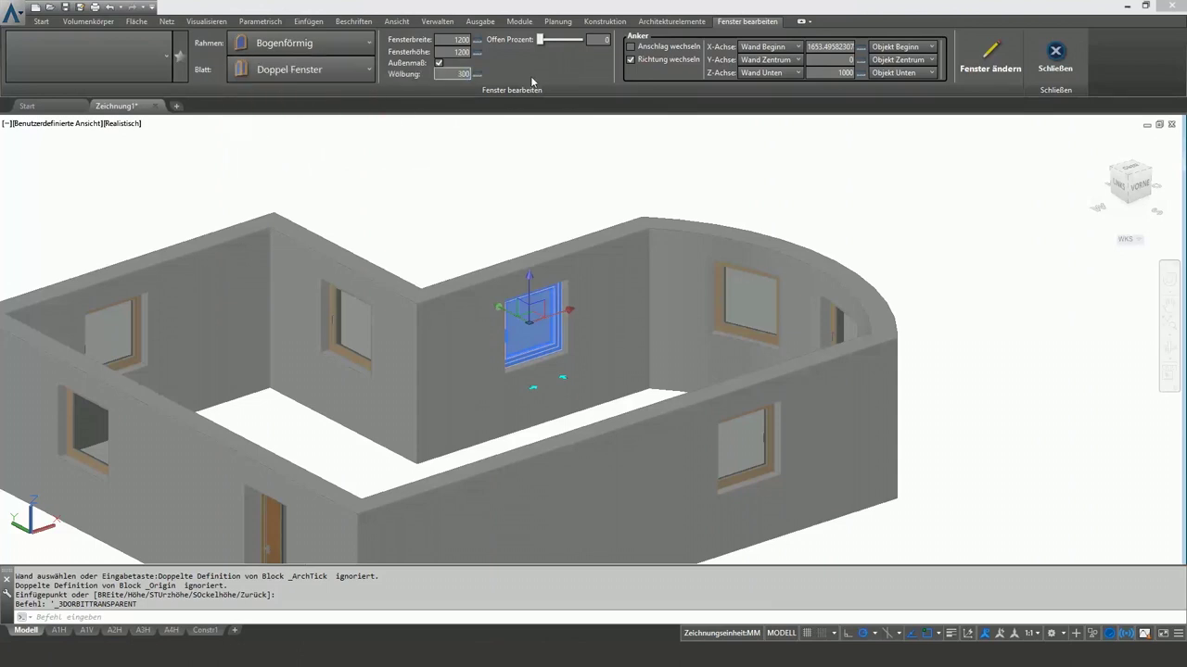
{"action": "left_click", "coordinate": [996, 60]}
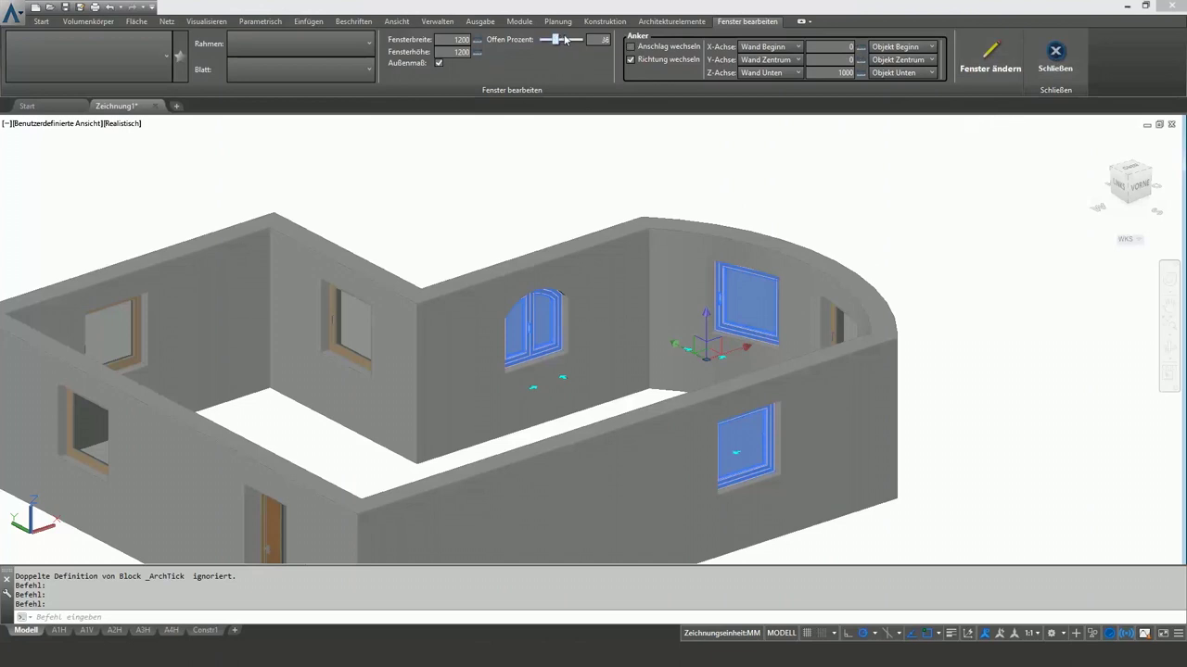
Step: Set the other windows' sash to Doppel Fenster Sprossen
{"action": "left_click_drag", "start_coordinate": [565, 39], "coordinate": [570, 39]}
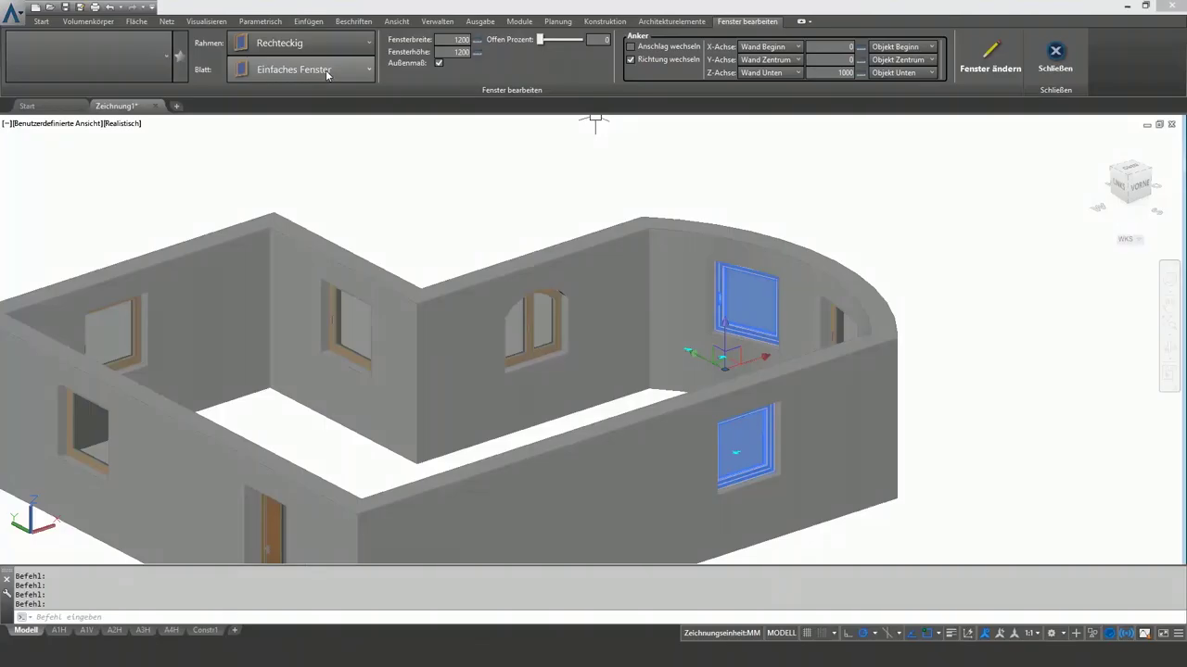
{"action": "left_click", "coordinate": [327, 69]}
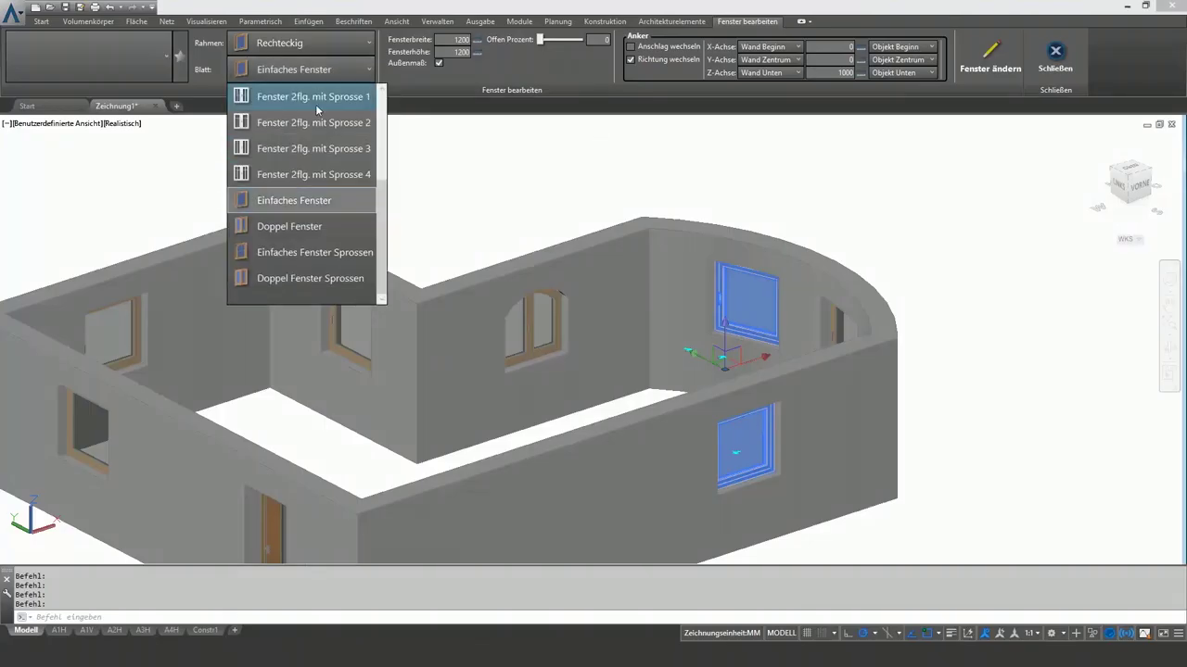
{"action": "left_click", "coordinate": [340, 278]}
{"action": "left_click", "coordinate": [997, 59]}
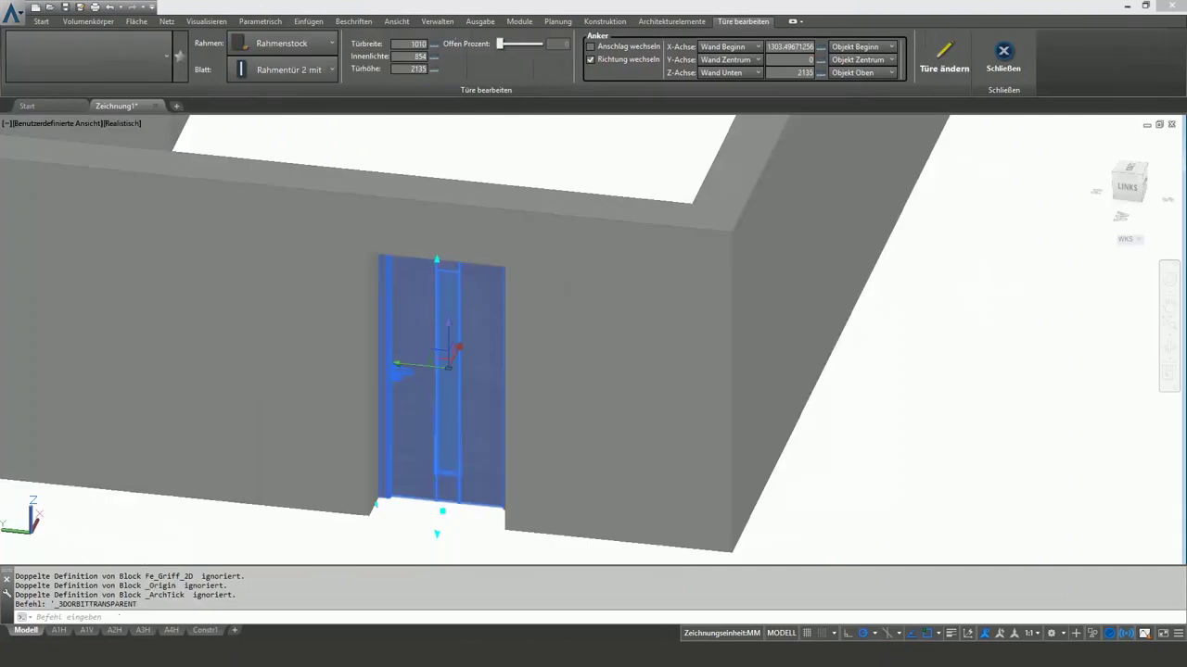
Step: Set the door leaf to Glattes Türblatt 2
{"action": "left_click", "coordinate": [286, 74]}
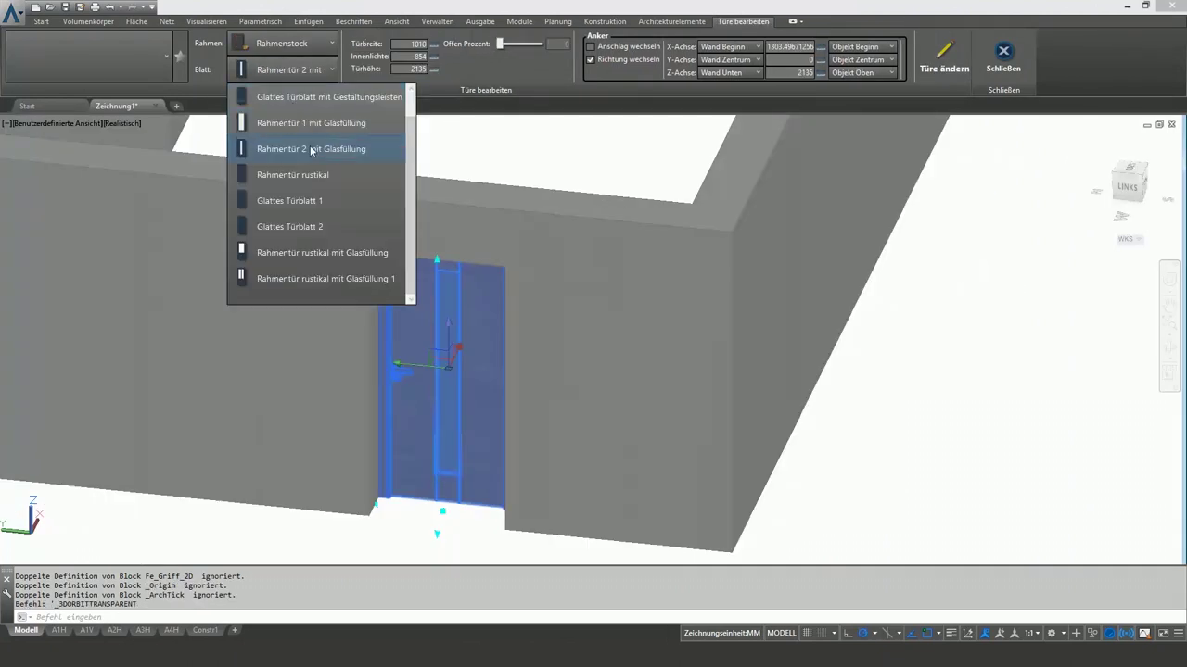
{"action": "left_click", "coordinate": [309, 227]}
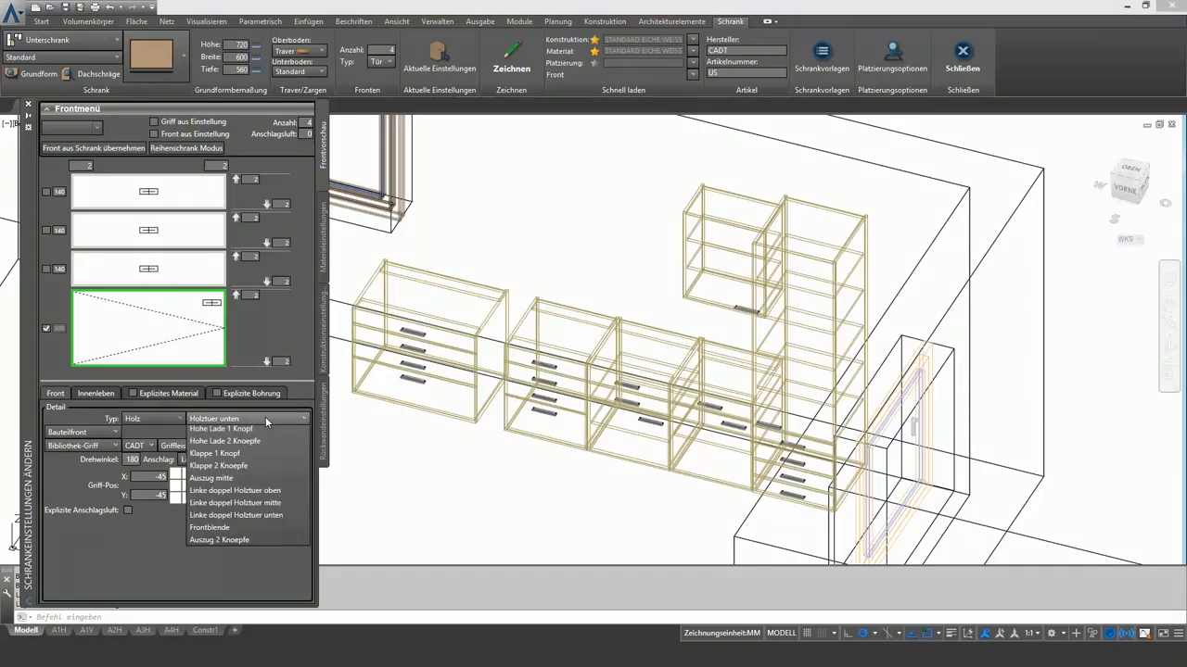
Step: Turn a front into a Hohe Lade 1 Knopf drawer with a 120 first-front height
{"action": "left_click", "coordinate": [266, 416]}
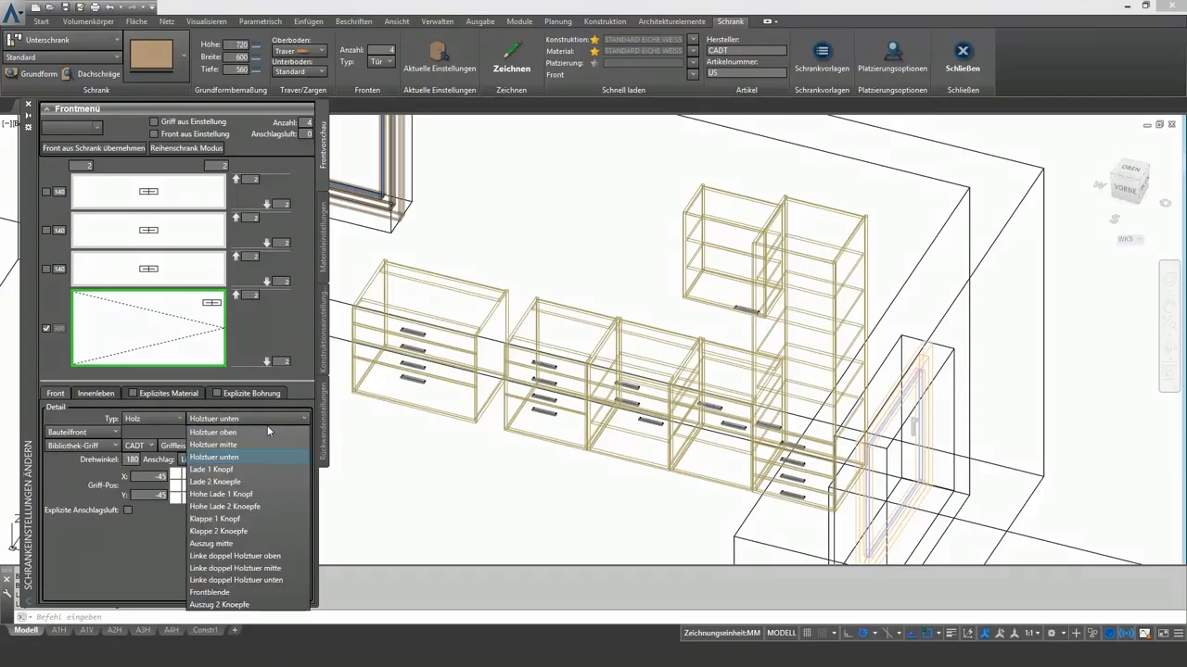
{"action": "left_click", "coordinate": [224, 494]}
{"action": "left_click", "coordinate": [47, 269]}
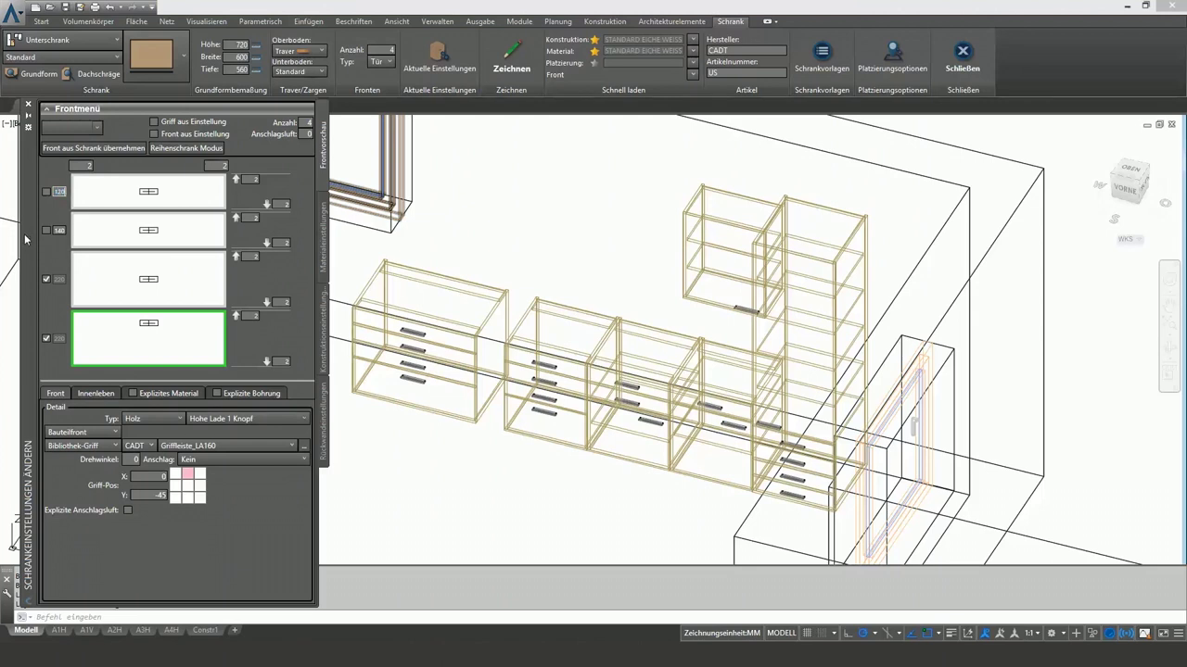
{"action": "key", "text": "Return"}
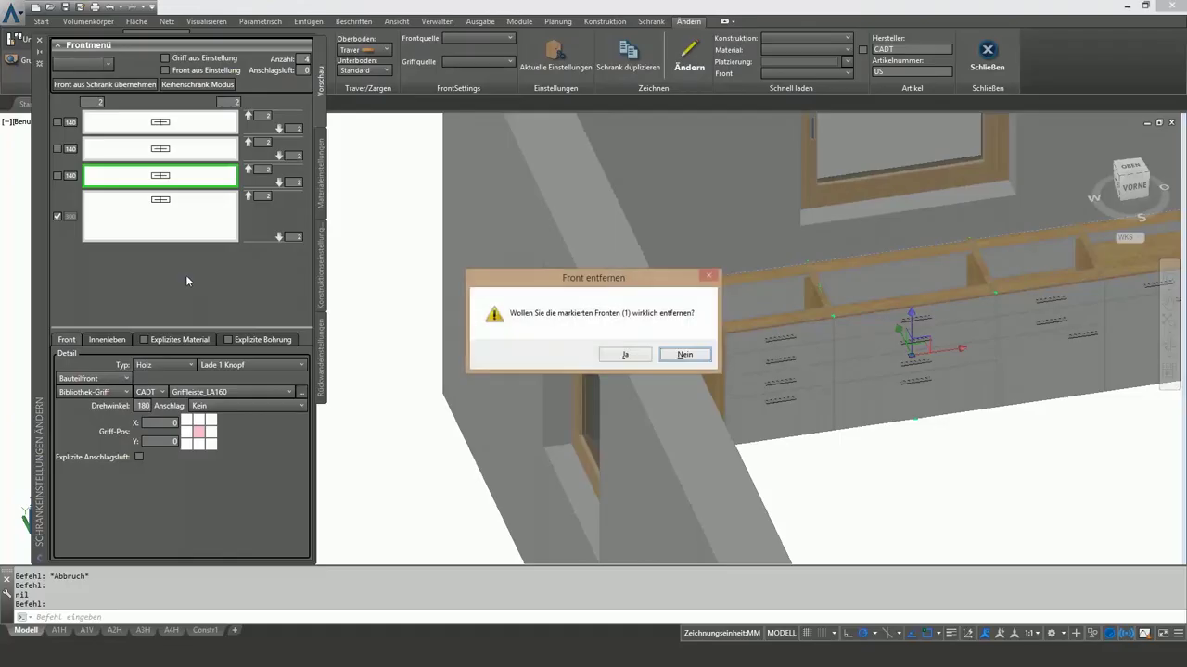
Step: Delete the marked front from the cabinet
{"action": "left_click", "coordinate": [619, 353]}
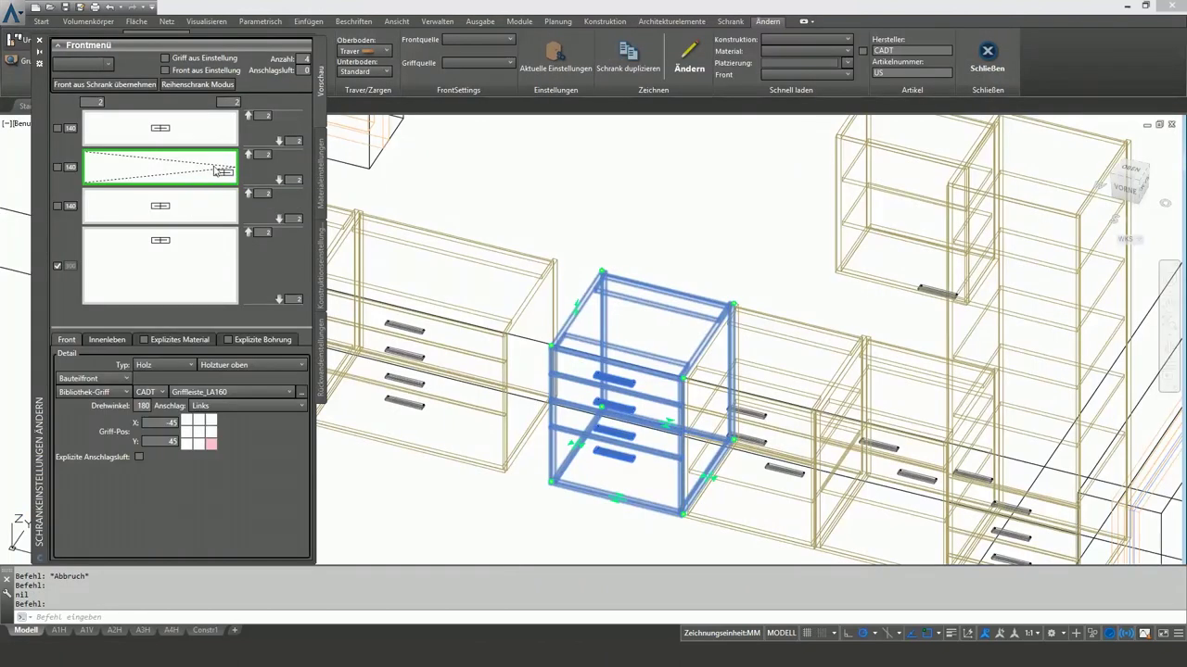
{"action": "key", "text": "Delete"}
{"action": "left_click", "coordinate": [620, 358]}
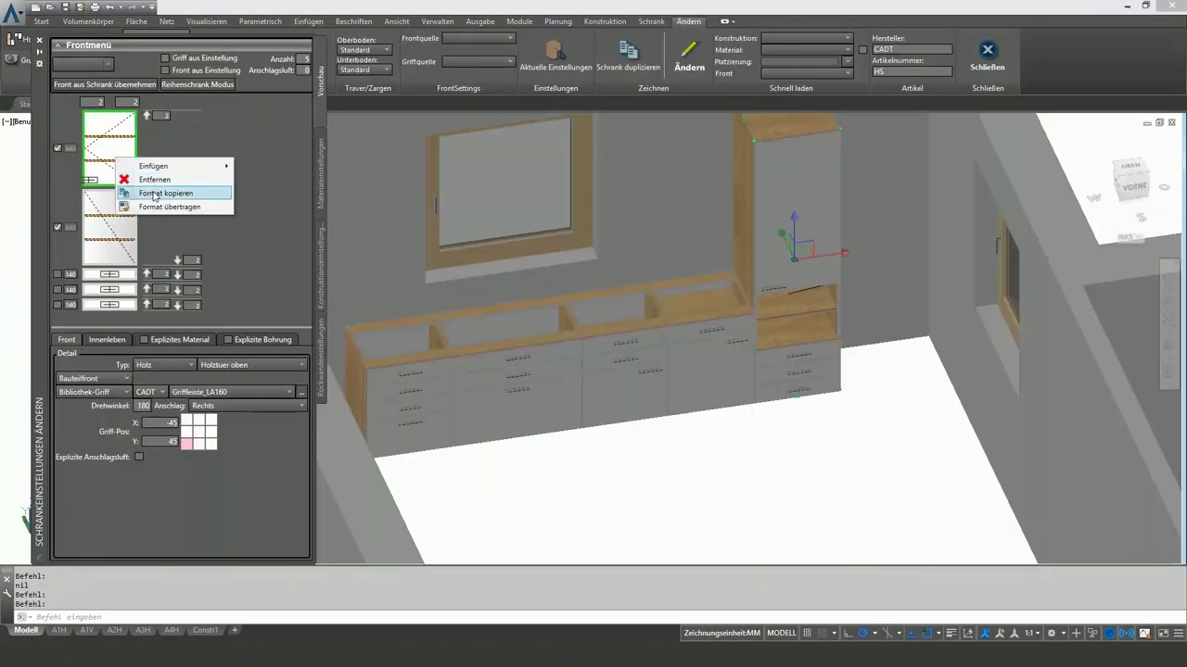
Step: Copy the second front's format, set the bottom front height to 280, and apply with Ändern
{"action": "right_click", "coordinate": [114, 223]}
{"action": "left_click", "coordinate": [158, 271]}
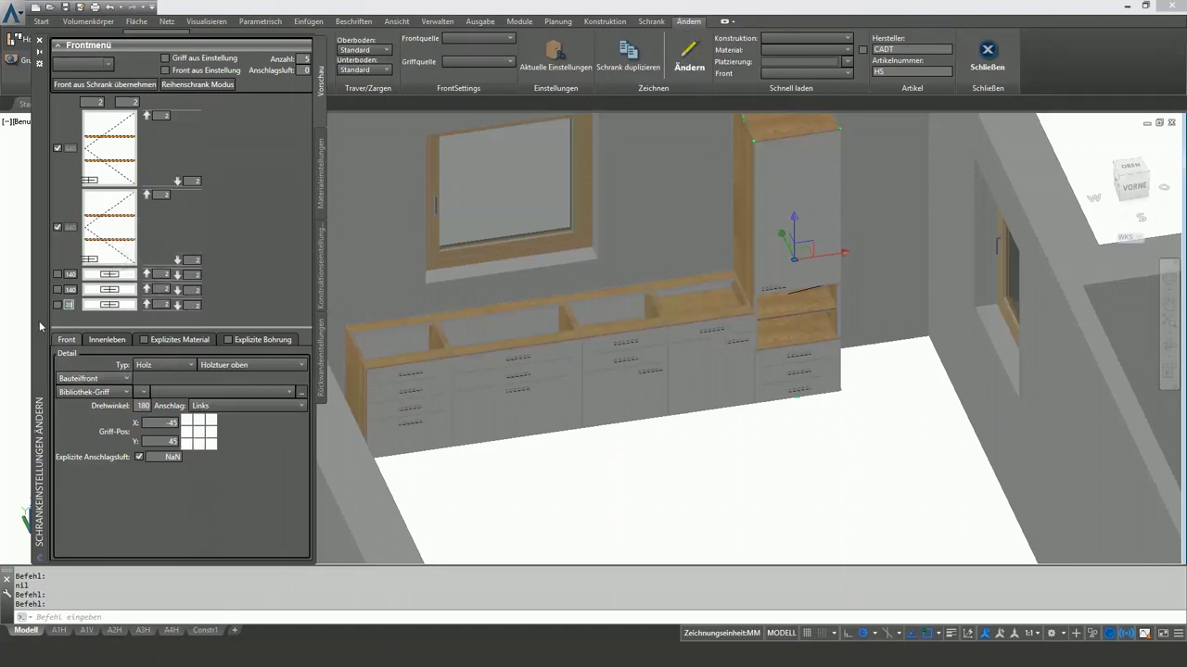
{"action": "type", "text": "0"}
{"action": "key", "text": "Return"}
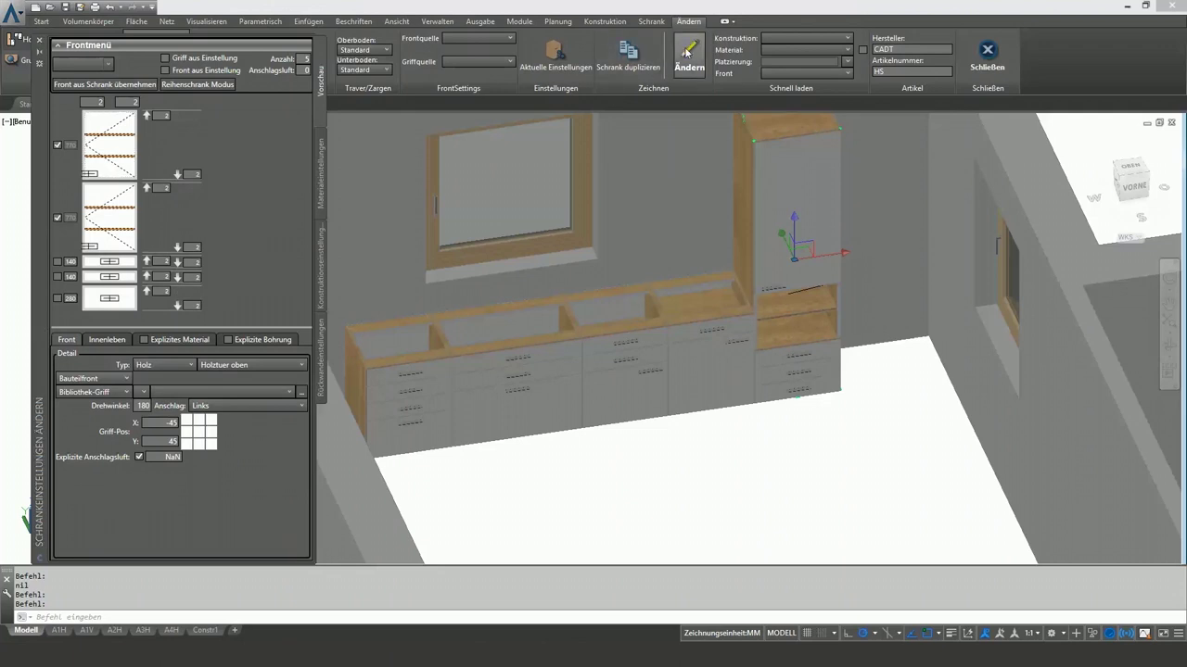
{"action": "left_click", "coordinate": [686, 53]}
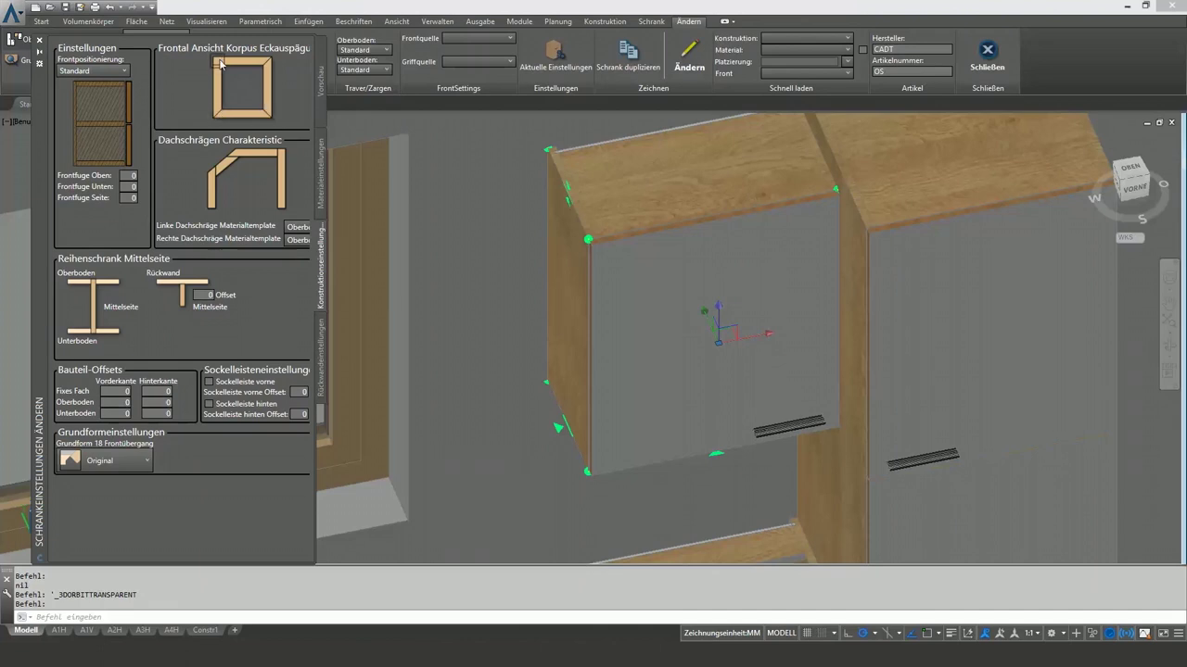
Step: Change Frontpositionierung from Standard to an Innenliegend option and apply
{"action": "left_click", "coordinate": [102, 71]}
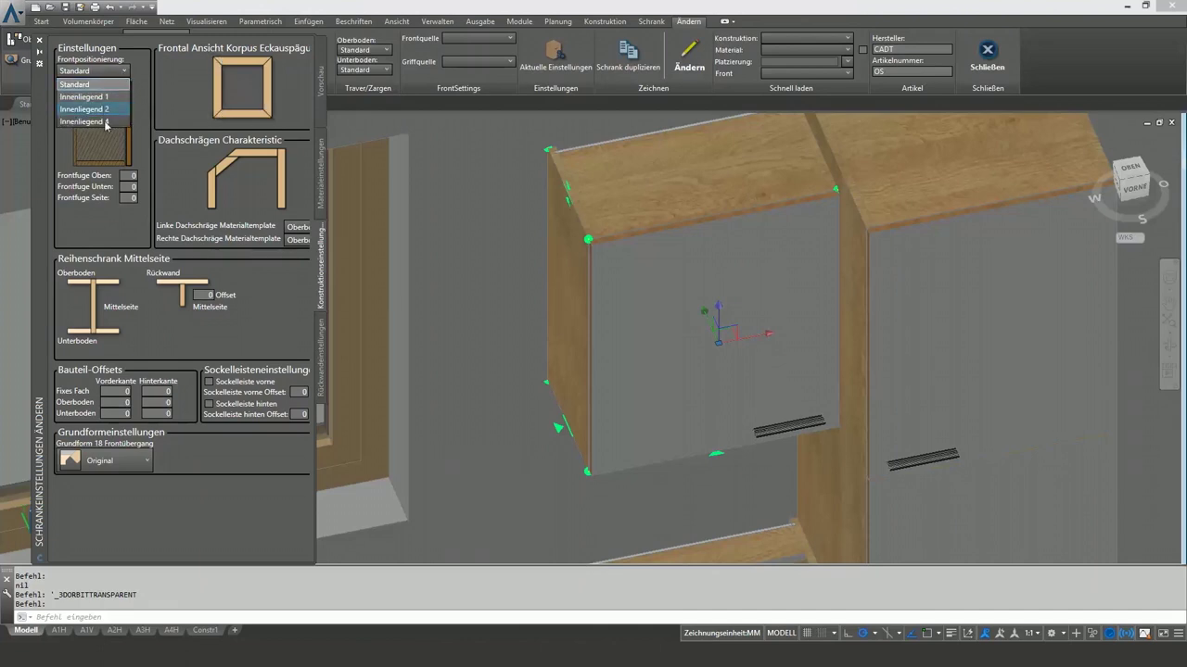
{"action": "left_click", "coordinate": [691, 56]}
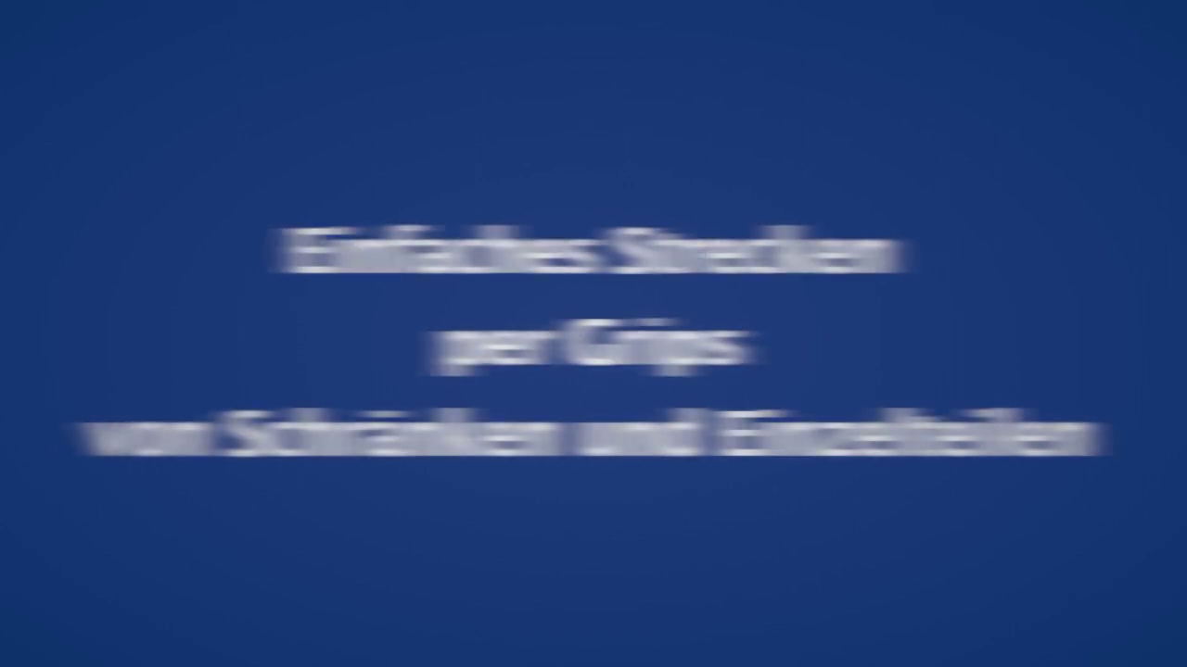
{"action": "key", "text": "Escape"}
{"action": "key", "text": "Escape"}
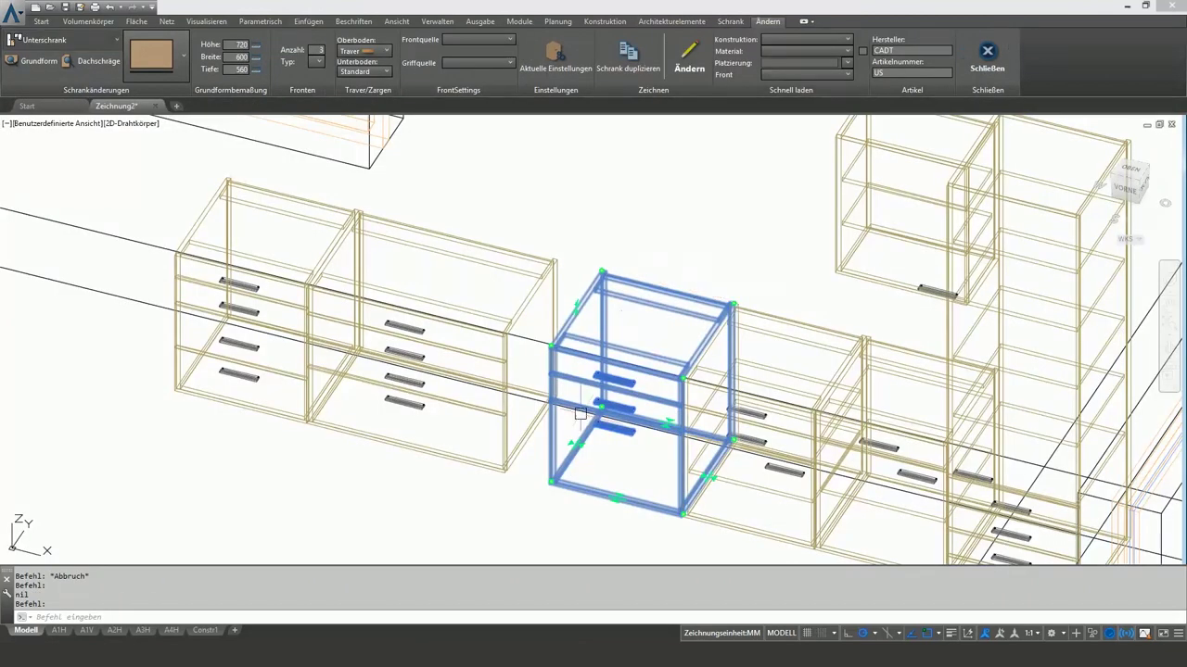
Step: Lengthen the Fixes Fach shelf by 150 via its edge grip and close Bauteile ändern
{"action": "left_click", "coordinate": [557, 259]}
{"action": "key", "text": "Escape"}
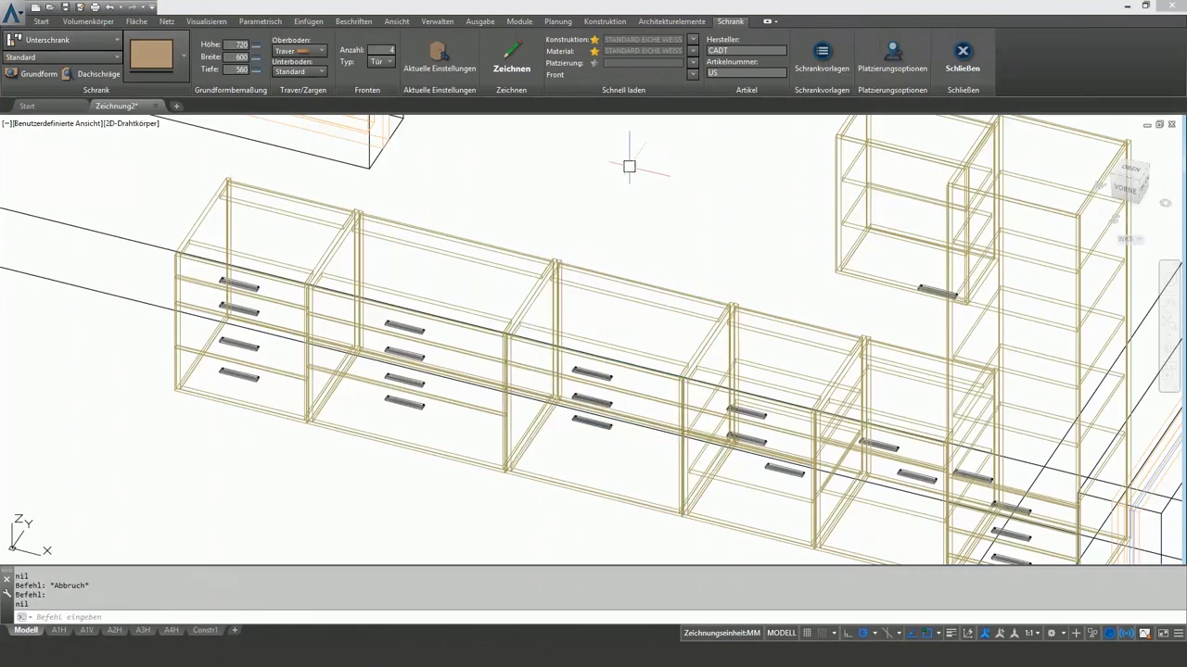
{"action": "left_click", "coordinate": [562, 159]}
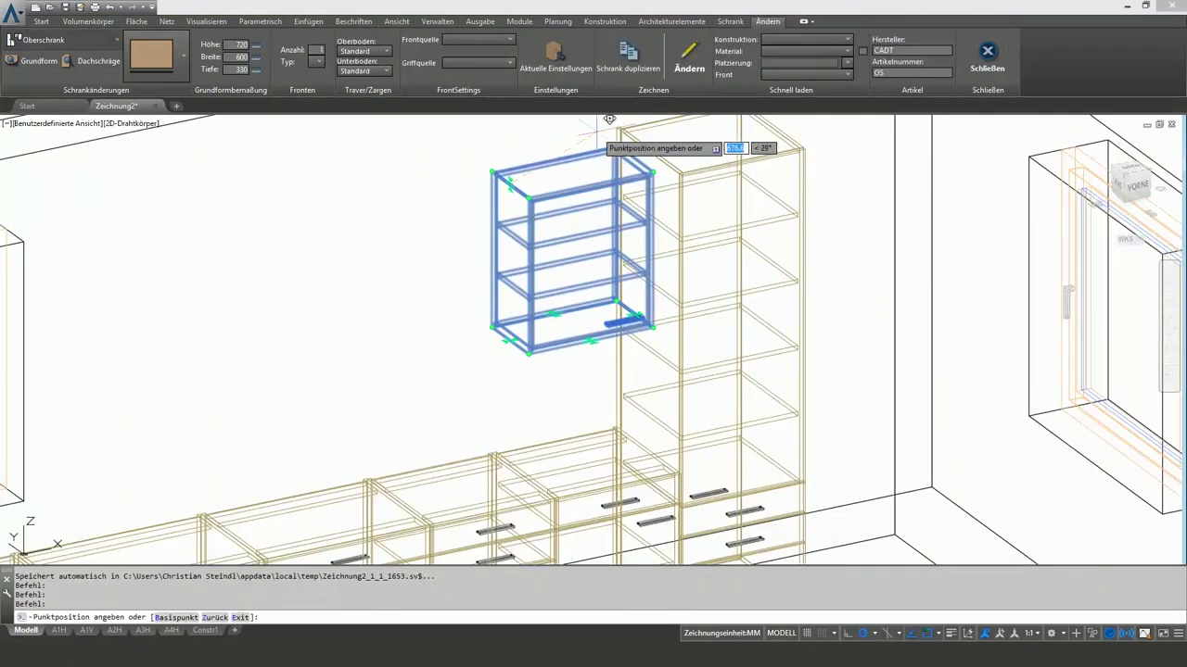
{"action": "key", "text": "Escape"}
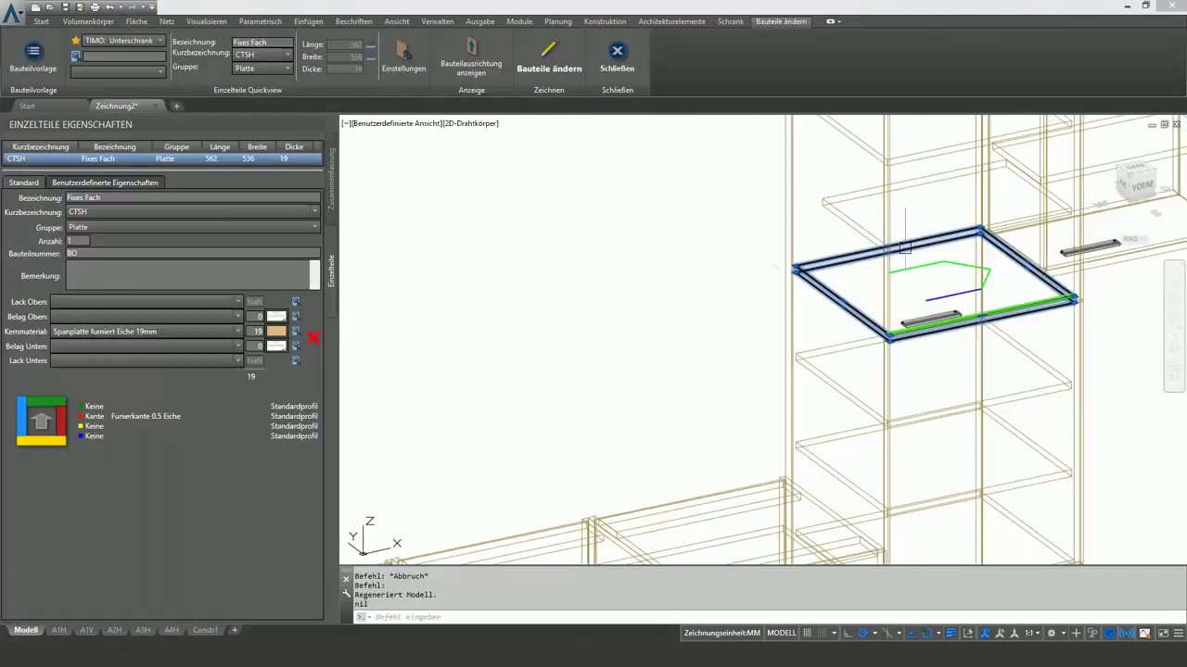
{"action": "left_click", "coordinate": [813, 278]}
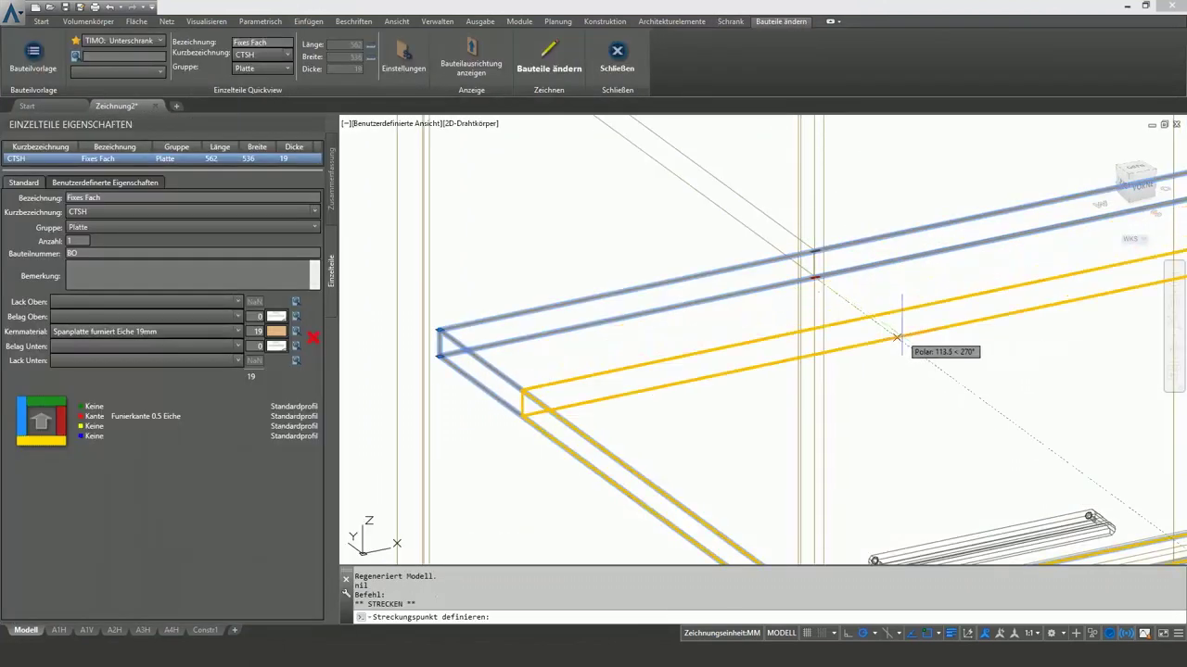
{"action": "type", "text": "150"}
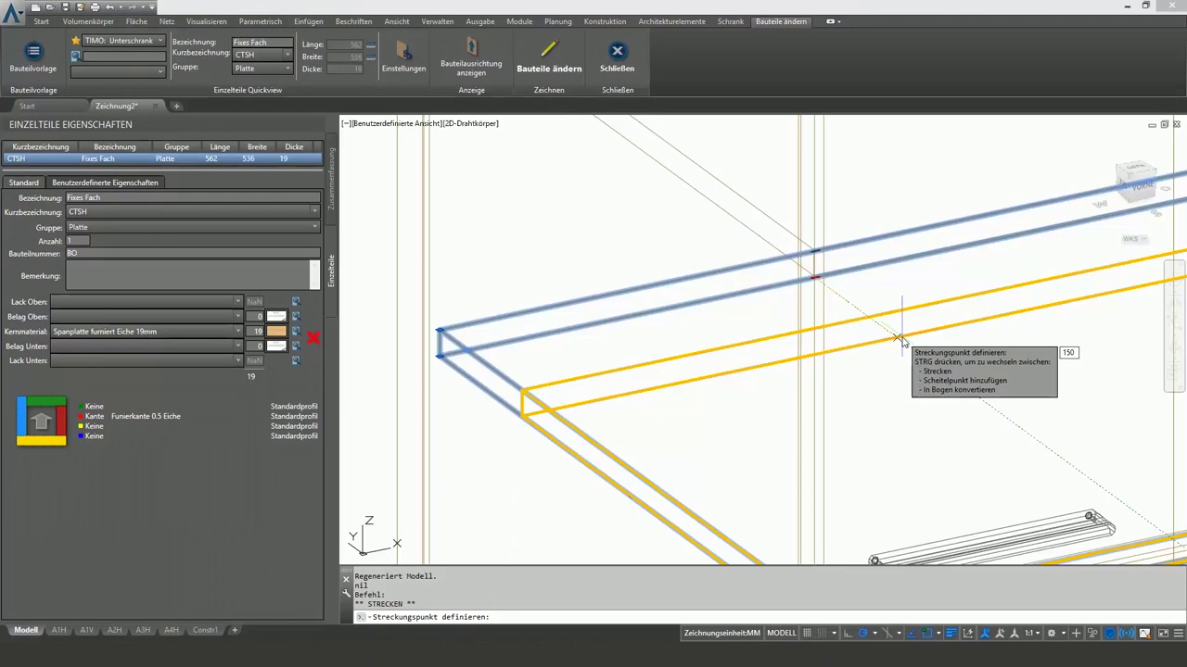
{"action": "key", "text": "Return"}
{"action": "left_click", "coordinate": [549, 60]}
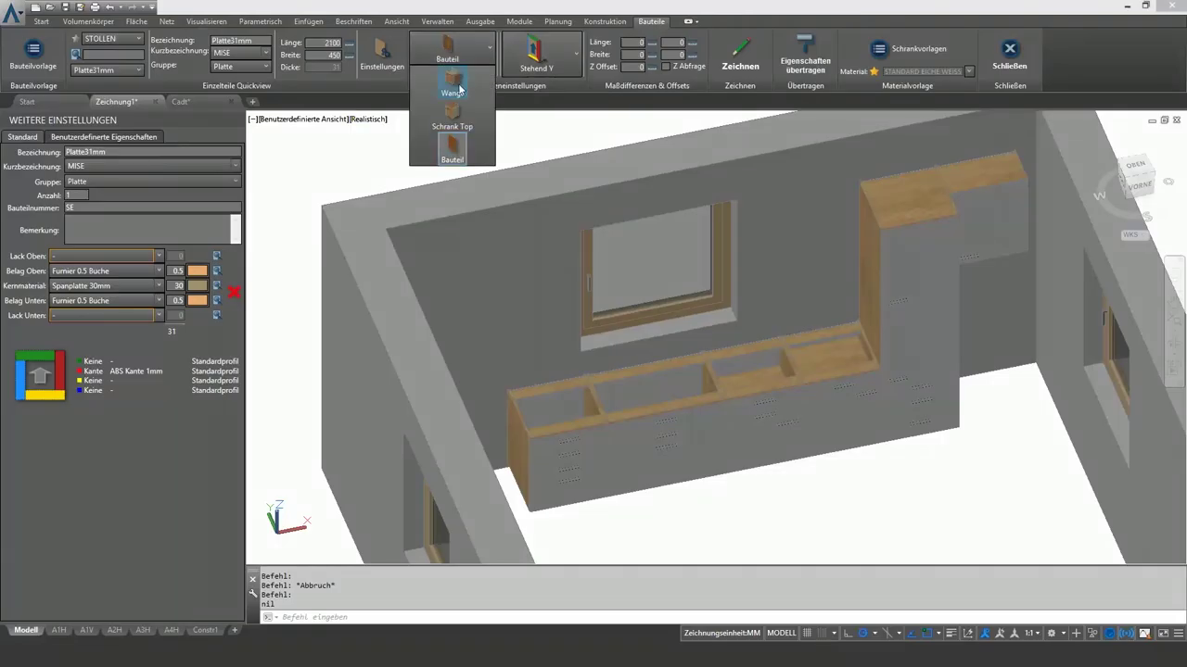
Step: Generate a worktop across the lower cabinet run using the fully automatic analysis
{"action": "left_click", "coordinate": [455, 88]}
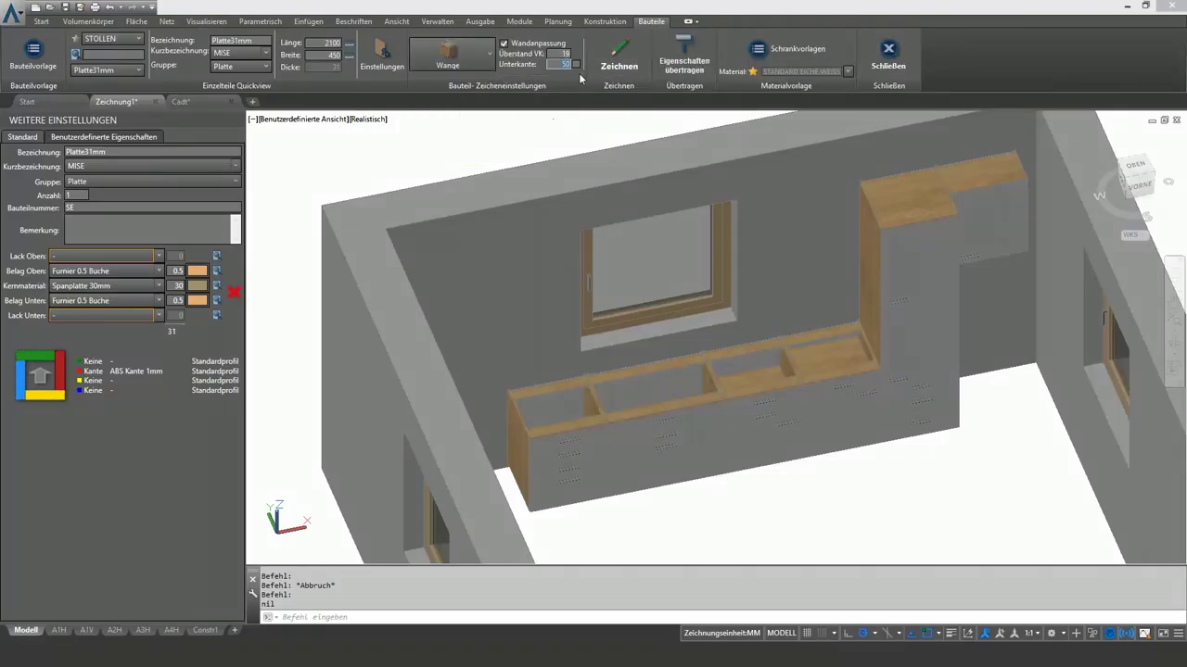
{"action": "left_click", "coordinate": [618, 58]}
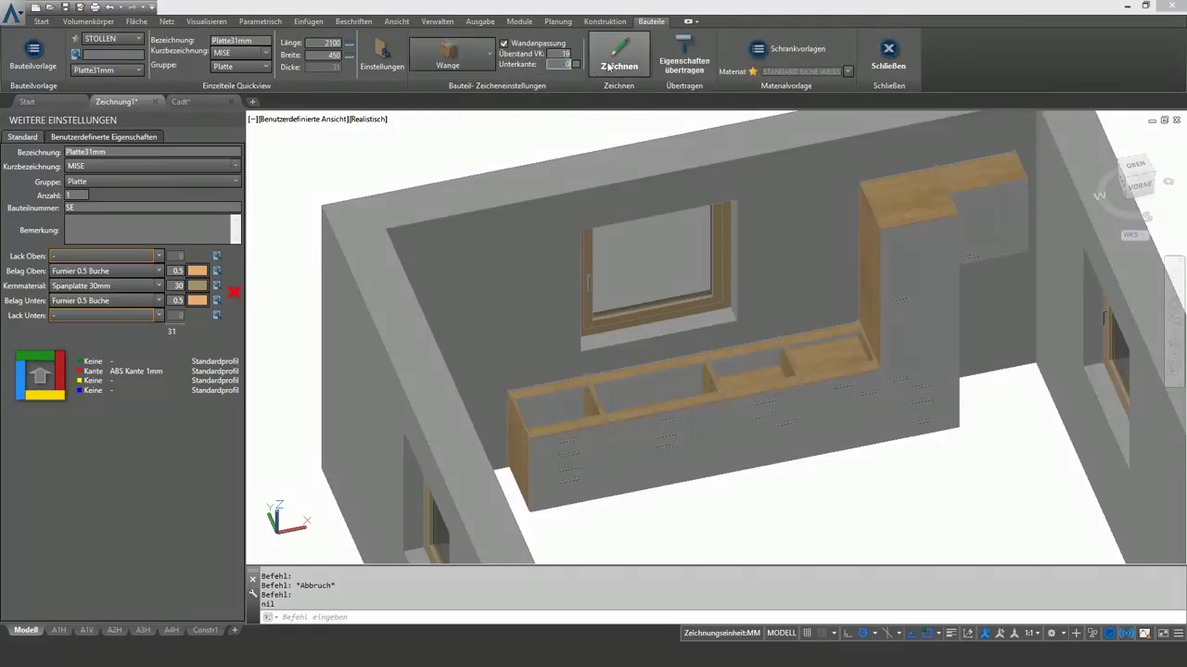
{"action": "left_click", "coordinate": [505, 409]}
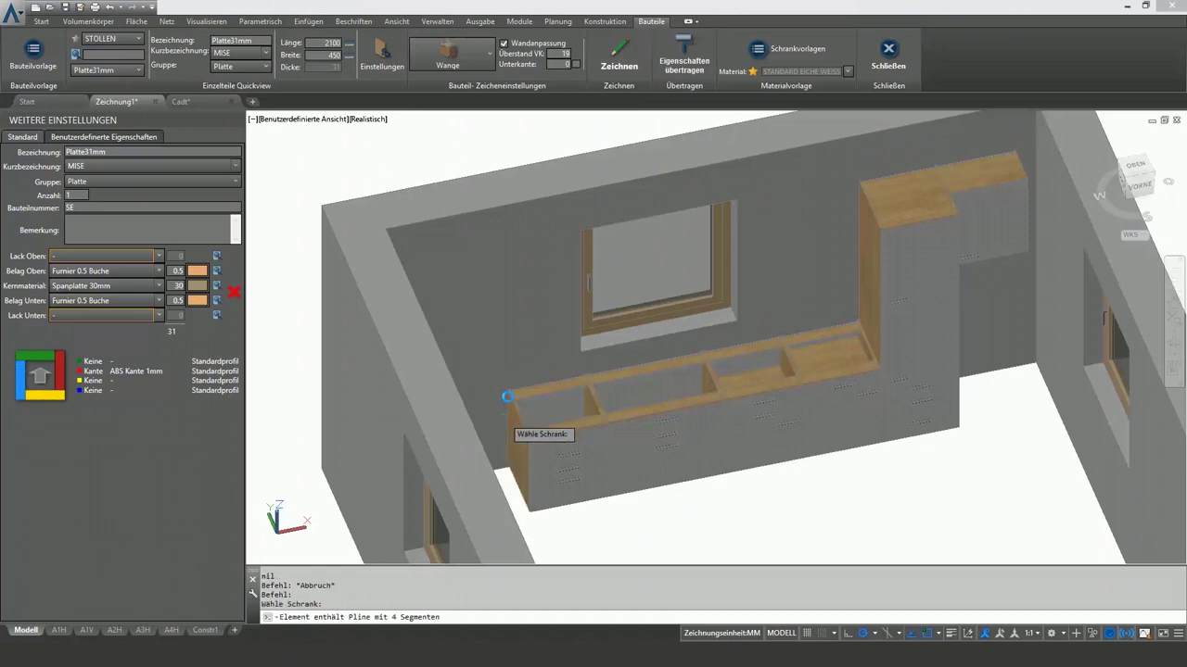
{"action": "left_click", "coordinate": [473, 64]}
{"action": "left_click", "coordinate": [454, 120]}
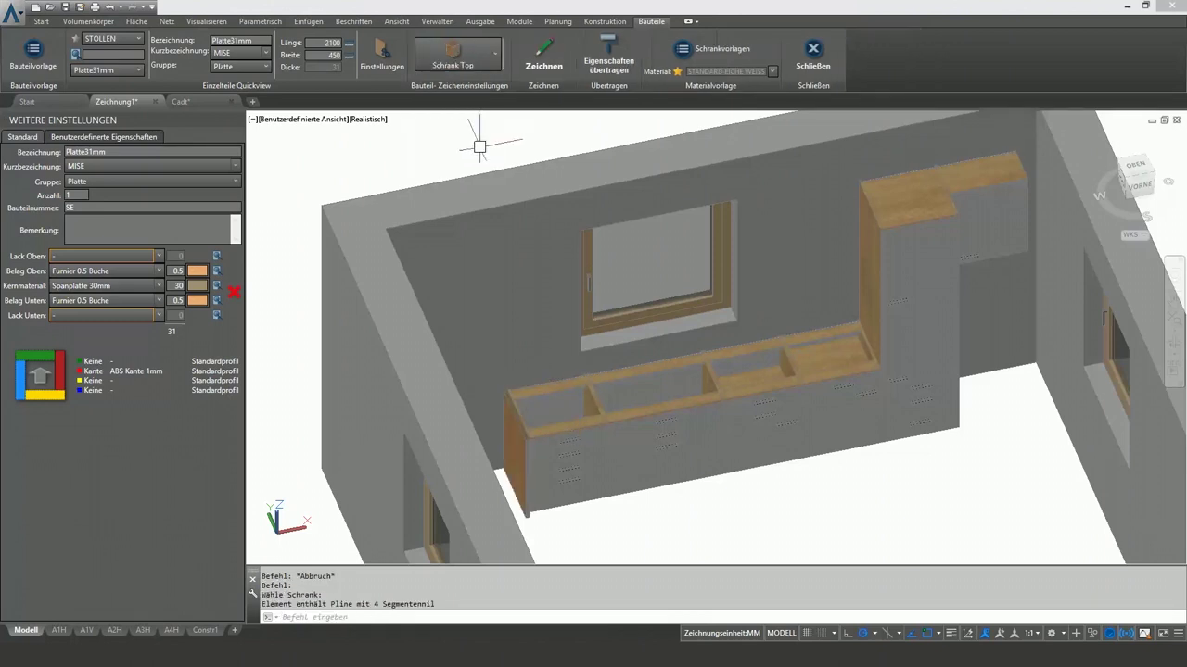
{"action": "left_click", "coordinate": [553, 67]}
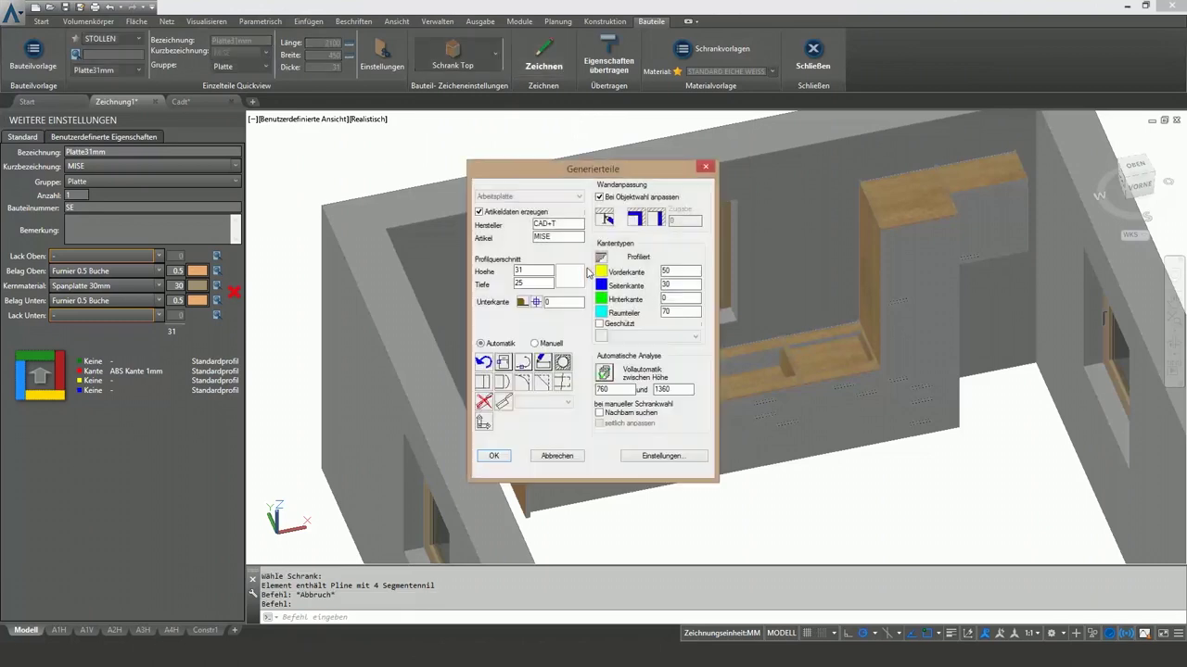
{"action": "left_click", "coordinate": [605, 373]}
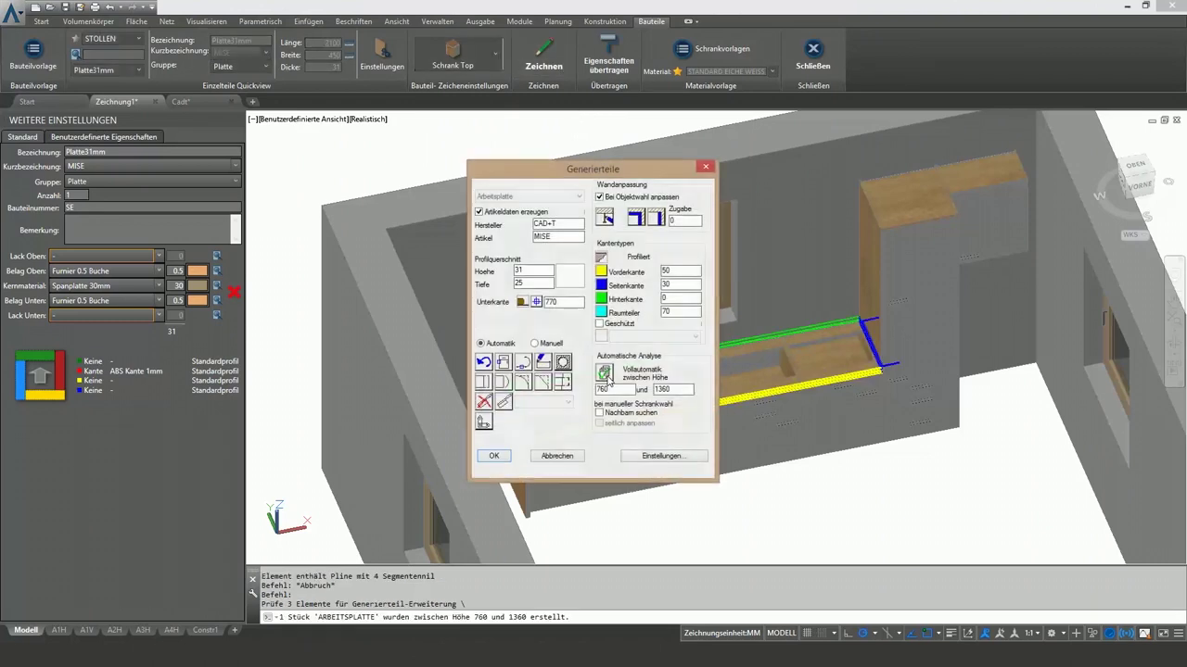
{"action": "left_click", "coordinate": [493, 457]}
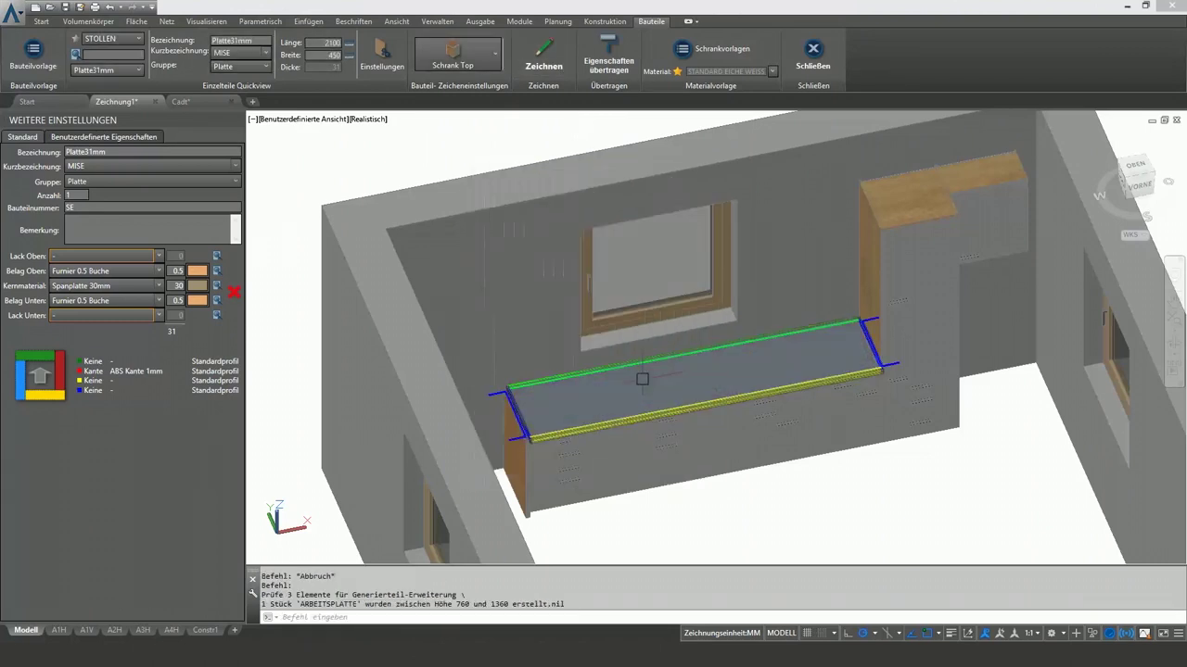
Step: Add a cabinet top over the two tall cabinets, picking them manually
{"action": "left_click", "coordinate": [544, 57]}
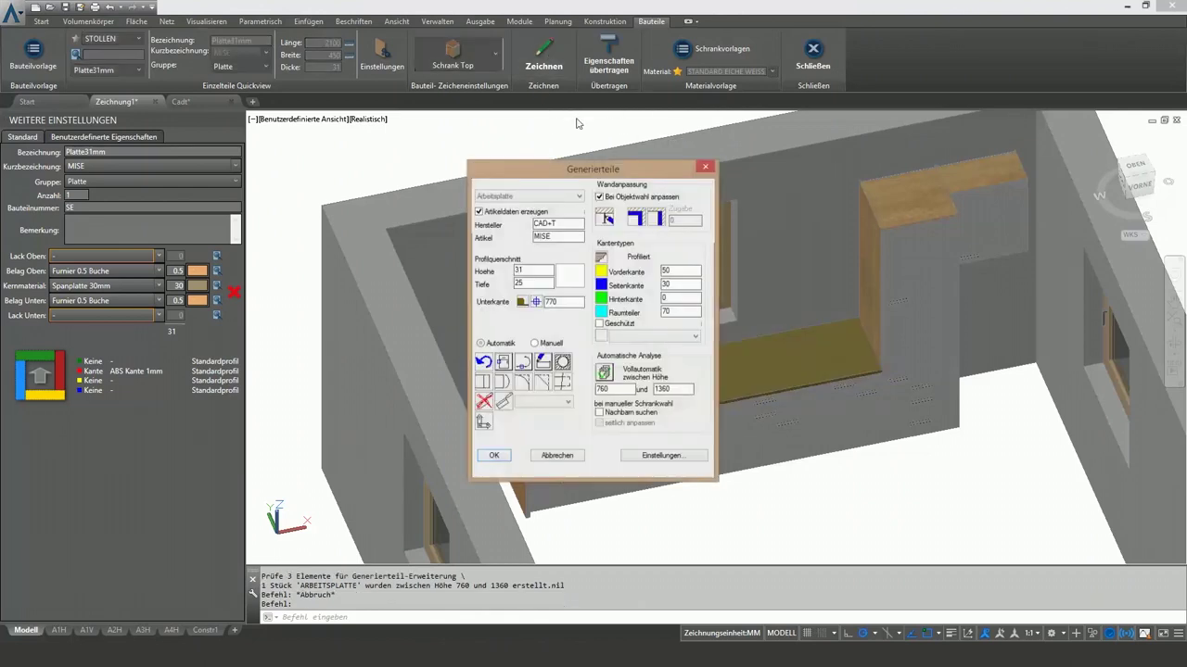
{"action": "left_click", "coordinate": [507, 367]}
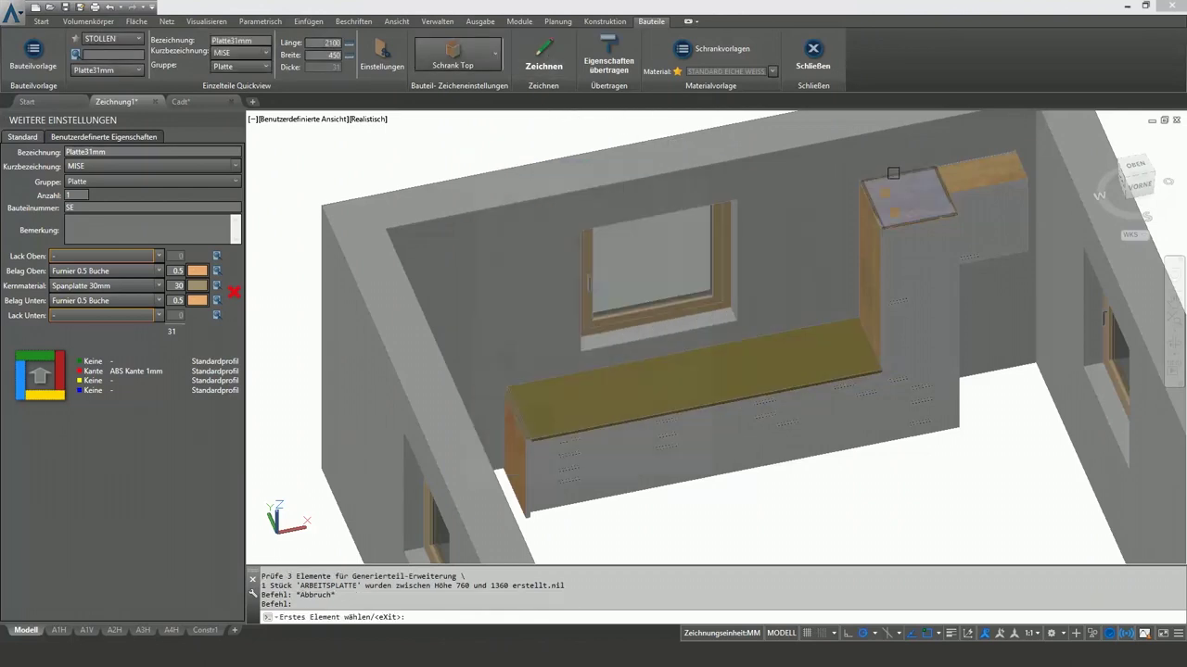
{"action": "left_click", "coordinate": [895, 174]}
{"action": "left_click", "coordinate": [983, 154]}
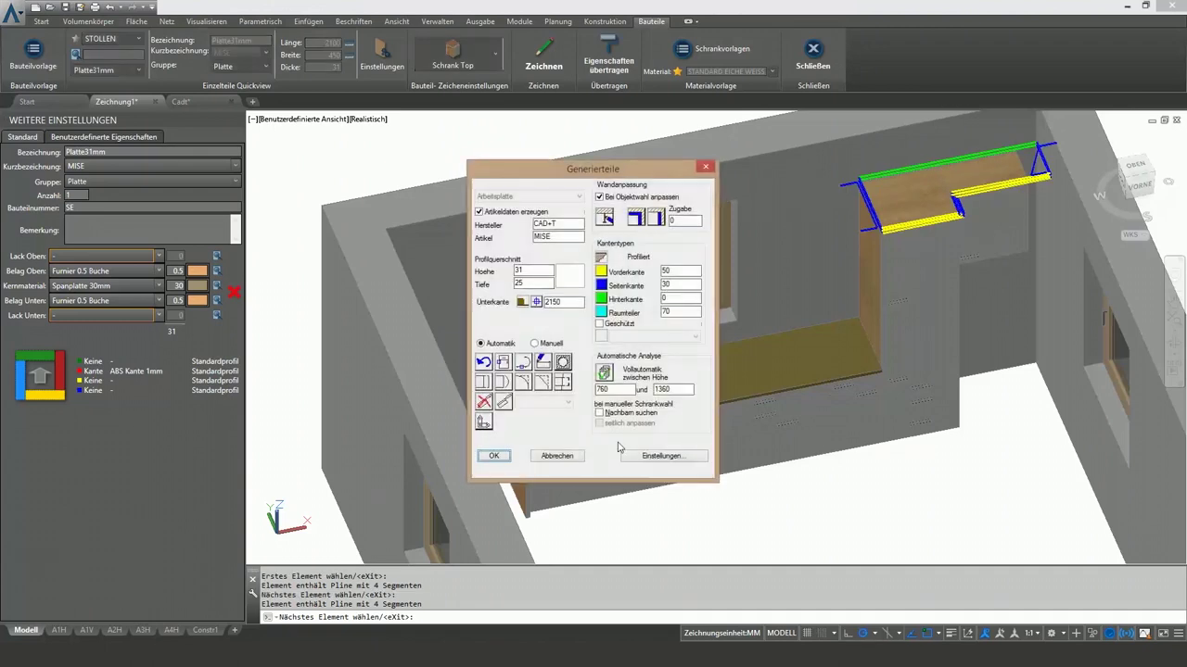
{"action": "left_click", "coordinate": [487, 458]}
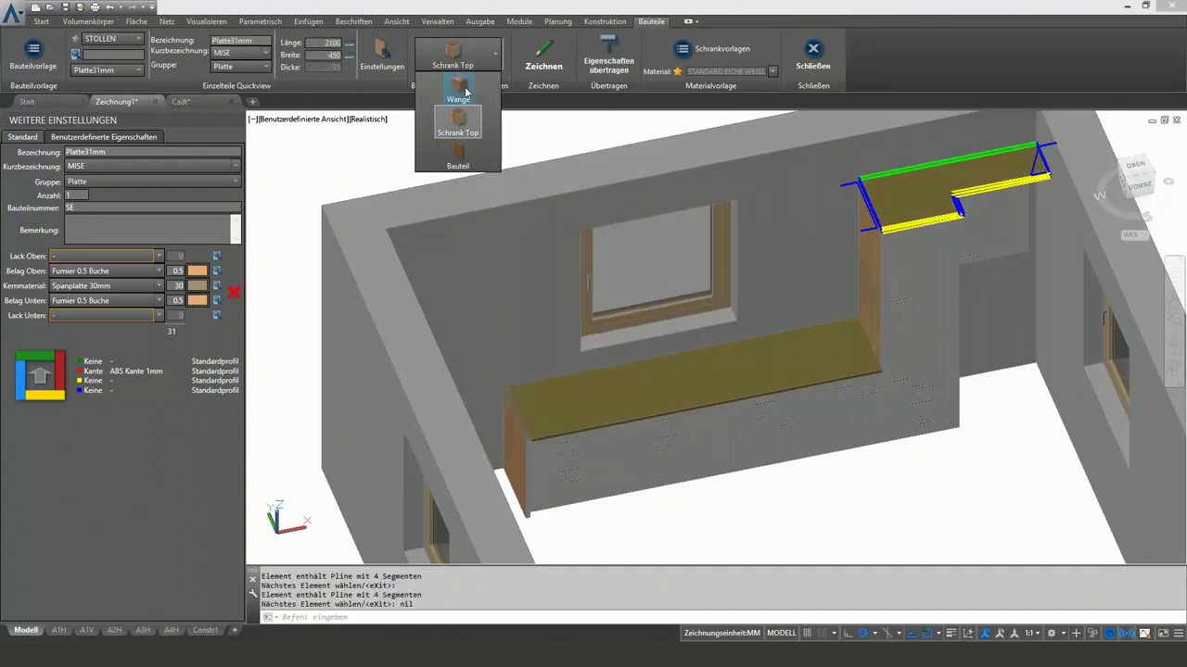
Step: Add a side panel to the tall cabinet and join the upper shelf to it
{"action": "left_click", "coordinate": [618, 60]}
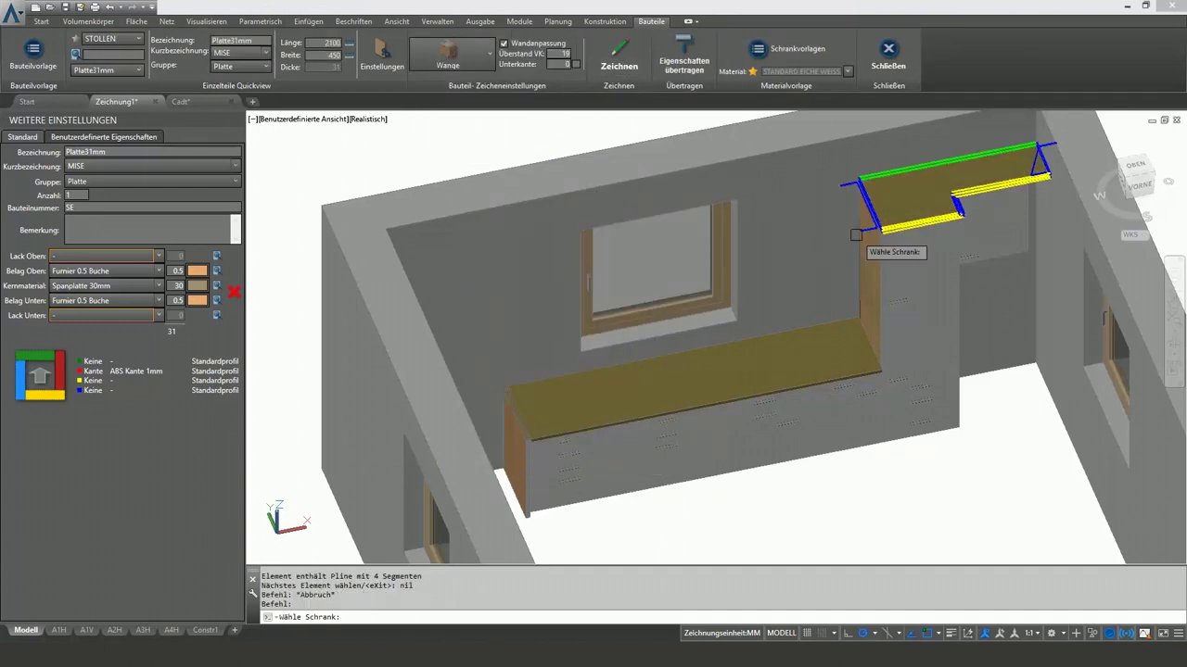
{"action": "left_click", "coordinate": [777, 316]}
{"action": "left_click", "coordinate": [787, 289]}
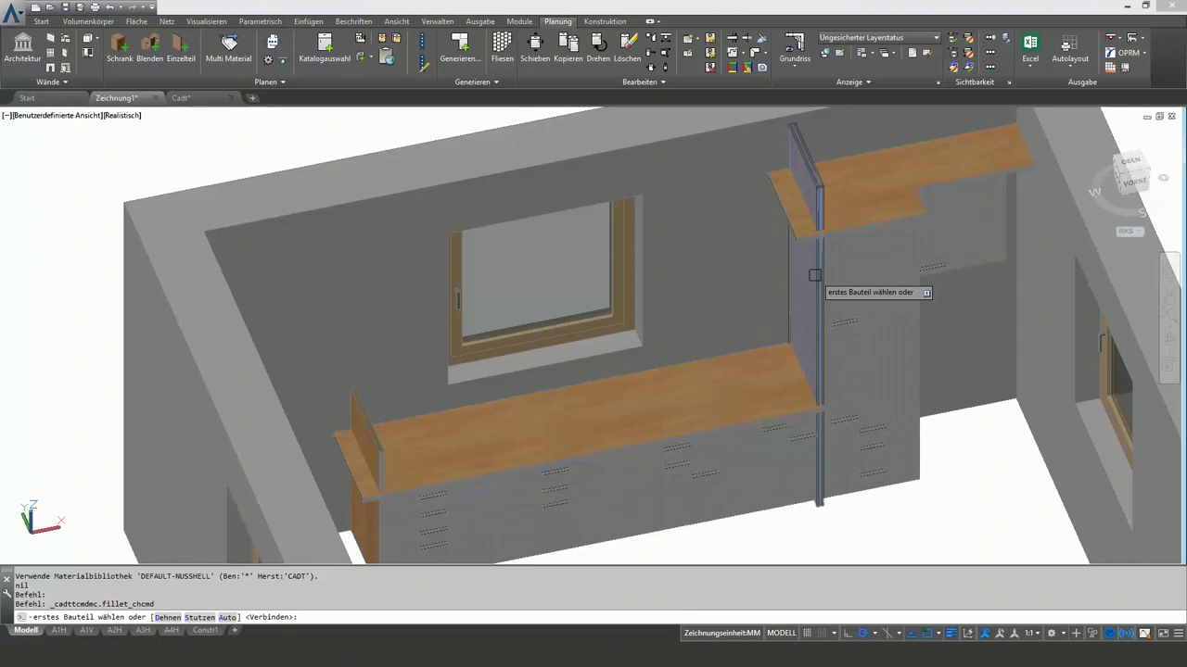
{"action": "left_click", "coordinate": [814, 275]}
{"action": "left_click", "coordinate": [876, 193]}
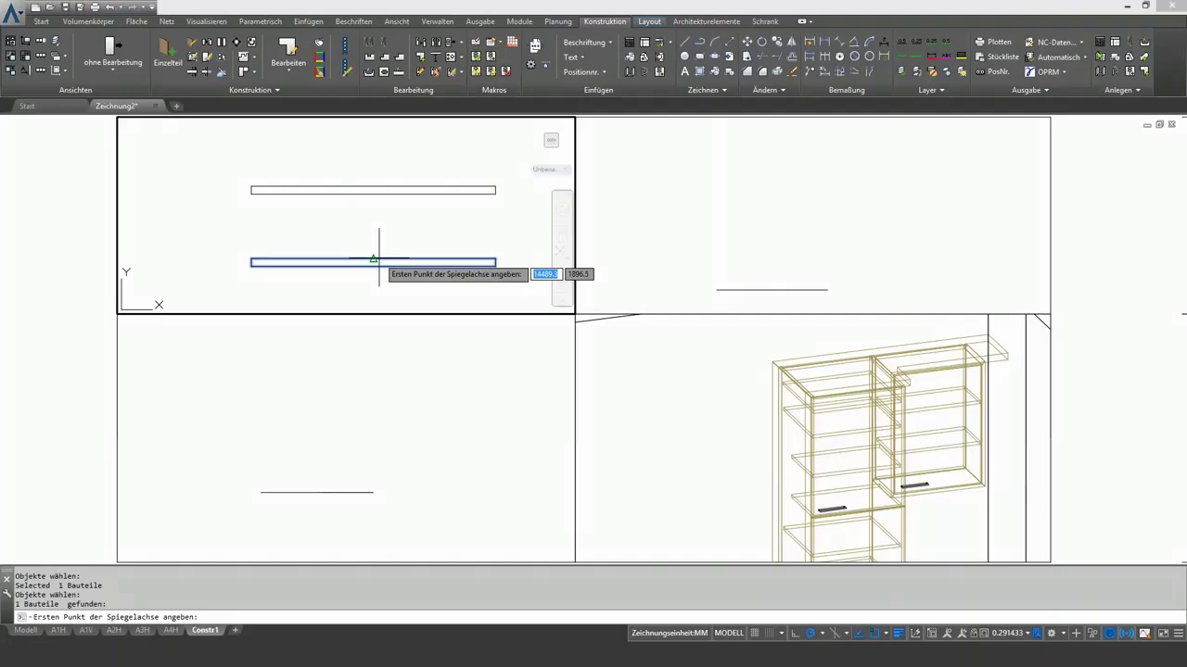
{"action": "left_click", "coordinate": [378, 261]}
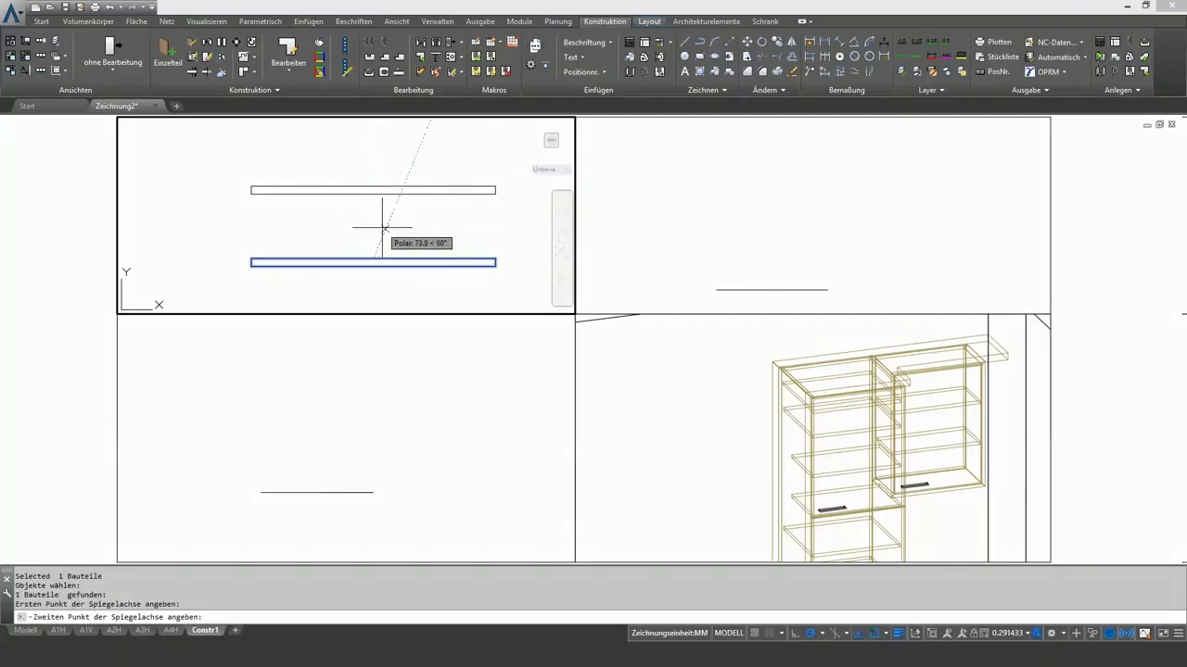
Step: Finish mirroring the vertical panel and stretch it to fit between the two shelves
{"action": "left_click", "coordinate": [395, 247]}
{"action": "left_click", "coordinate": [199, 74]}
{"action": "left_click", "coordinate": [418, 294]}
{"action": "left_click", "coordinate": [366, 278]}
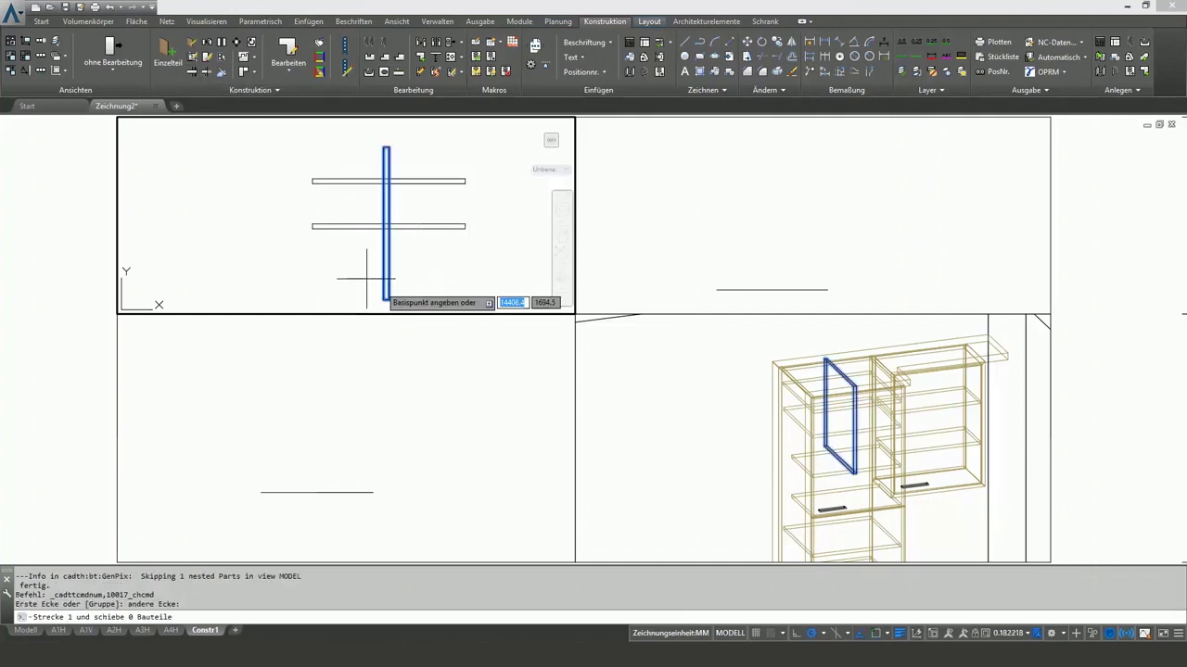
{"action": "left_click", "coordinate": [386, 299]}
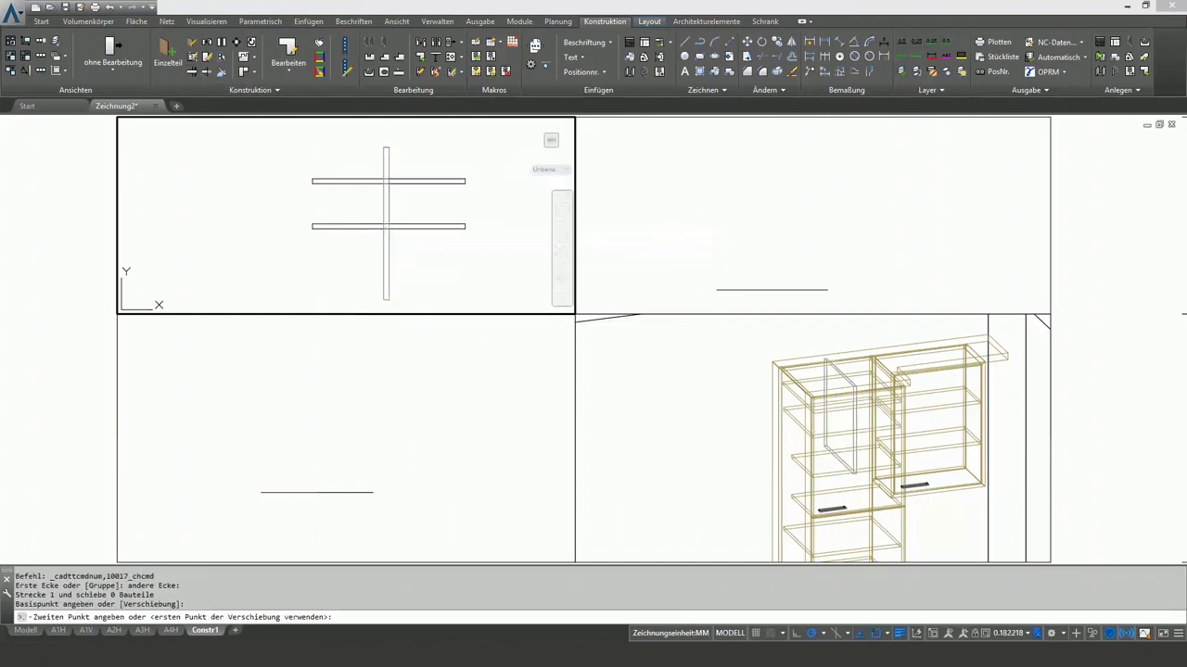
{"action": "left_click", "coordinate": [386, 178]}
Step: Stretch the three panels in the side view to shorten them
{"action": "left_click", "coordinate": [774, 290]}
{"action": "left_click", "coordinate": [774, 290]}
{"action": "left_click", "coordinate": [649, 120]}
{"action": "left_click", "coordinate": [596, 215]}
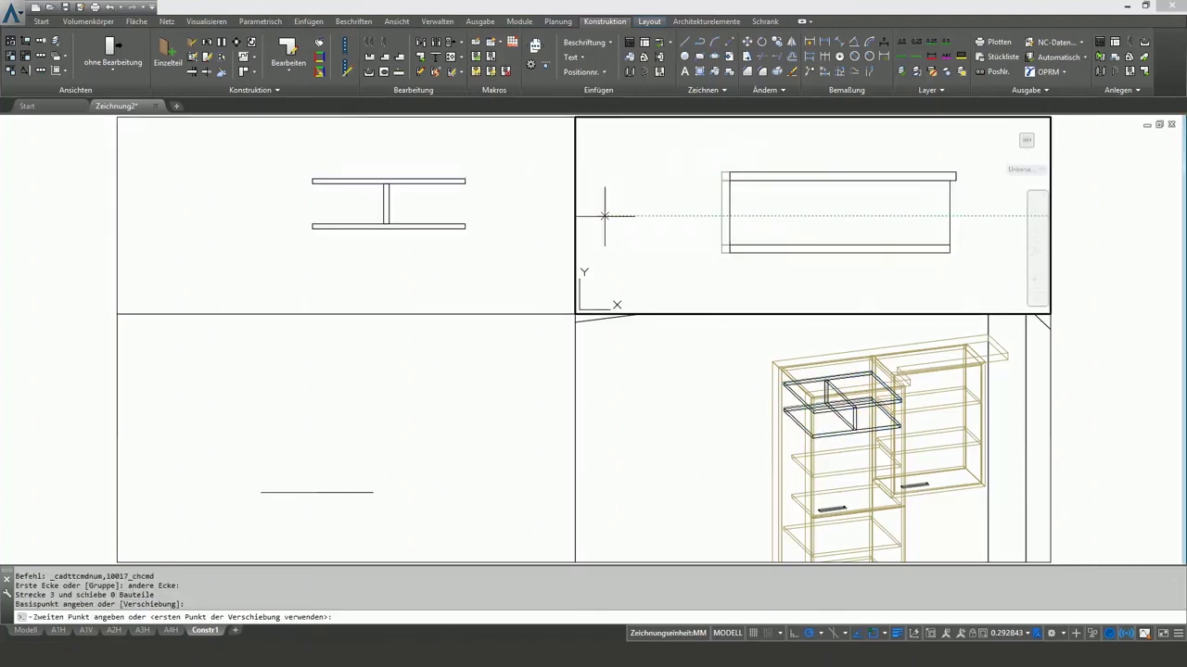
{"action": "type", "text": "150"}
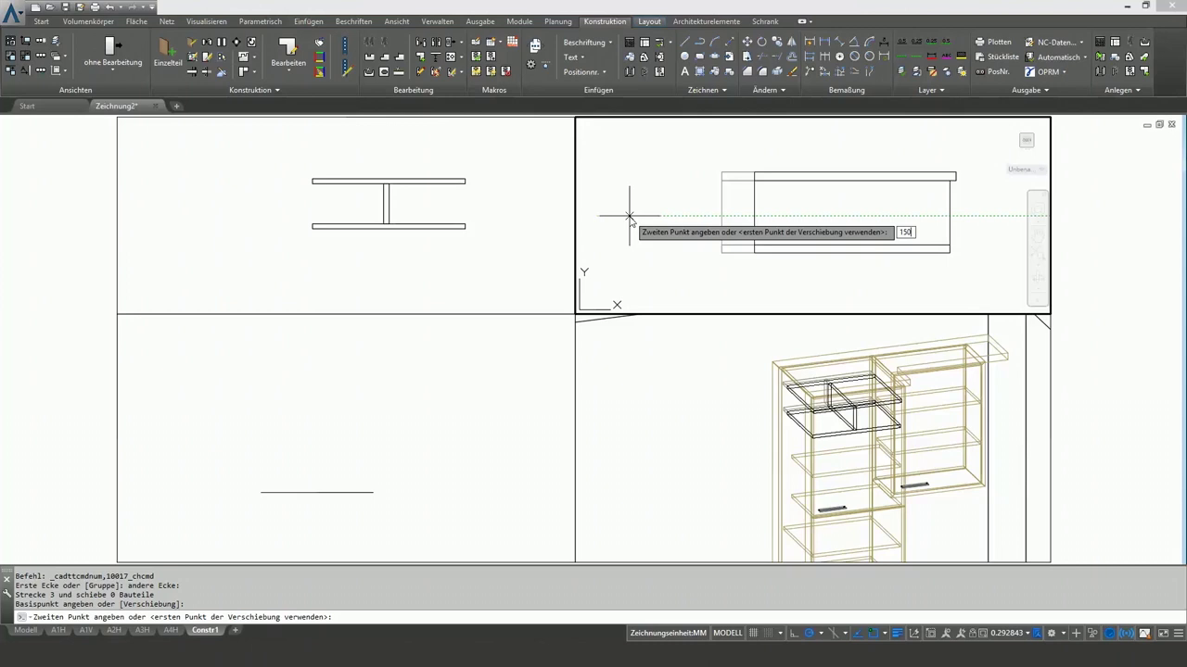
{"action": "key", "text": "Return"}
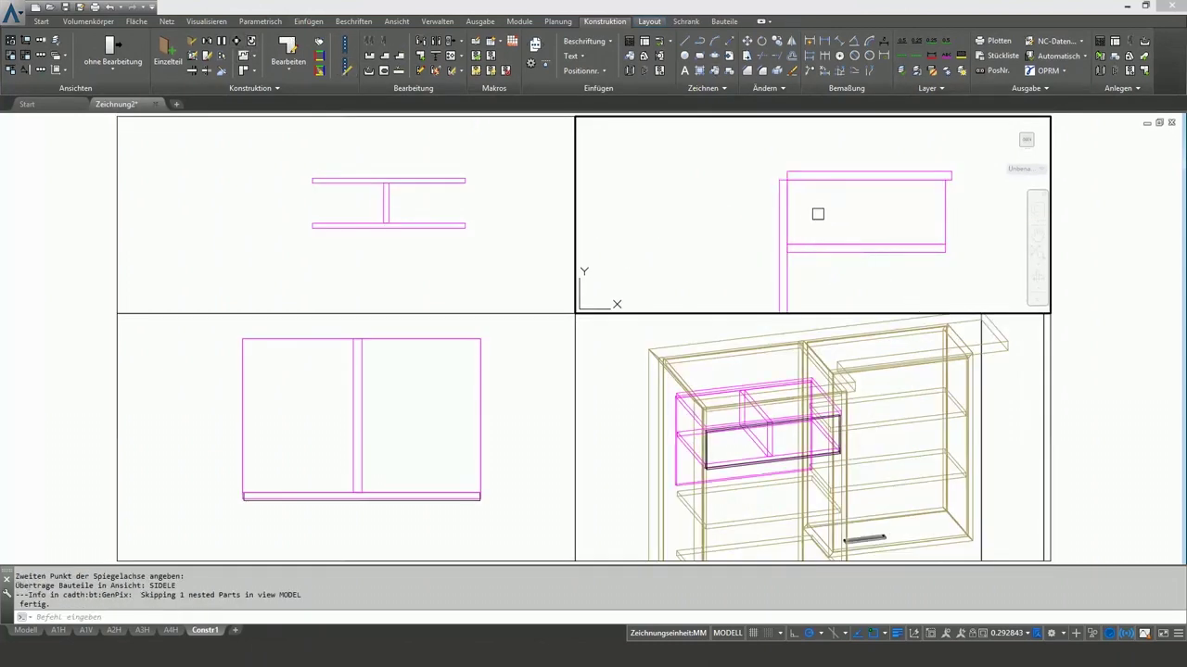
Step: Move the left vertical part 5 mm and reposition the next part beside it
{"action": "key", "text": "m"}
{"action": "left_click", "coordinate": [781, 209]}
{"action": "key", "text": "Return"}
{"action": "left_click", "coordinate": [864, 223]}
{"action": "type", "text": "5"}
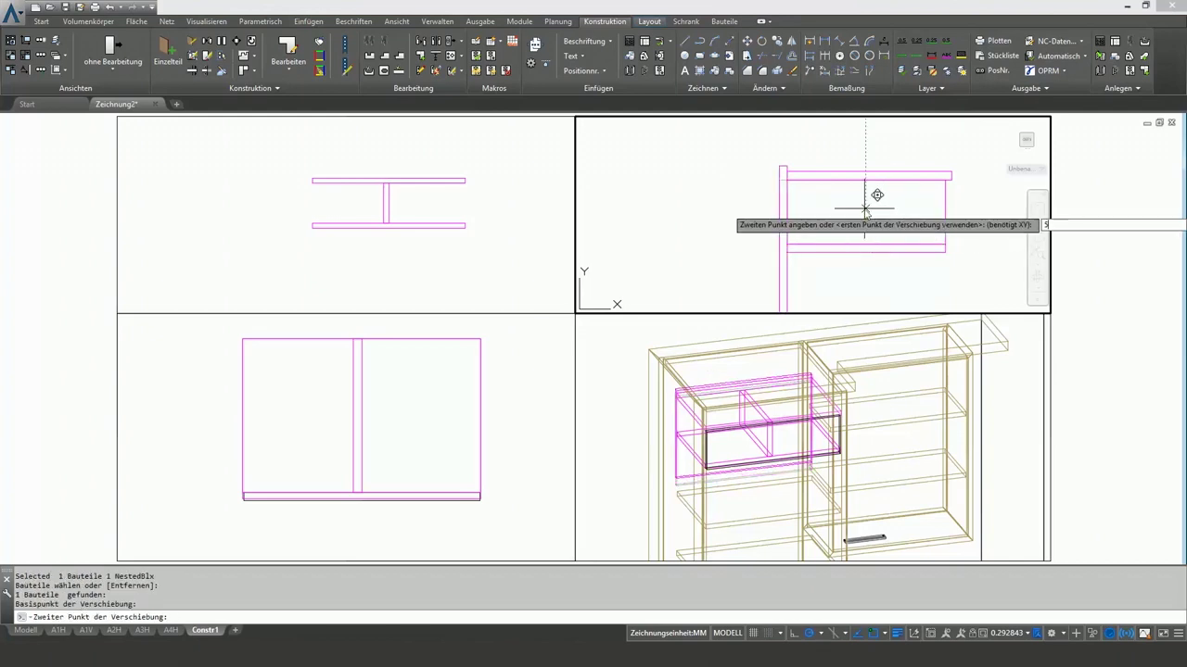
{"action": "key", "text": "Return"}
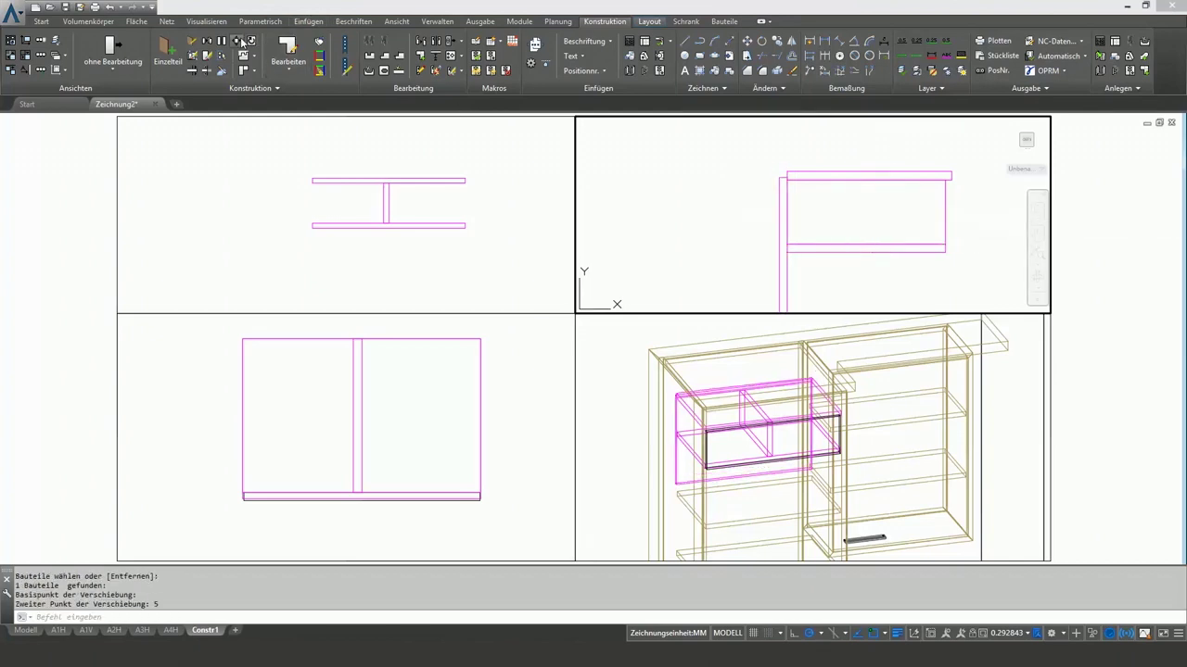
{"action": "left_click", "coordinate": [781, 208]}
{"action": "key", "text": "Return"}
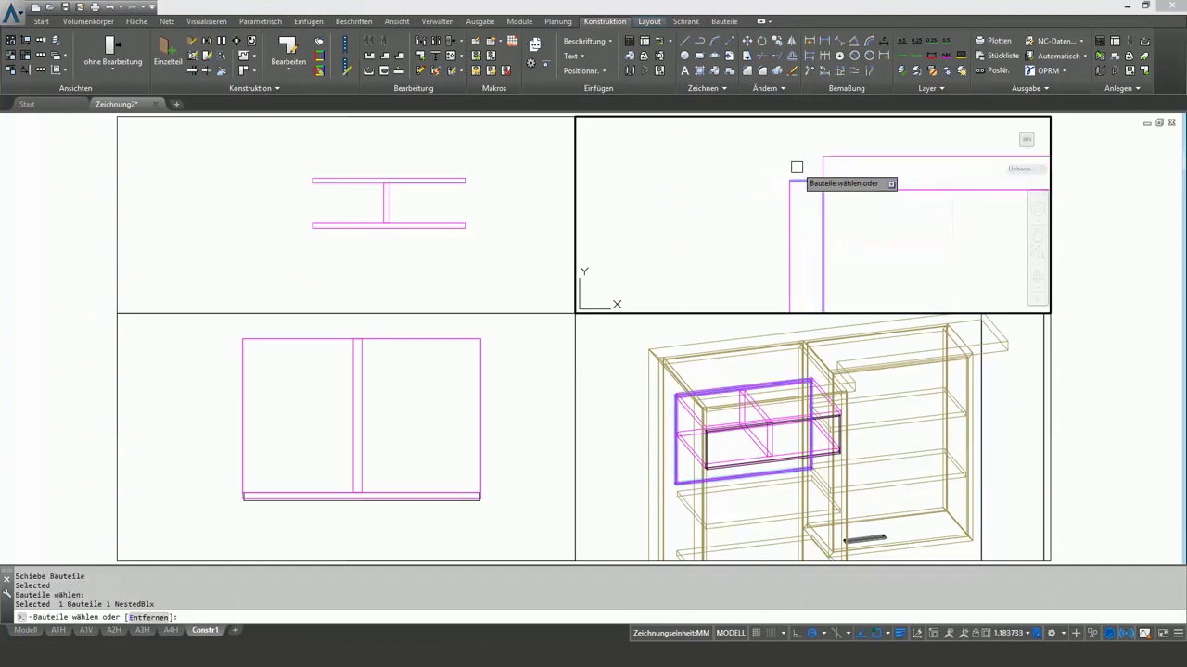
{"action": "left_click", "coordinate": [791, 174]}
{"action": "left_click", "coordinate": [816, 172]}
Step: Draw a horizontal construction line (KL) across the upper cabinet
{"action": "scroll", "coordinate": [800, 233], "scroll_direction": "down", "scroll_amount": 2}
{"action": "scroll", "coordinate": [825, 224], "scroll_direction": "down", "scroll_amount": 2}
{"action": "type", "text": "kl"}
{"action": "key", "text": "Return"}
{"action": "left_click", "coordinate": [728, 262]}
{"action": "left_click", "coordinate": [744, 261]}
{"action": "key", "text": "Escape"}
Step: Shift the horizontal construction line by 5 mm
{"action": "type", "text": "s"}
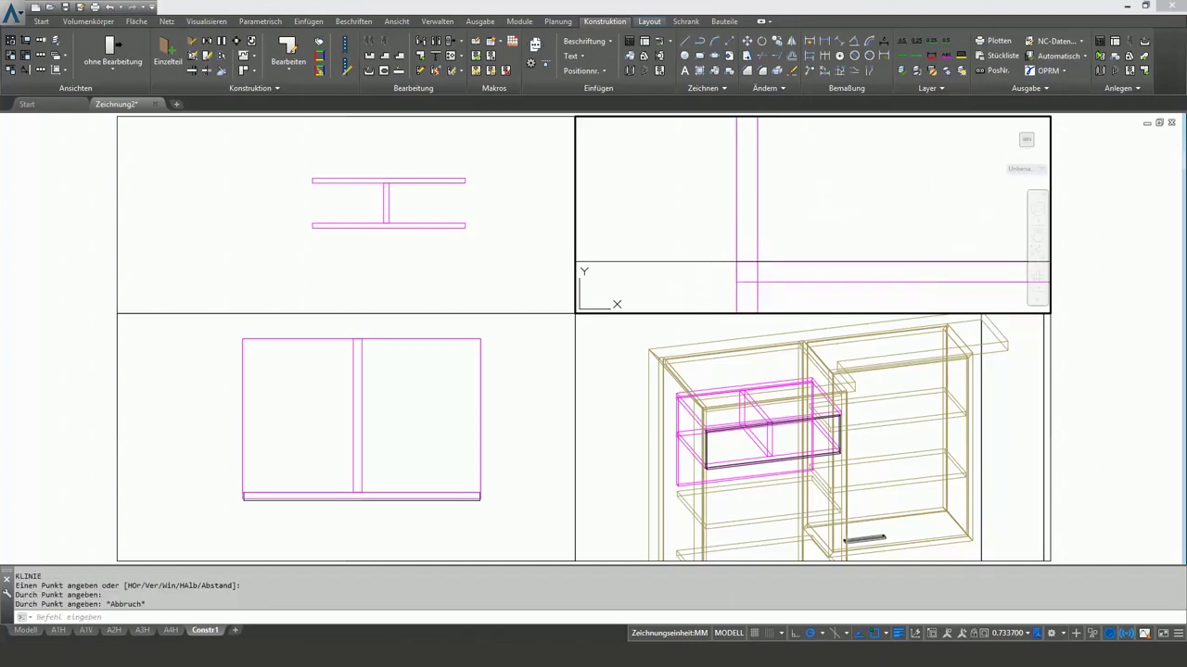
{"action": "key", "text": "Return"}
{"action": "left_click", "coordinate": [708, 262]}
{"action": "key", "text": "Return"}
{"action": "left_click", "coordinate": [829, 156]}
{"action": "type", "text": "5"}
{"action": "key", "text": "Return"}
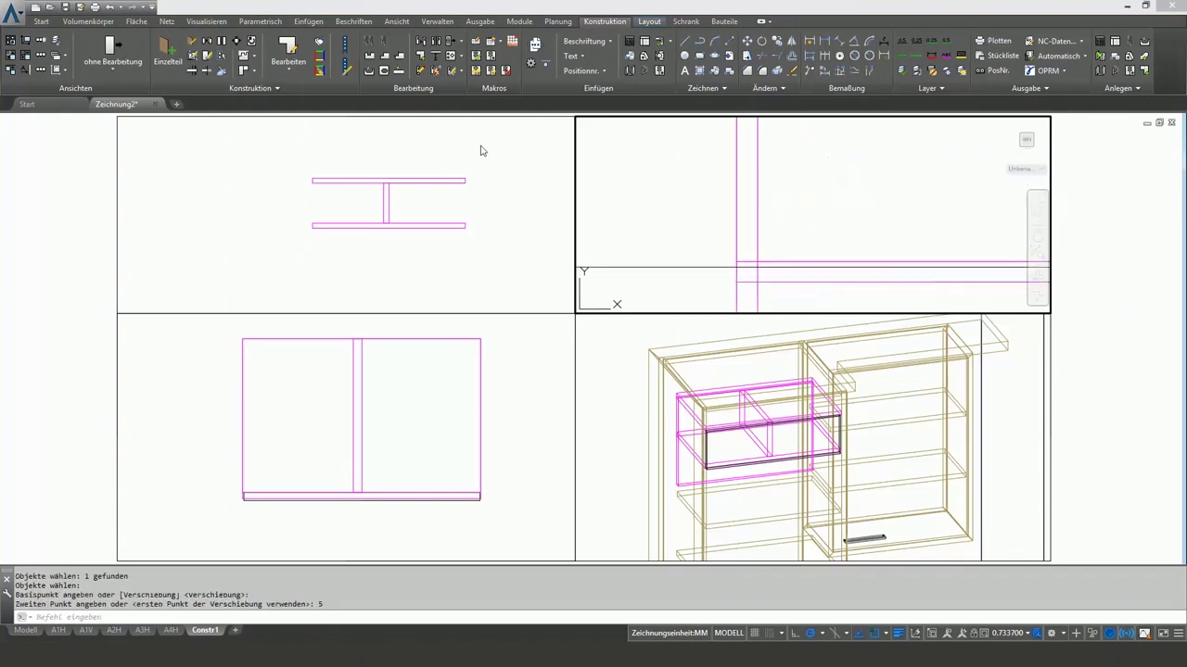
Step: Trim the part against the construction line and open its properties
{"action": "left_click", "coordinate": [208, 71]}
{"action": "left_click", "coordinate": [723, 267]}
{"action": "left_click", "coordinate": [757, 300]}
{"action": "key", "text": "Return"}
{"action": "type", "text": "Rückwand"}
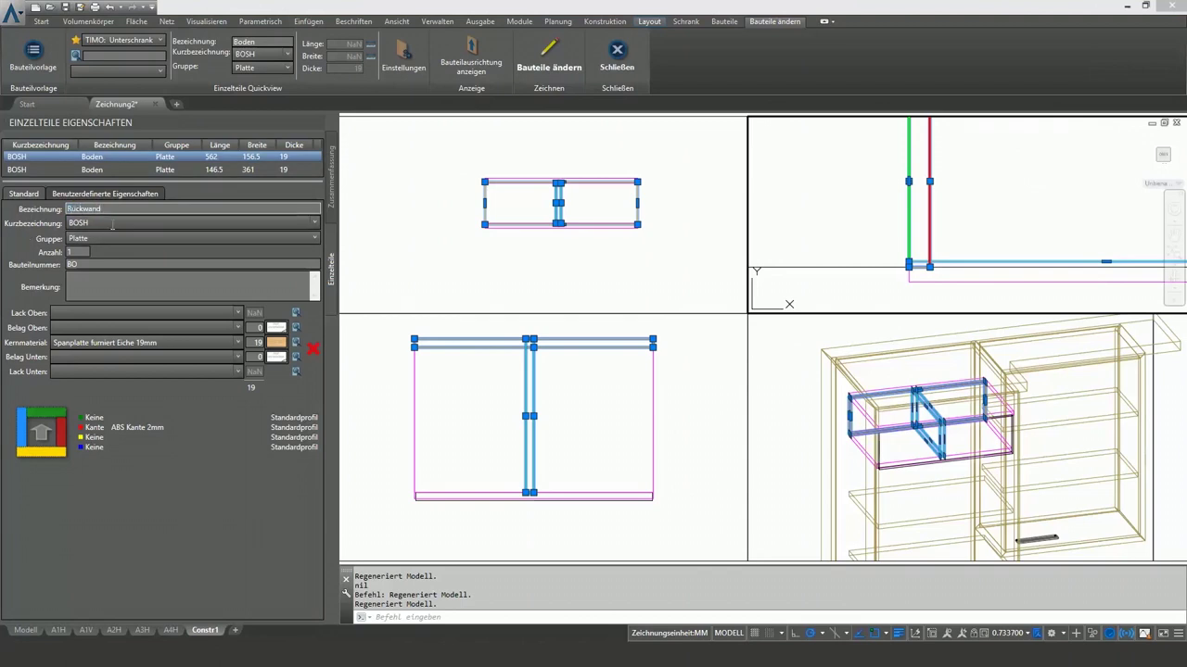
Step: Name the part Rückwand, short name BACK, with Spanplatte 10mm core material, and apply
{"action": "key", "text": "Tab"}
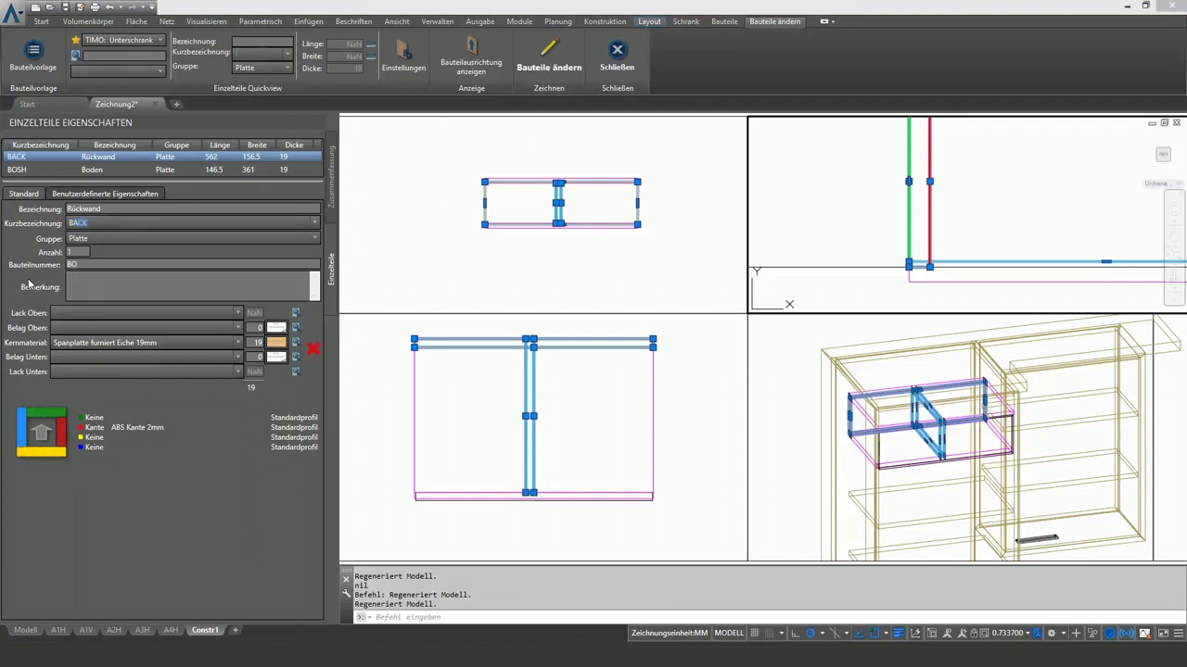
{"action": "left_click", "coordinate": [237, 342]}
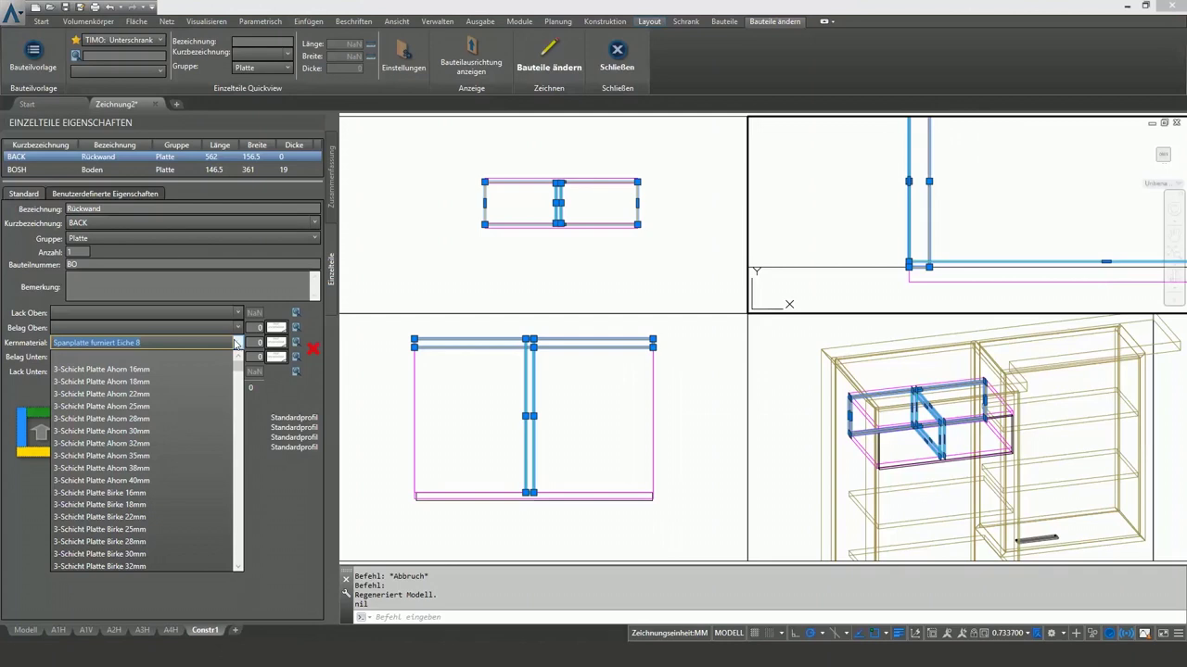
{"action": "type", "text": "s"}
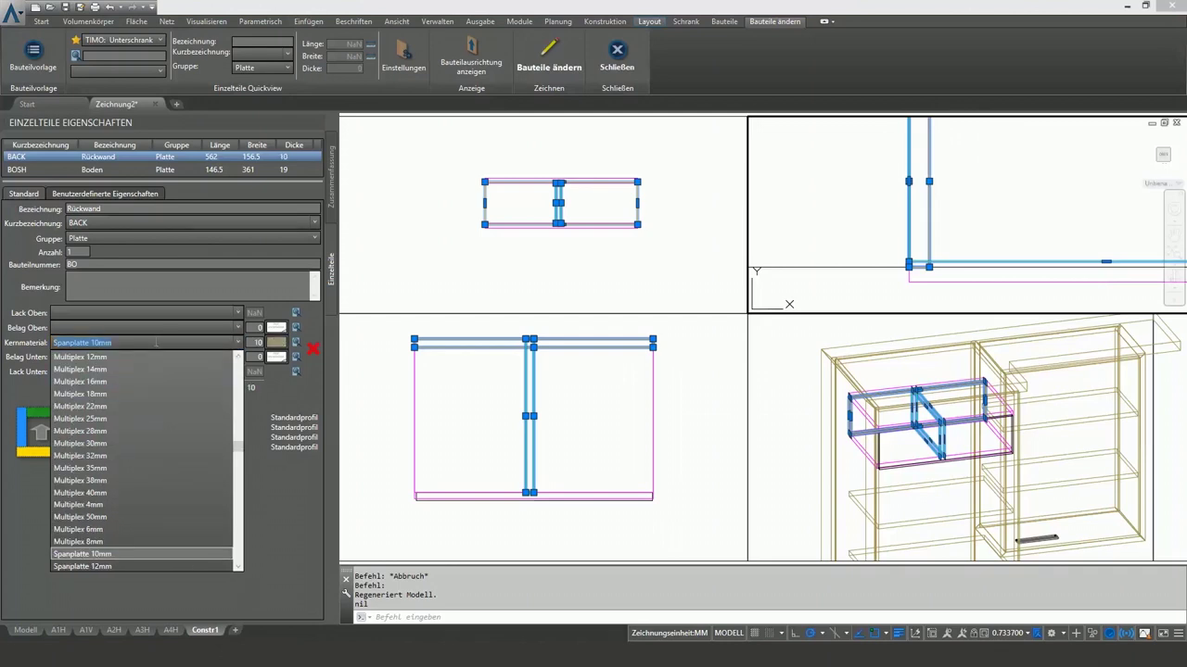
{"action": "left_click", "coordinate": [97, 553]}
{"action": "left_click", "coordinate": [549, 63]}
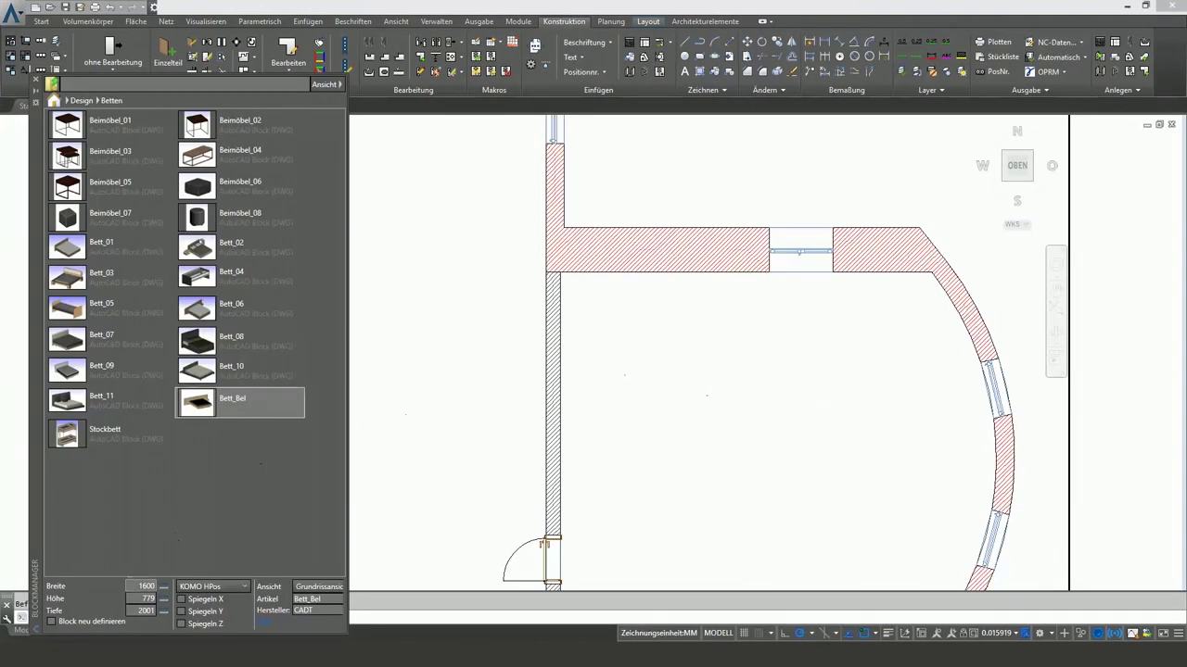
Step: Set the bed width to 1800 and place the Bett_Bel bed in the floor plan
{"action": "double_click", "coordinate": [144, 587]}
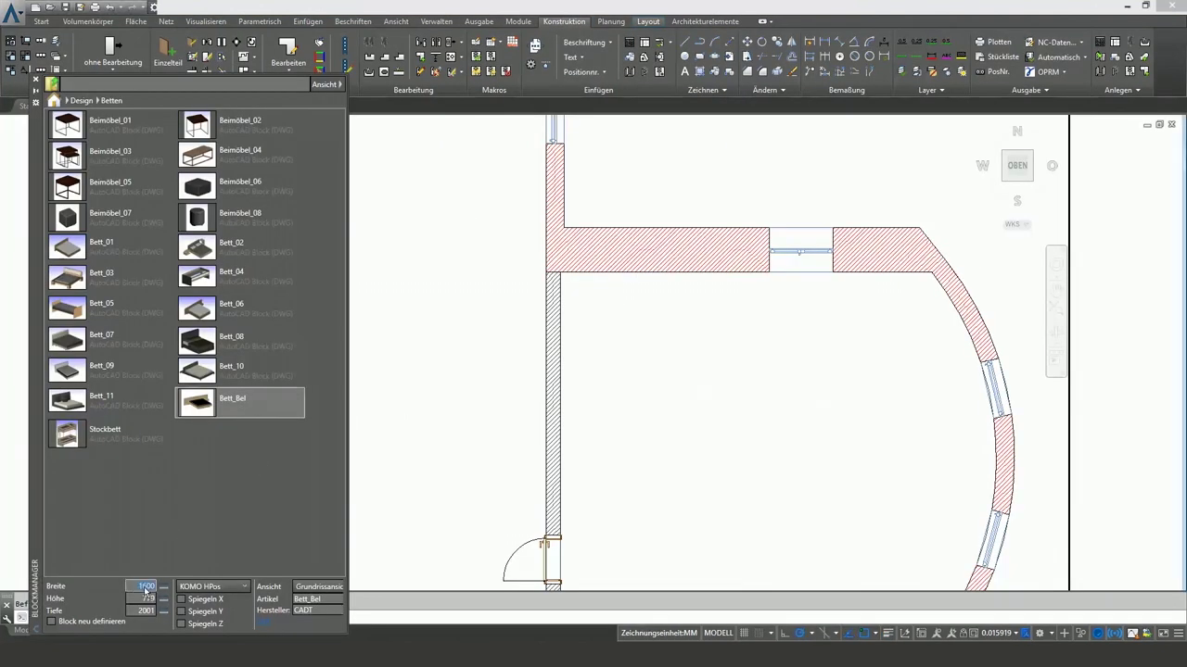
{"action": "type", "text": "18"}
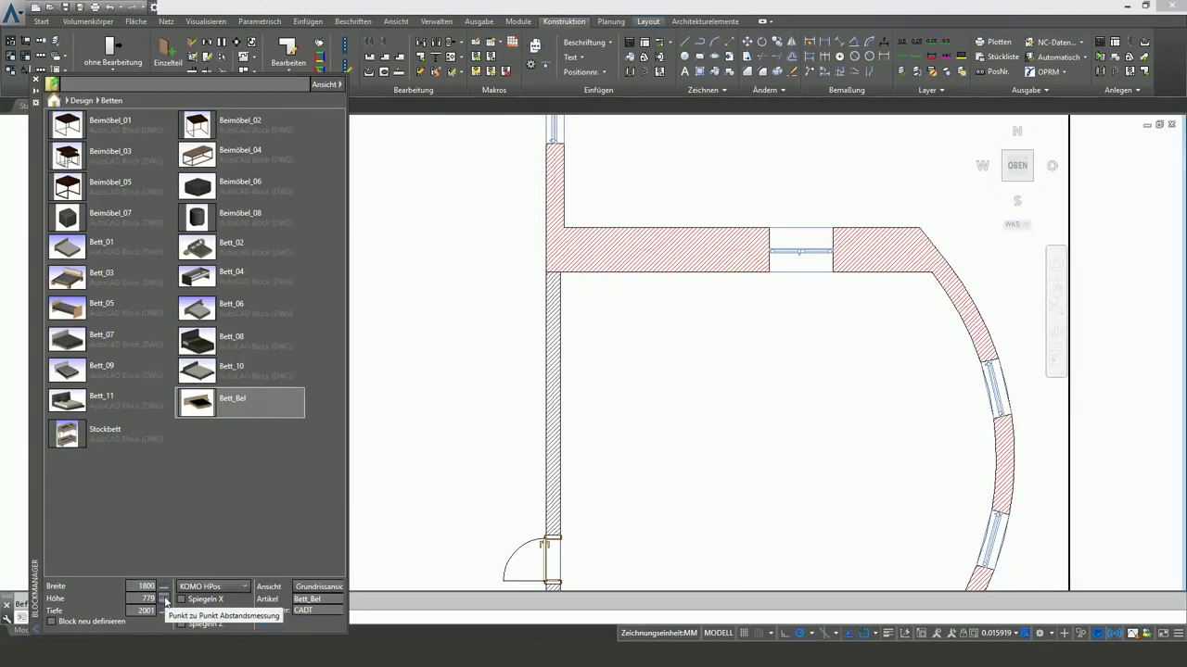
{"action": "left_click", "coordinate": [200, 410]}
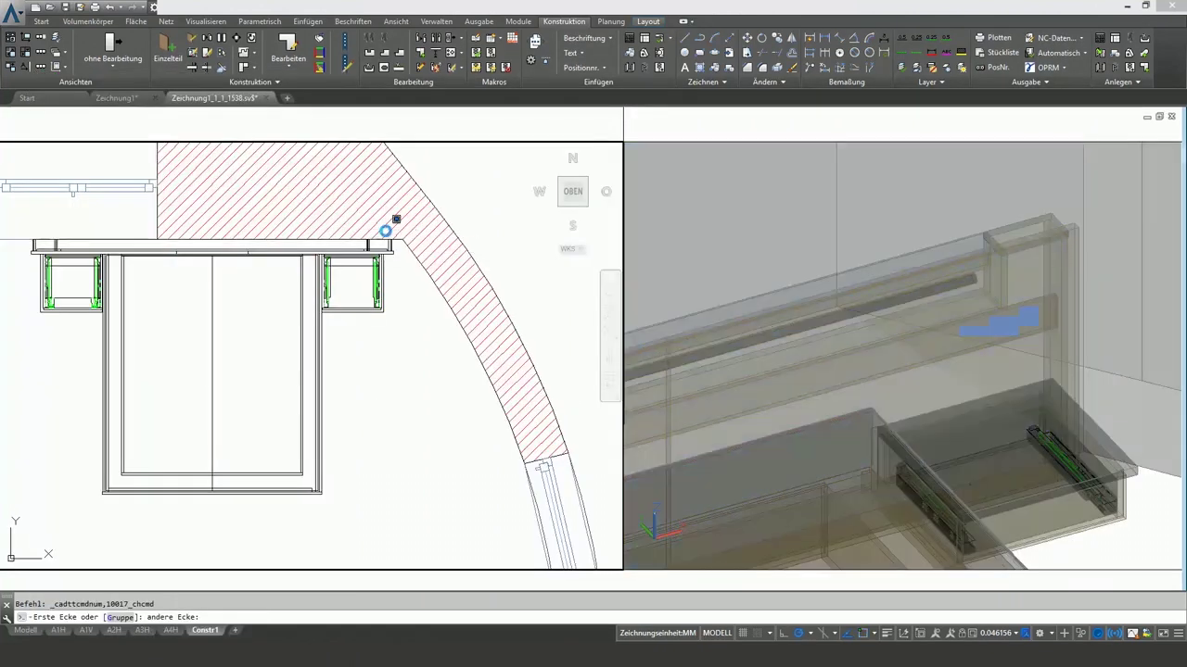
Step: Place the moved part, then shift the board behind the bed further left
{"action": "left_click", "coordinate": [385, 394]}
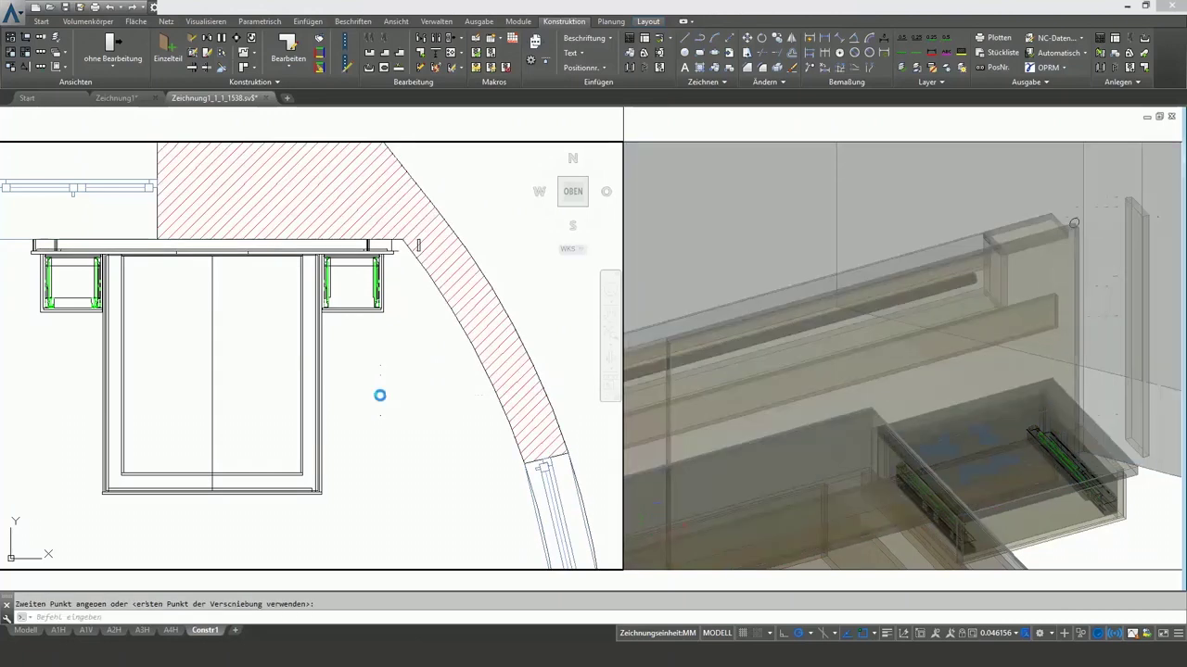
{"action": "scroll", "coordinate": [401, 236], "scroll_direction": "up", "scroll_amount": 8}
{"action": "left_click", "coordinate": [245, 51]}
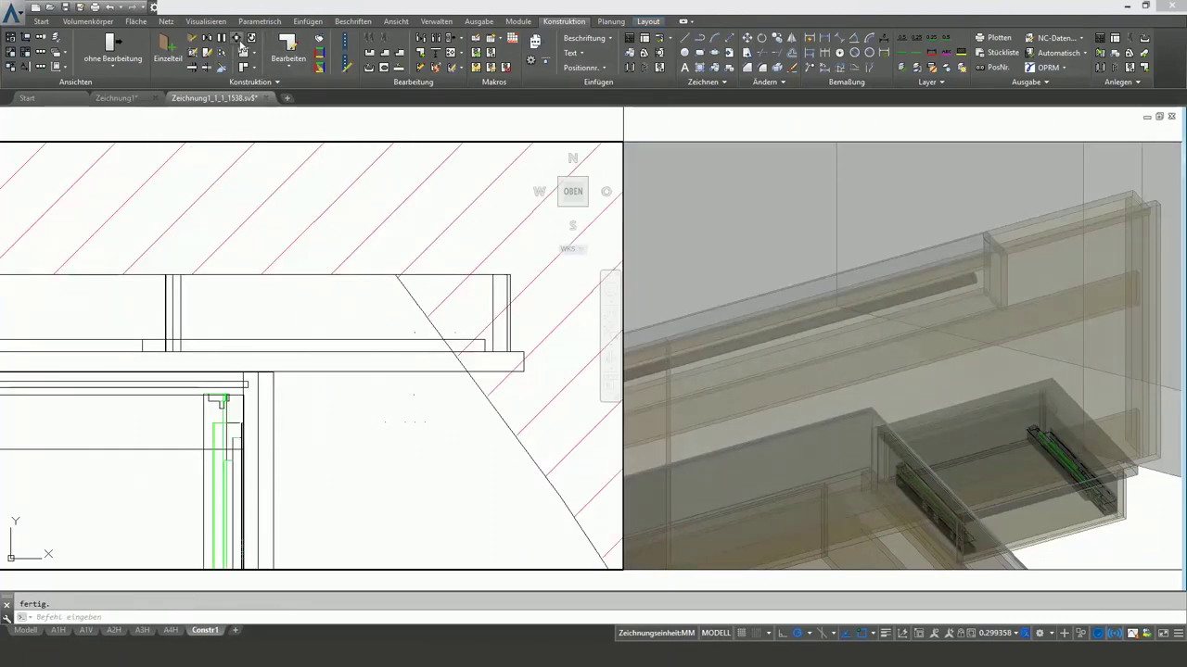
{"action": "left_click", "coordinate": [491, 316]}
{"action": "key", "text": "Return"}
{"action": "left_click", "coordinate": [473, 441]}
{"action": "left_click", "coordinate": [344, 432]}
Step: Draw a vertical construction line and trim the board end back to the diagonal edge
{"action": "type", "text": "kl"}
{"action": "key", "text": "Return"}
{"action": "left_click", "coordinate": [304, 354]}
{"action": "left_click", "coordinate": [300, 278]}
{"action": "key", "text": "Escape"}
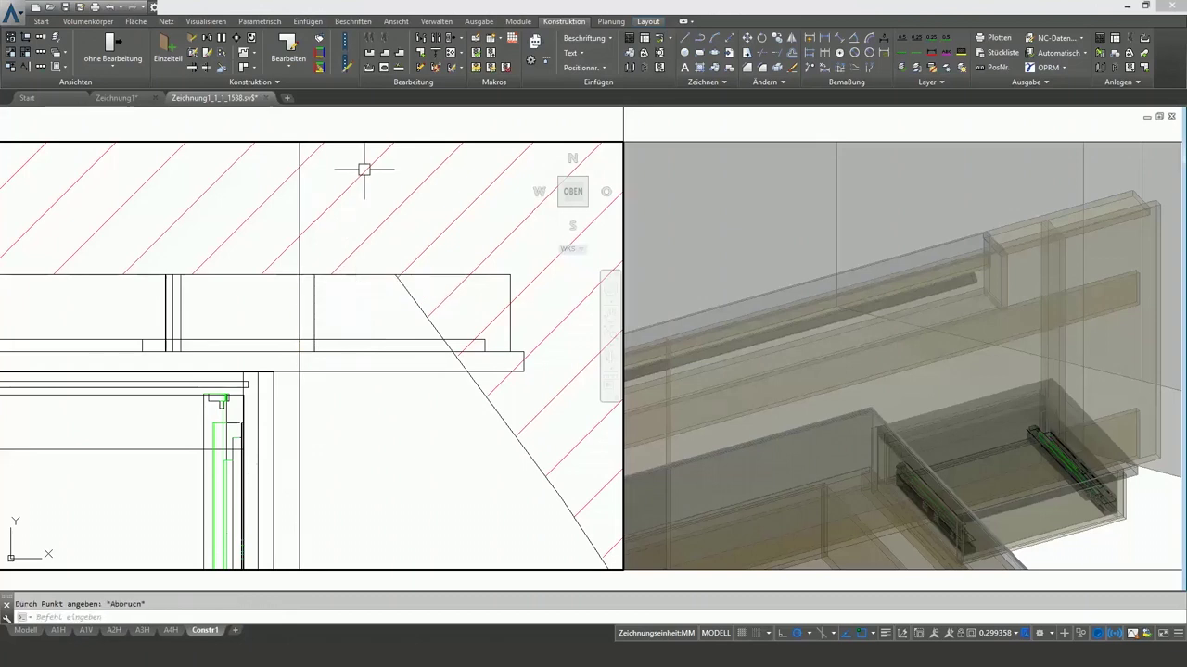
{"action": "left_click", "coordinate": [210, 70]}
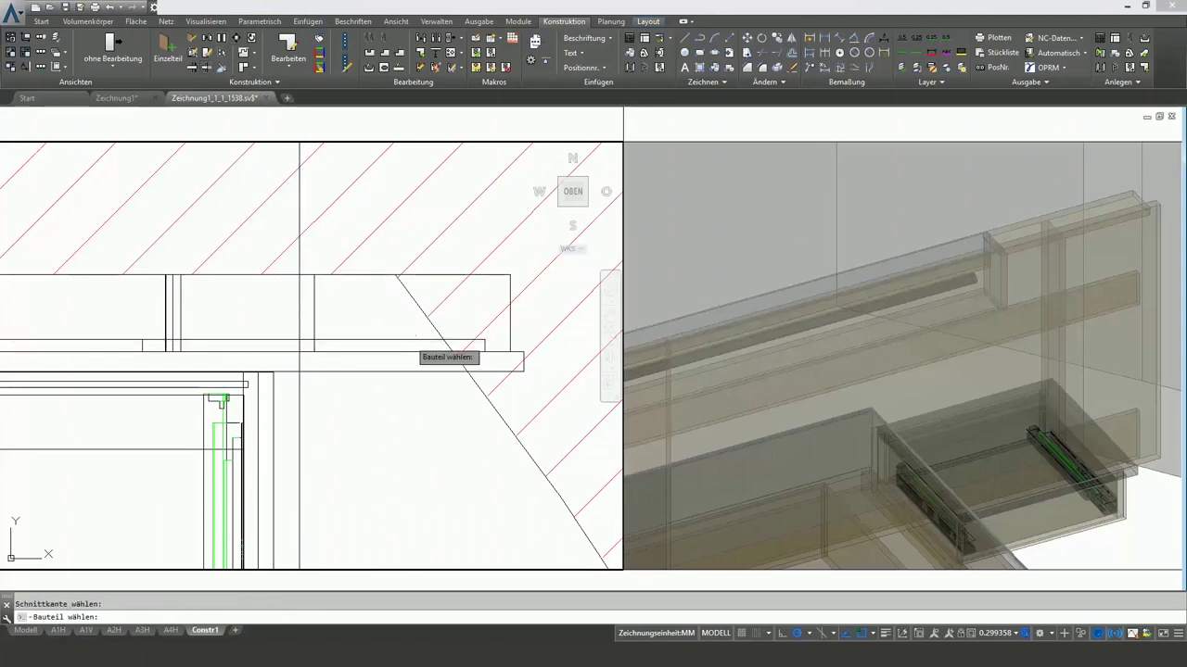
{"action": "scroll", "coordinate": [491, 297], "scroll_direction": "down", "scroll_amount": 4}
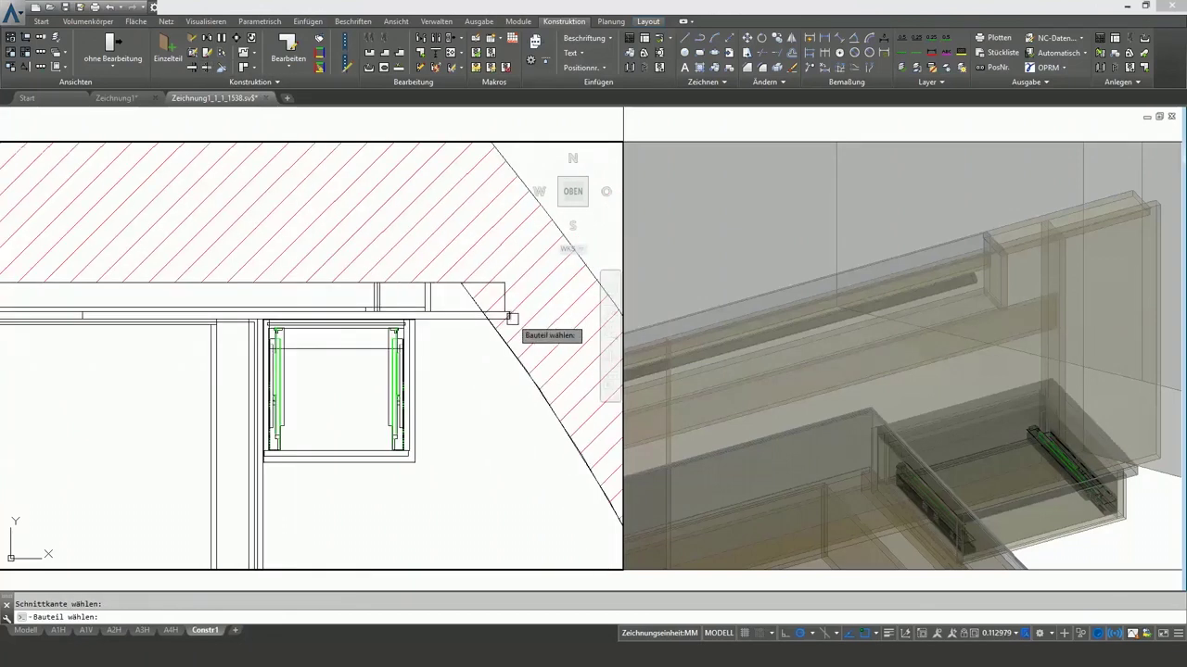
{"action": "left_click", "coordinate": [506, 303]}
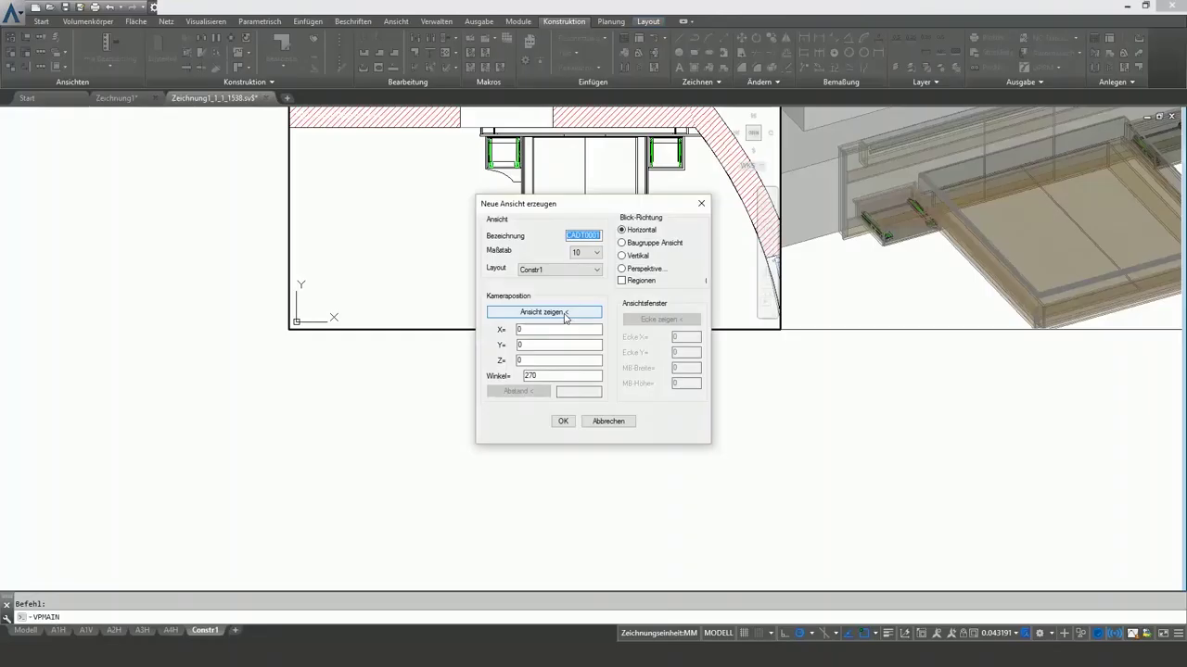
Step: Create a new section view through the bed with its own viewport corner
{"action": "left_click", "coordinate": [564, 312]}
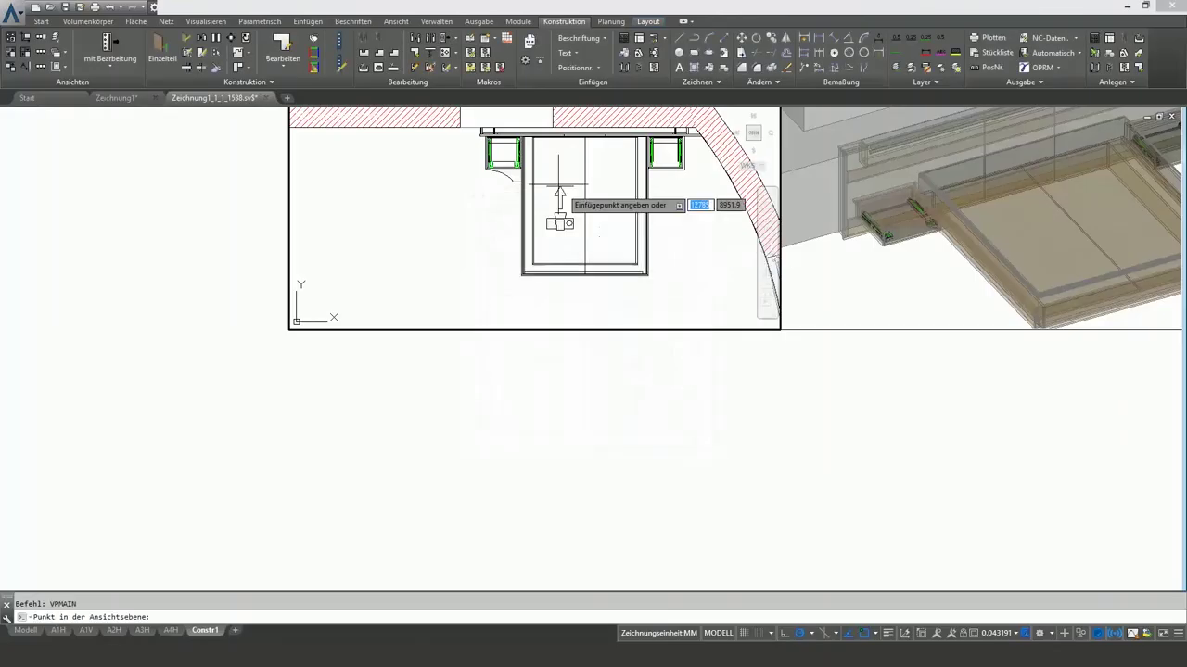
{"action": "left_click", "coordinate": [490, 119]}
{"action": "left_click", "coordinate": [503, 284]}
{"action": "left_click", "coordinate": [504, 300]}
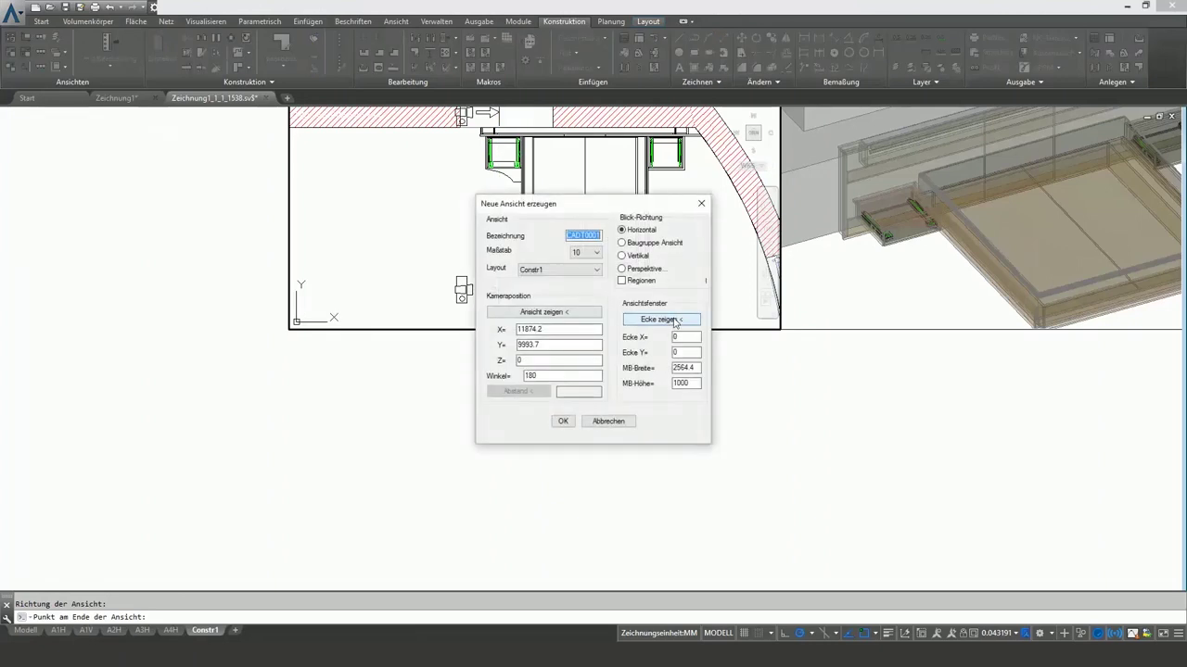
{"action": "left_click", "coordinate": [674, 320]}
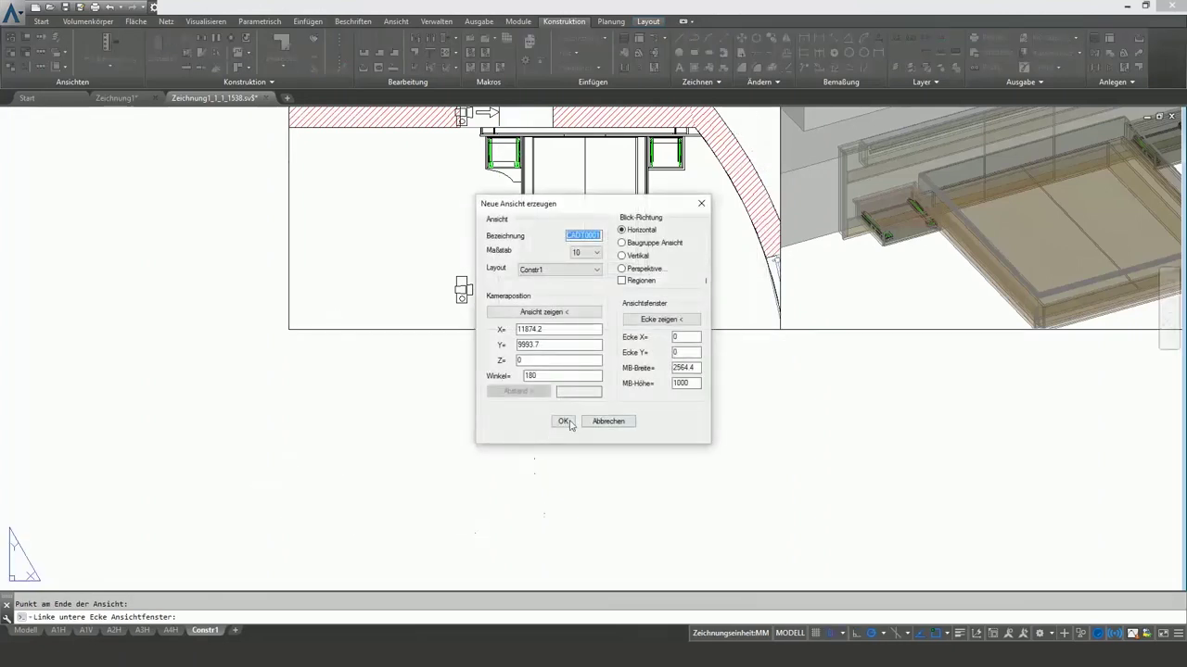
{"action": "left_click", "coordinate": [564, 421]}
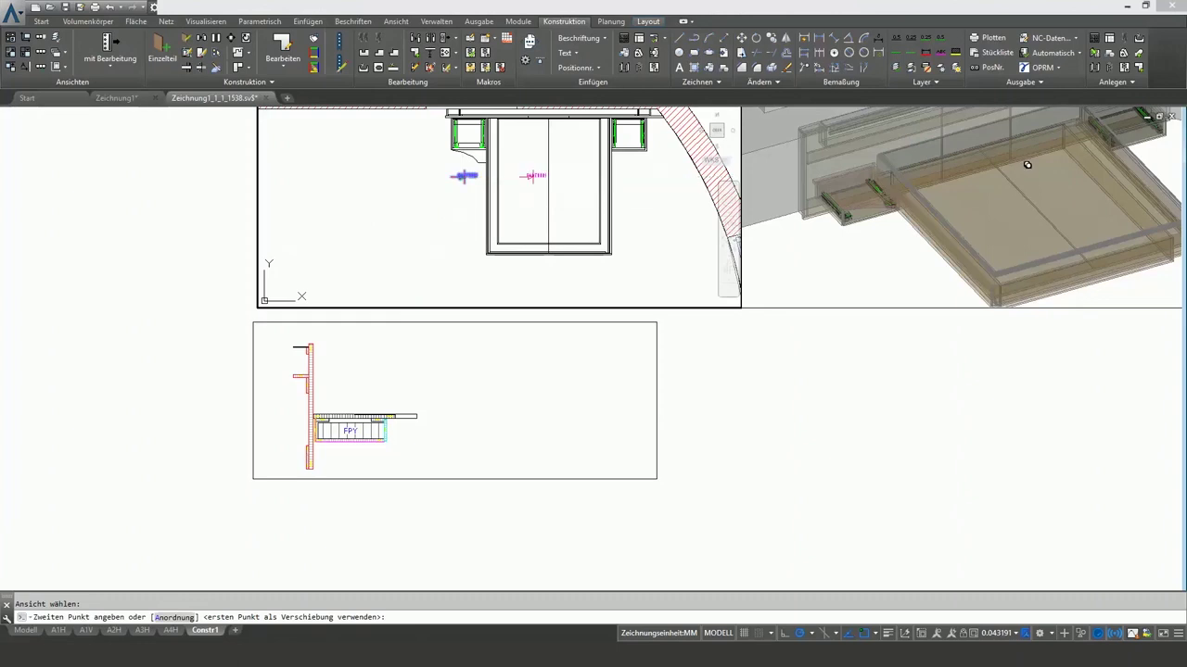
Step: Add section markers schn2 and schn3 and generate their sections
{"action": "left_click", "coordinate": [532, 176]}
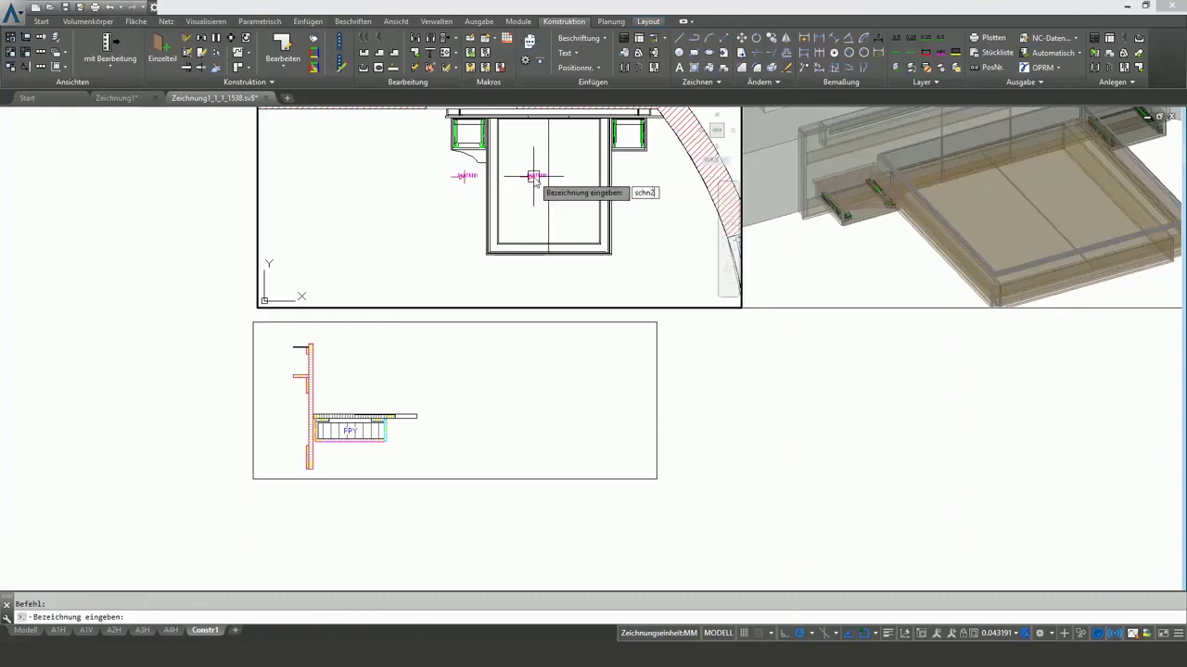
{"action": "key", "text": "Return"}
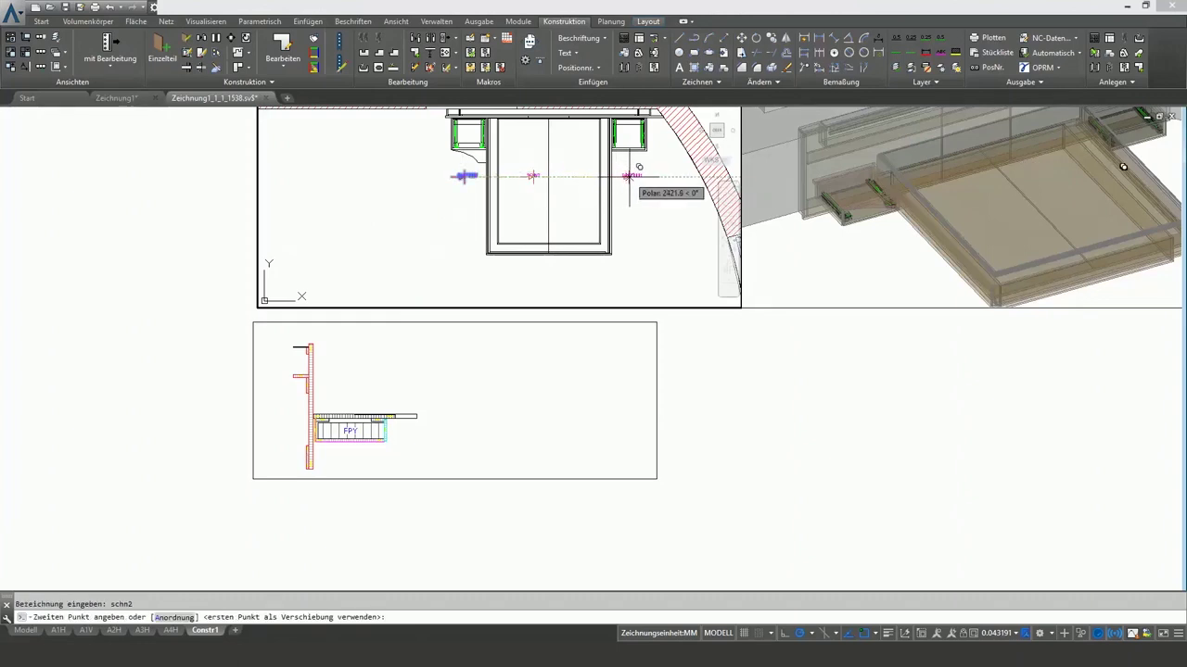
{"action": "left_click", "coordinate": [636, 175]}
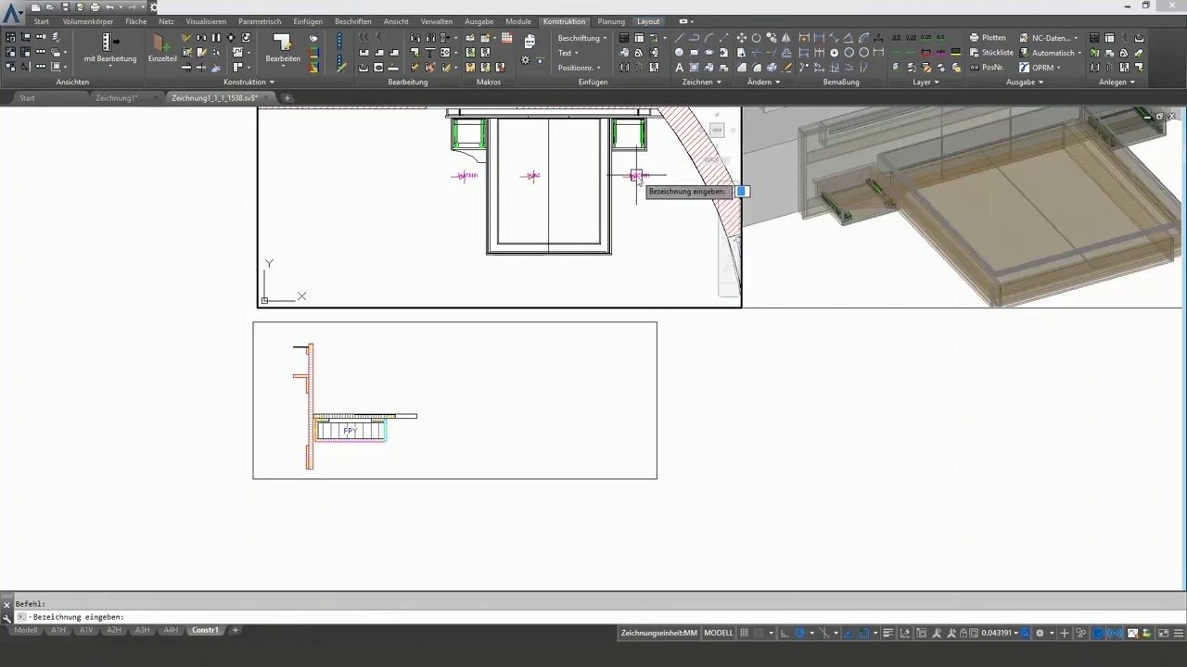
{"action": "type", "text": "schn3"}
{"action": "key", "text": "Return"}
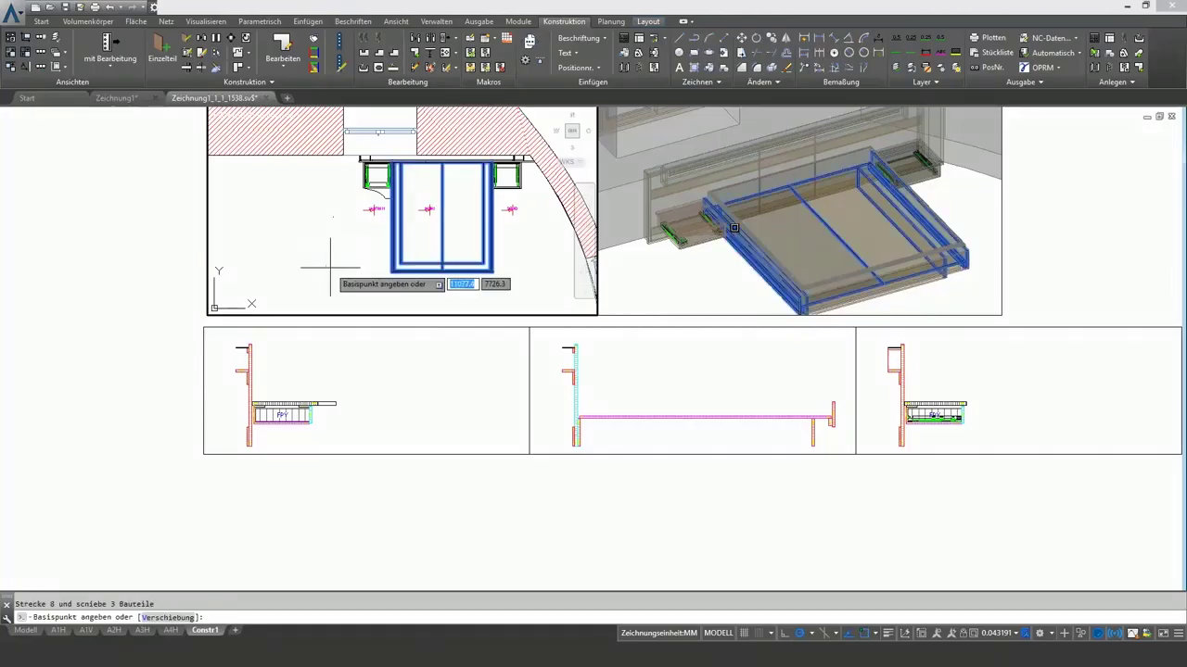
Step: Move the bedside drawer parts 250 mm from the picked base point
{"action": "left_click", "coordinate": [330, 267]}
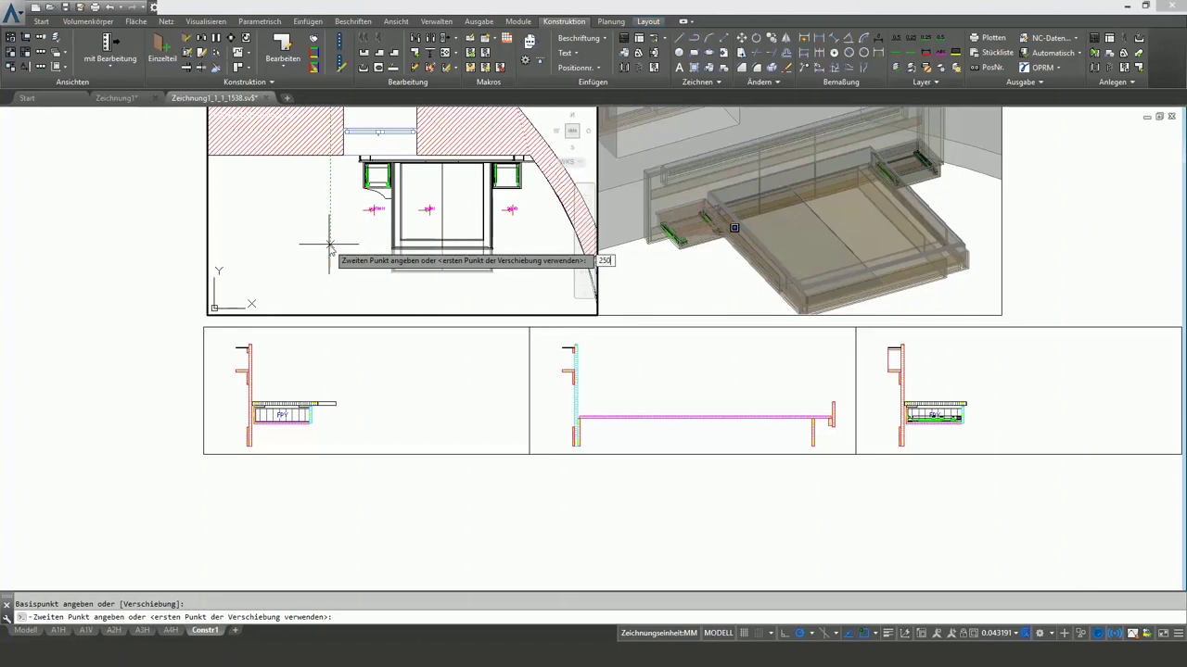
{"action": "key", "text": "Return"}
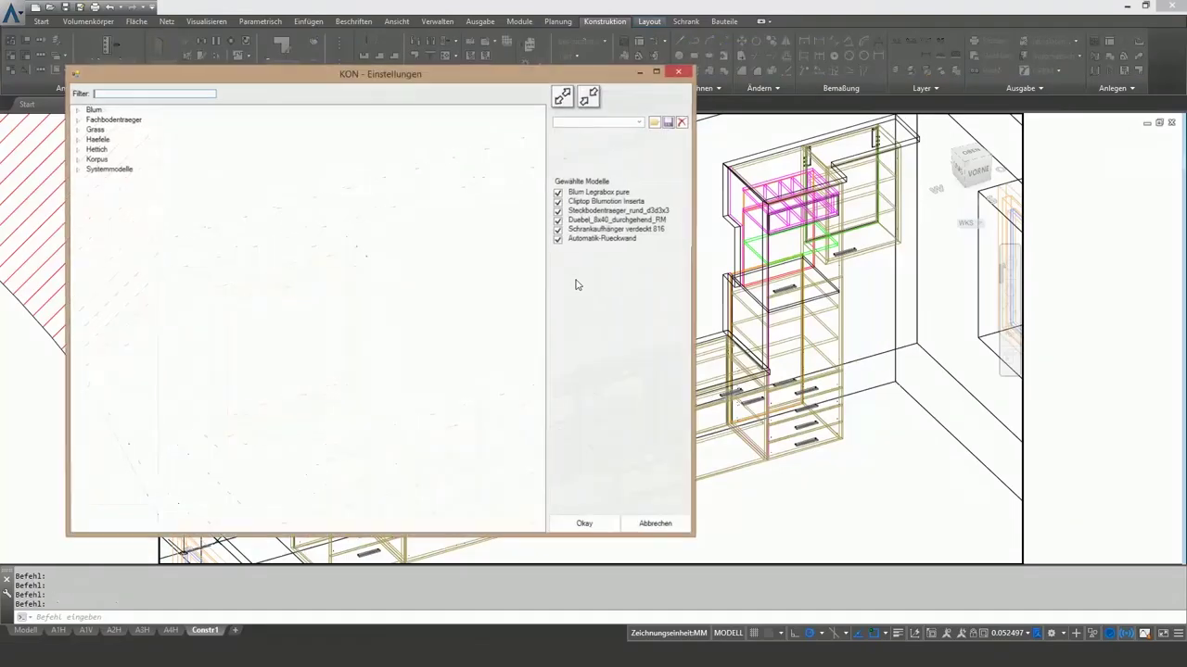
Step: Load the Dübel connector preset and window-select the kitchen cabinets to fit dowels
{"action": "left_click", "coordinate": [640, 123]}
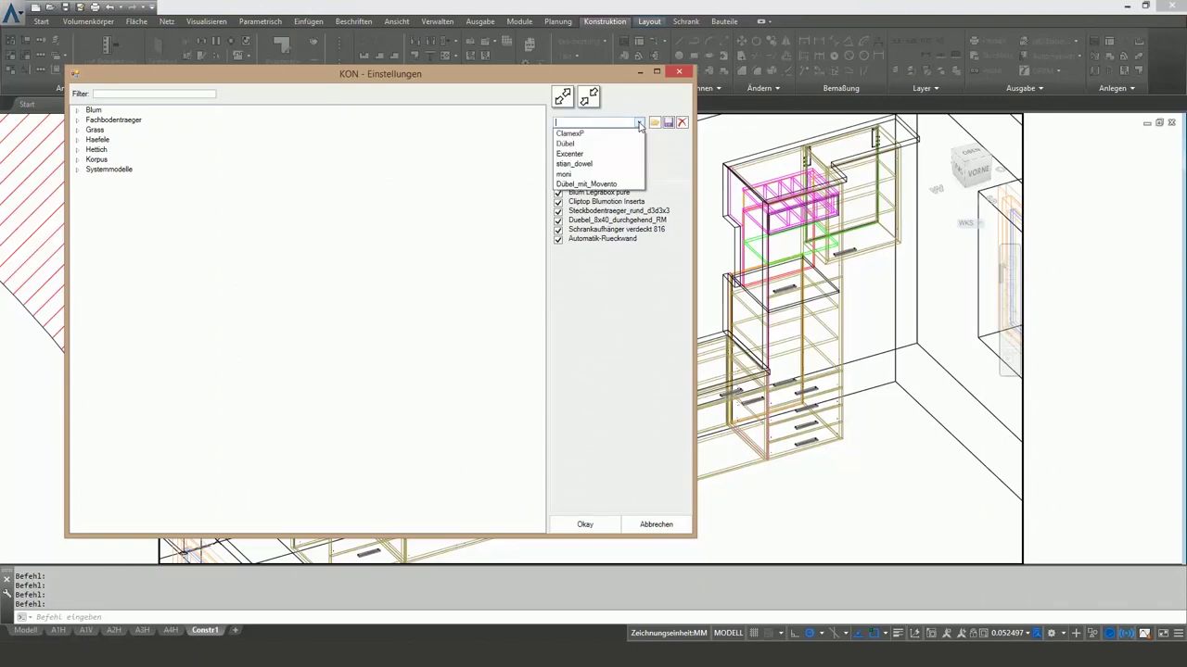
{"action": "left_click", "coordinate": [577, 144]}
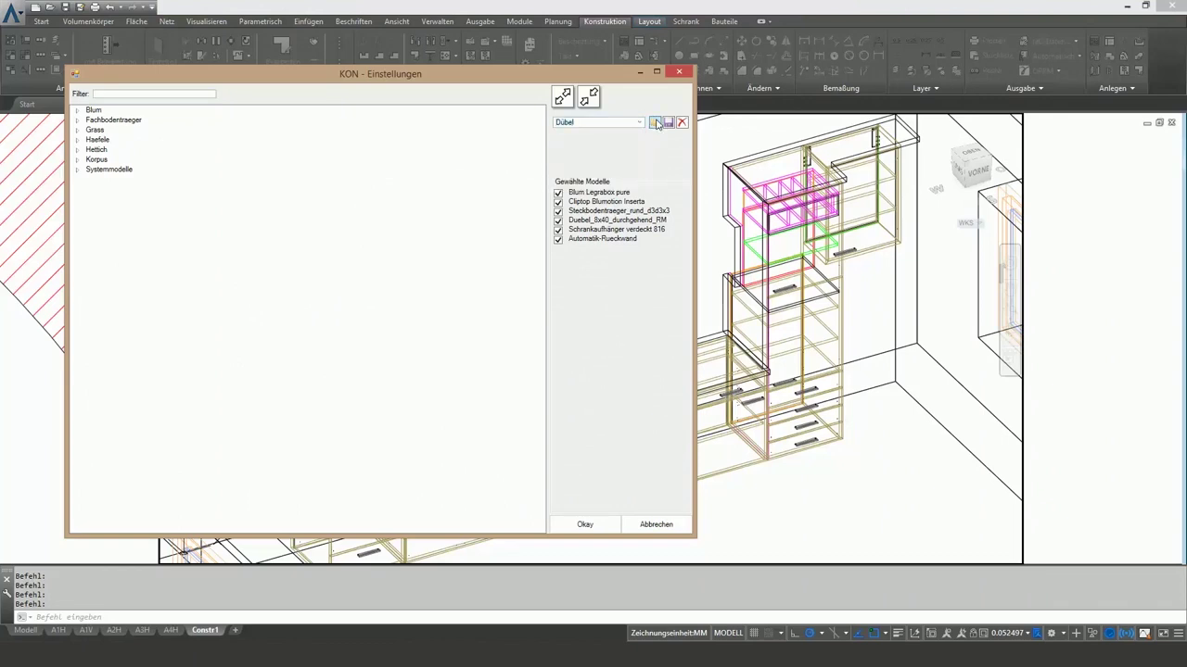
{"action": "left_click", "coordinate": [585, 525]}
{"action": "scroll", "coordinate": [955, 546], "scroll_direction": "down", "scroll_amount": 2}
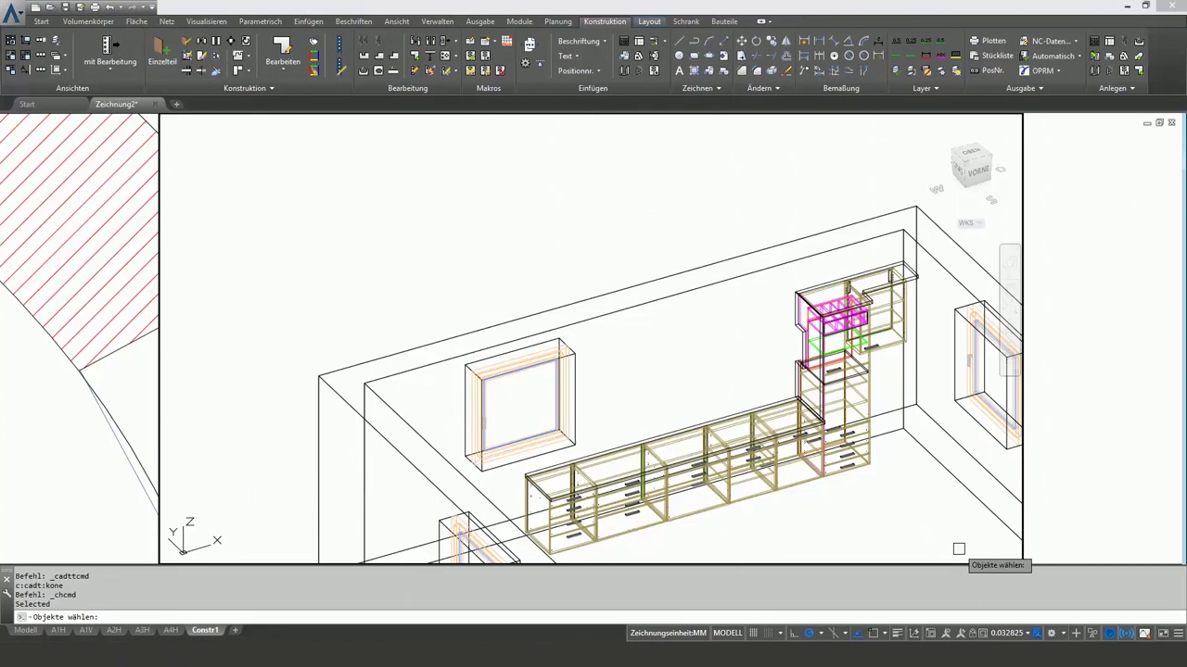
{"action": "scroll", "coordinate": [955, 547], "scroll_direction": "up", "scroll_amount": 2}
{"action": "left_click", "coordinate": [960, 549]}
{"action": "left_click", "coordinate": [498, 191]}
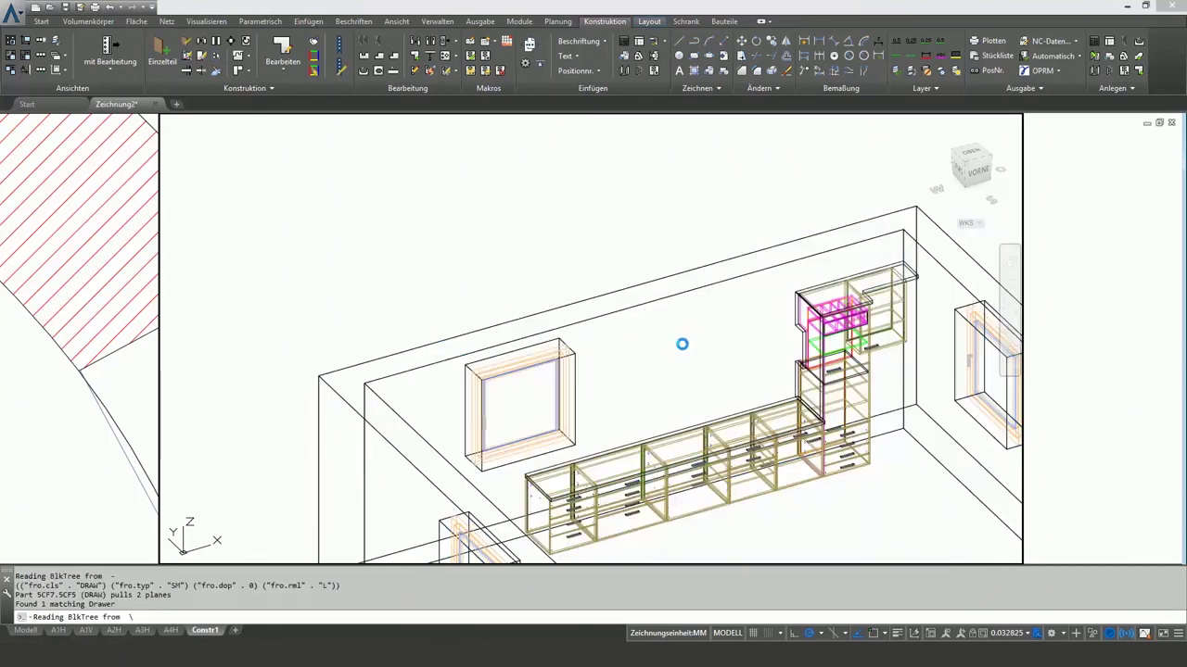
{"action": "scroll", "coordinate": [693, 303], "scroll_direction": "up", "scroll_amount": 4}
{"action": "scroll", "coordinate": [795, 305], "scroll_direction": "up", "scroll_amount": 4}
{"action": "scroll", "coordinate": [700, 119], "scroll_direction": "down", "scroll_amount": 2}
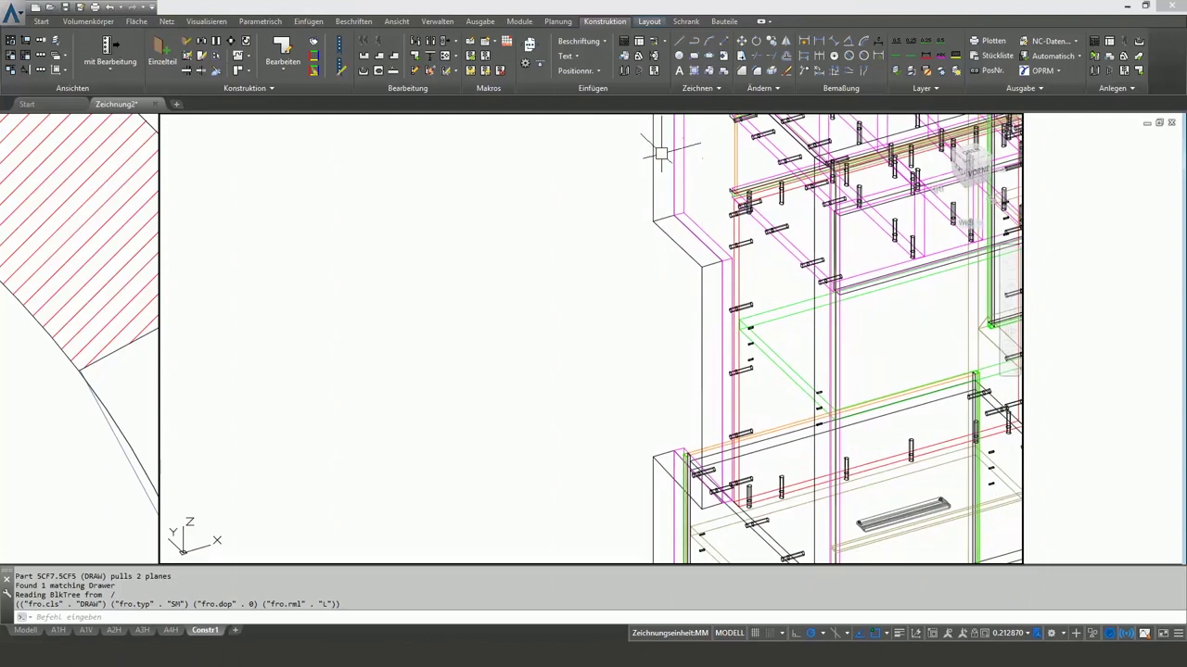
{"action": "key", "text": "Escape"}
Step: Move one dowel to a new position
{"action": "scroll", "coordinate": [448, 136], "scroll_direction": "up", "scroll_amount": 5}
{"action": "type", "text": "m"}
{"action": "key", "text": "Return"}
{"action": "left_click", "coordinate": [598, 381]}
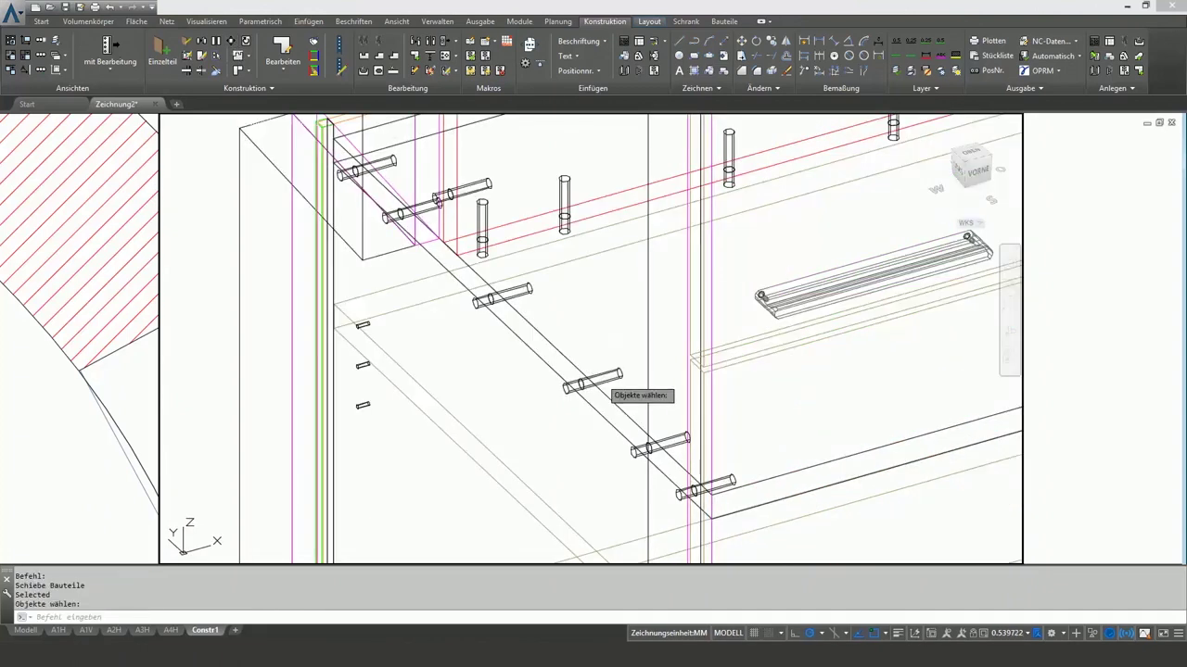
{"action": "key", "text": "Return"}
{"action": "left_click", "coordinate": [614, 334]}
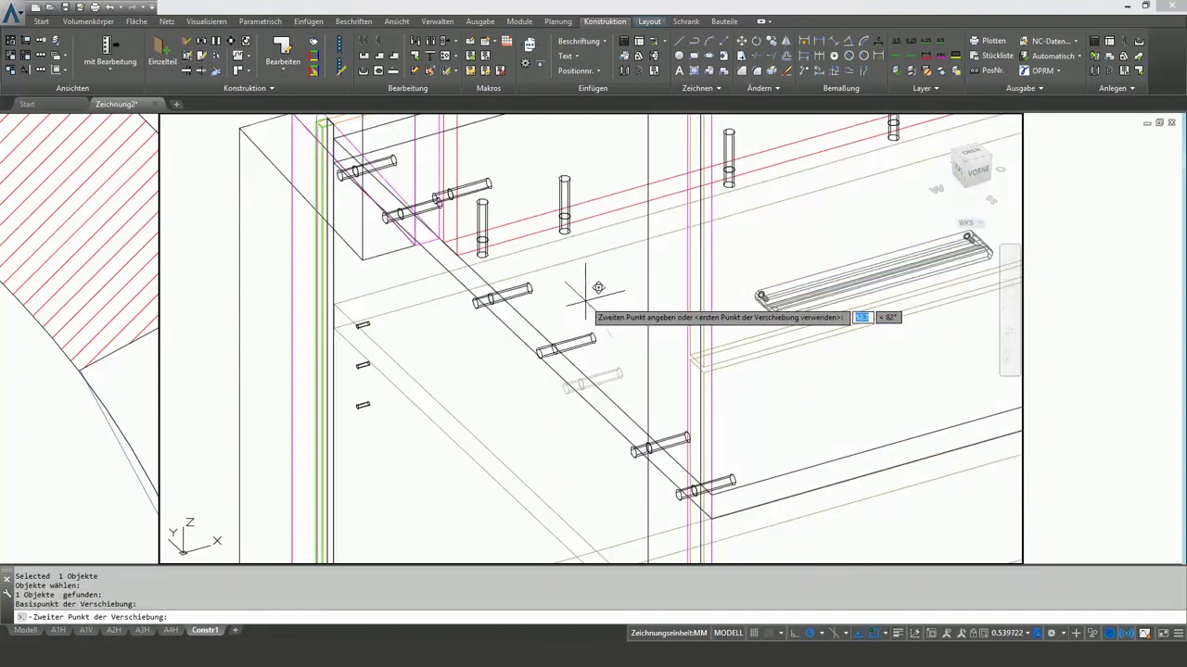
{"action": "left_click", "coordinate": [578, 301]}
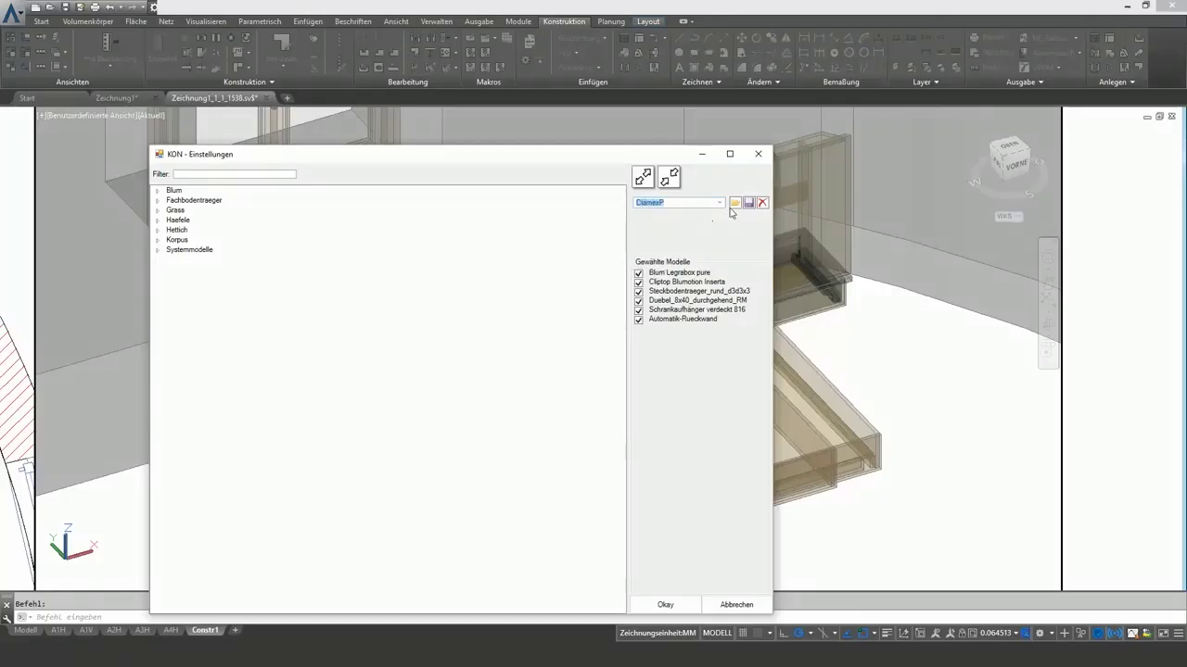
Step: Confirm the ClamexP preset and fit Clamex connectors automatically into the bed panels
{"action": "left_click", "coordinate": [664, 604]}
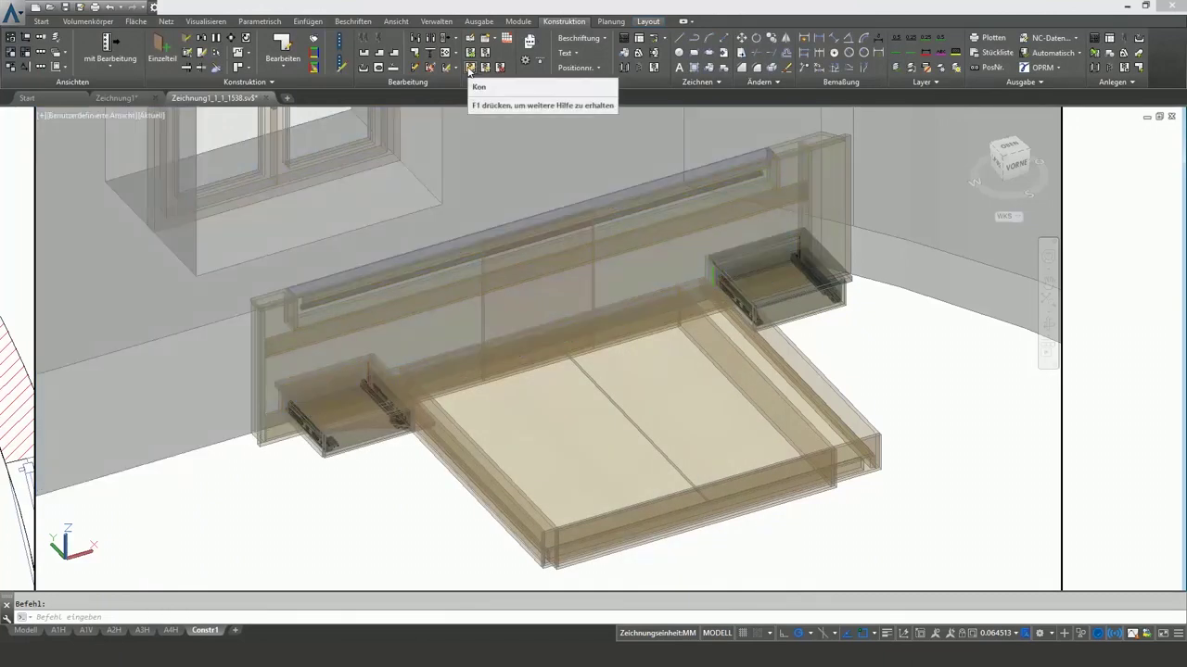
{"action": "left_click", "coordinate": [468, 71]}
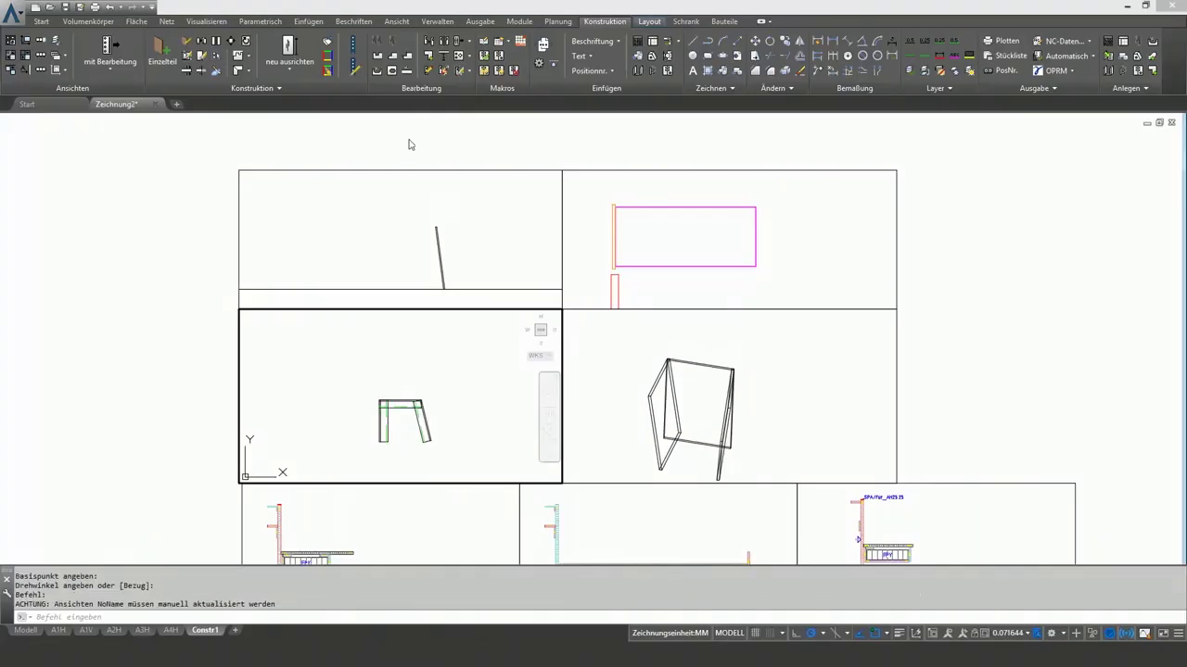
Step: Join the frame panels at two corners, including the slanted right part to the top
{"action": "left_click", "coordinate": [239, 72]}
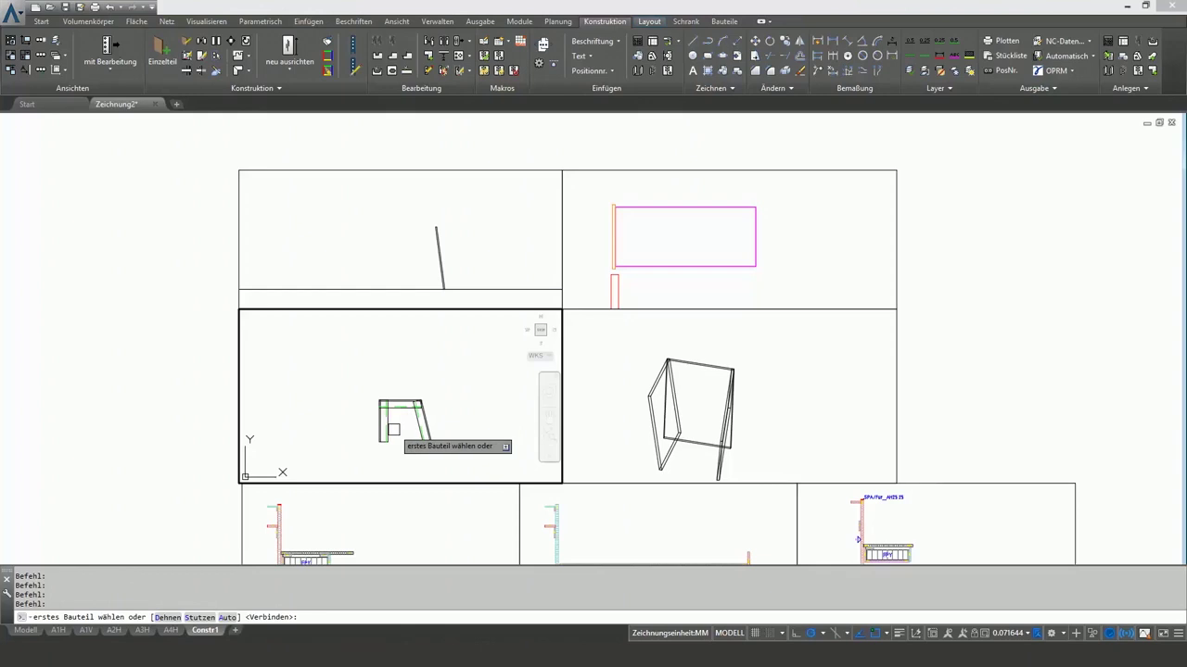
{"action": "left_click", "coordinate": [393, 429]}
{"action": "left_click", "coordinate": [395, 409]}
{"action": "scroll", "coordinate": [395, 409], "scroll_direction": "up", "scroll_amount": 2}
{"action": "scroll", "coordinate": [395, 409], "scroll_direction": "up", "scroll_amount": 2}
{"action": "key", "text": "Return"}
{"action": "left_click", "coordinate": [414, 406]}
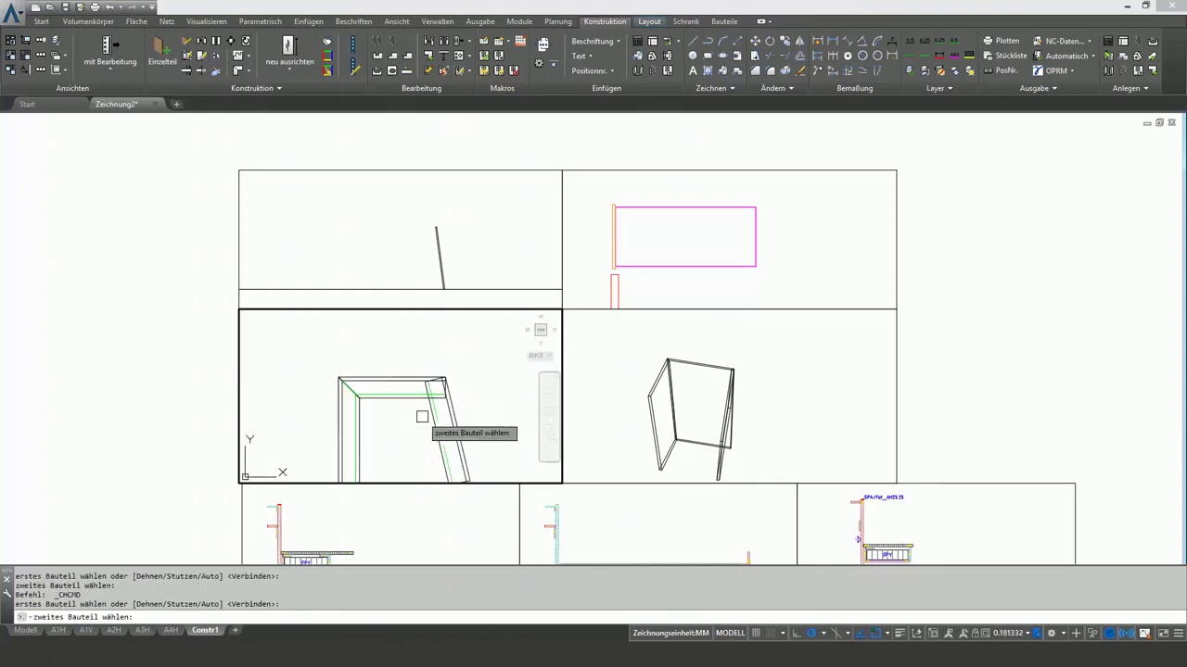
{"action": "left_click", "coordinate": [431, 423]}
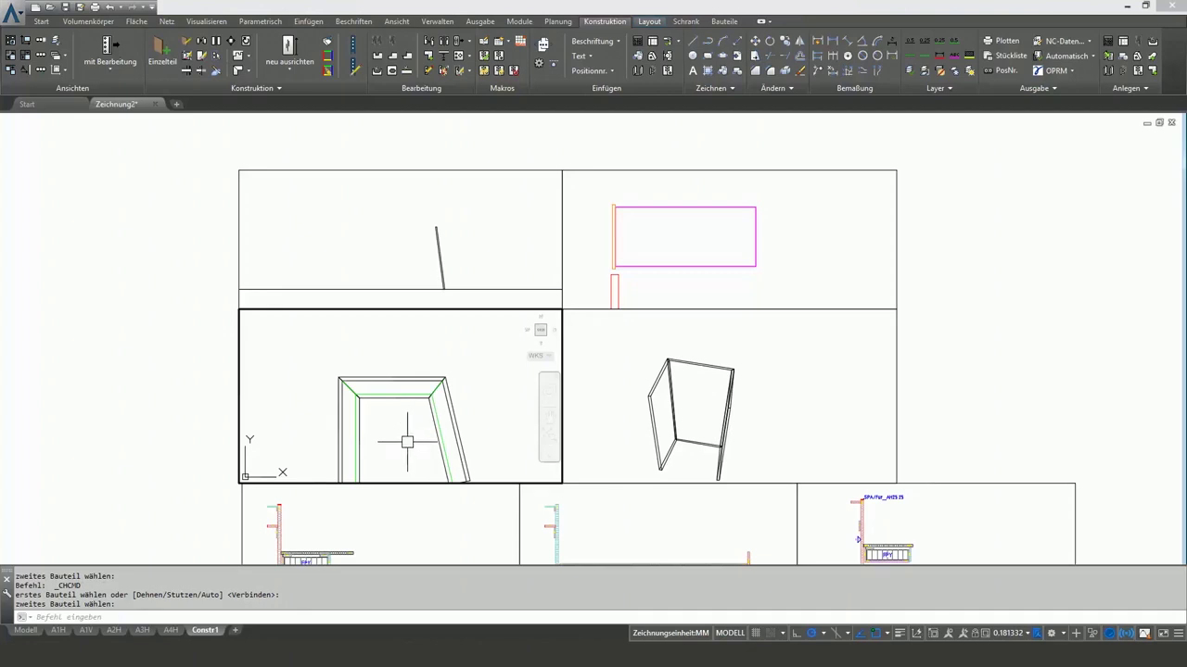
Step: Make the 3D viewport active and shade it realistically with IR
{"action": "left_click", "coordinate": [688, 425]}
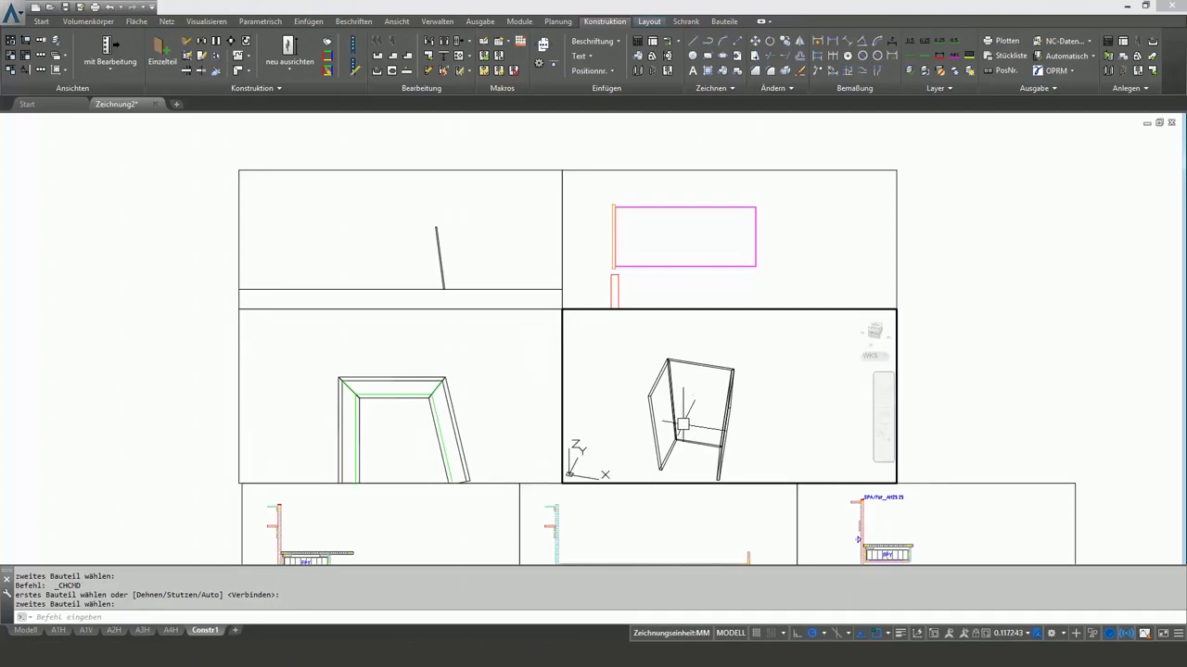
{"action": "type", "text": "ir"}
{"action": "key", "text": "Return"}
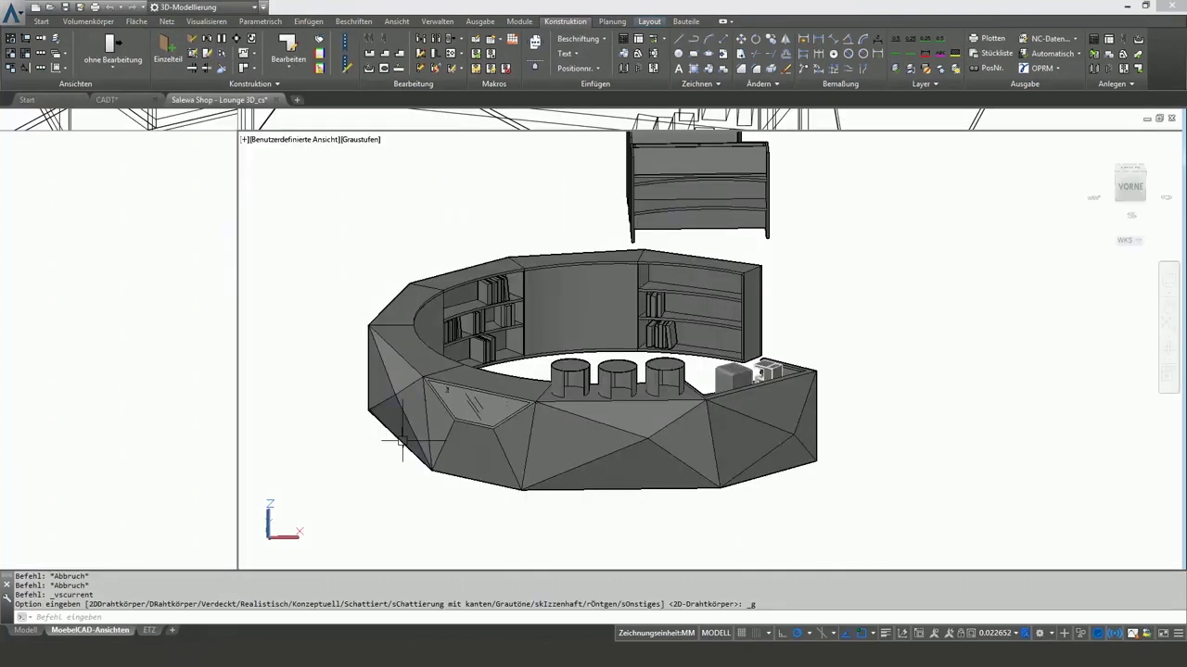
Step: Orbit the view around the circular lounge model to see it from another side
{"action": "mouse_move", "coordinate": [403, 445]}
{"action": "middle_mouse_down", "text": "shift"}
{"action": "mouse_move", "coordinate": [793, 455]}
{"action": "mouse_move", "coordinate": [891, 430]}
{"action": "middle_mouse_up", "text": "shift"}
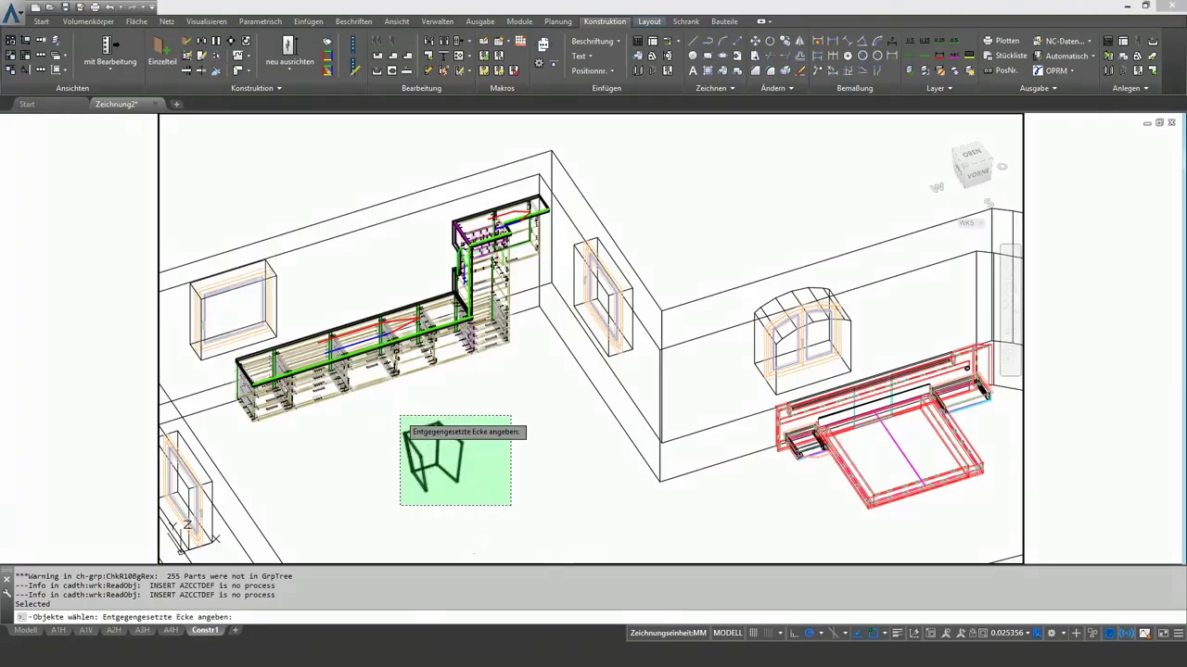
Step: Open the Bauteil Explorer for the three Seite Links panels and review positions 10.3, 10.2 and 10.1
{"action": "left_click", "coordinate": [399, 415]}
{"action": "key", "text": "Return"}
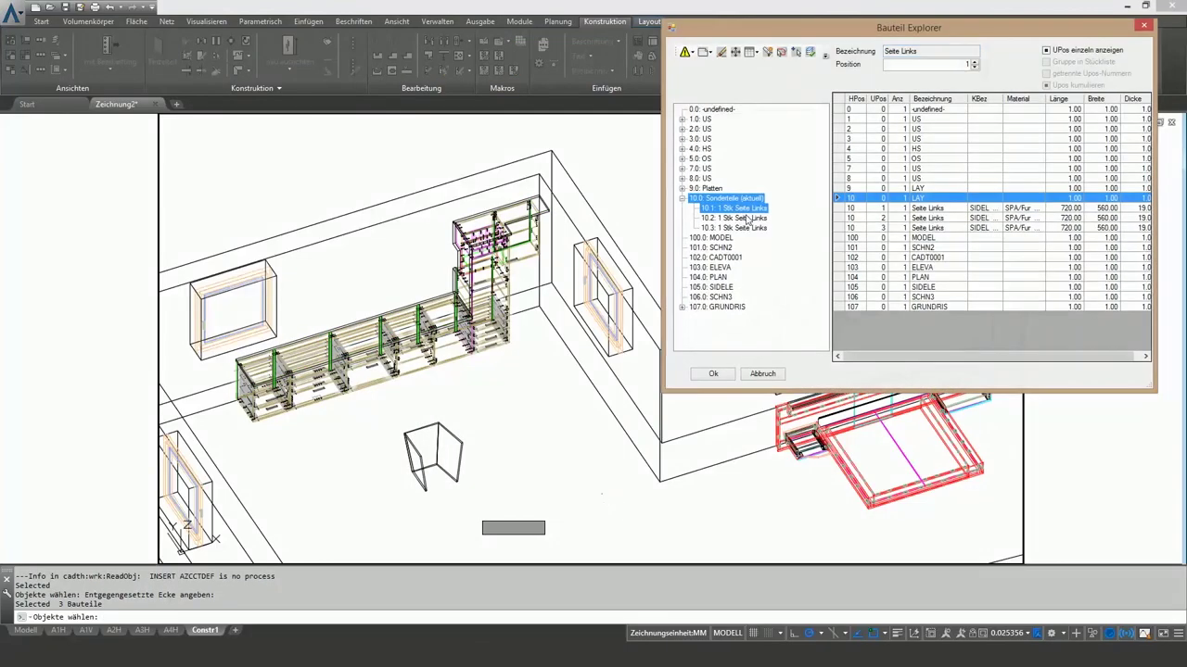
{"action": "left_click", "coordinate": [747, 229]}
{"action": "left_click", "coordinate": [750, 219]}
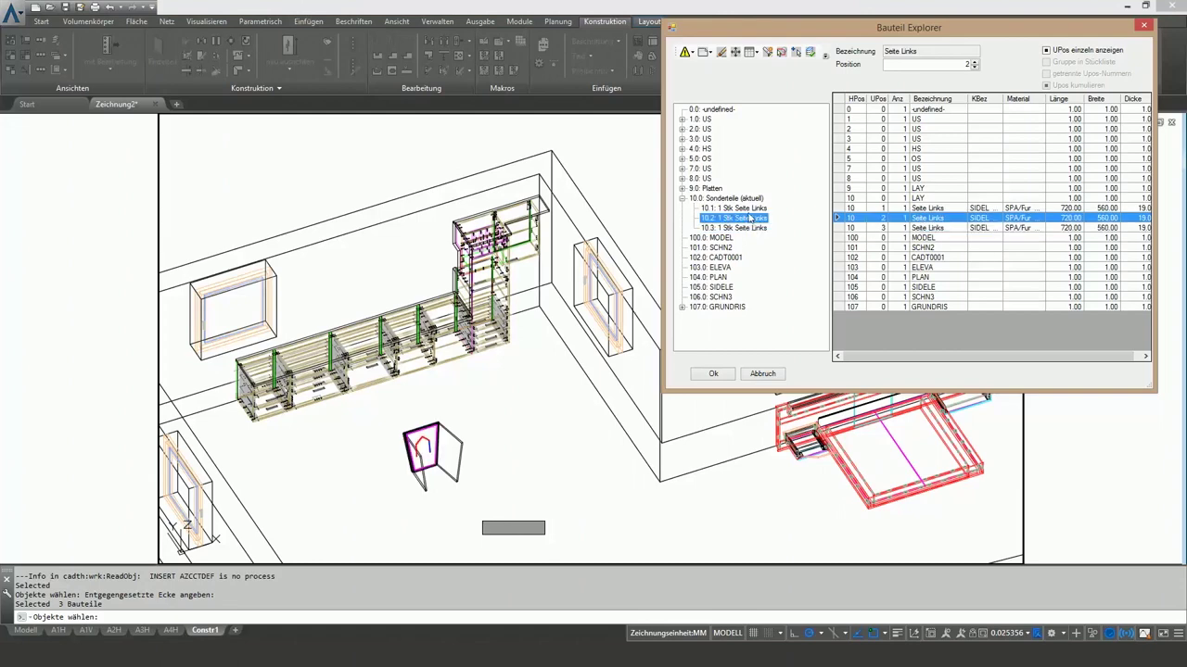
{"action": "key", "text": "Up"}
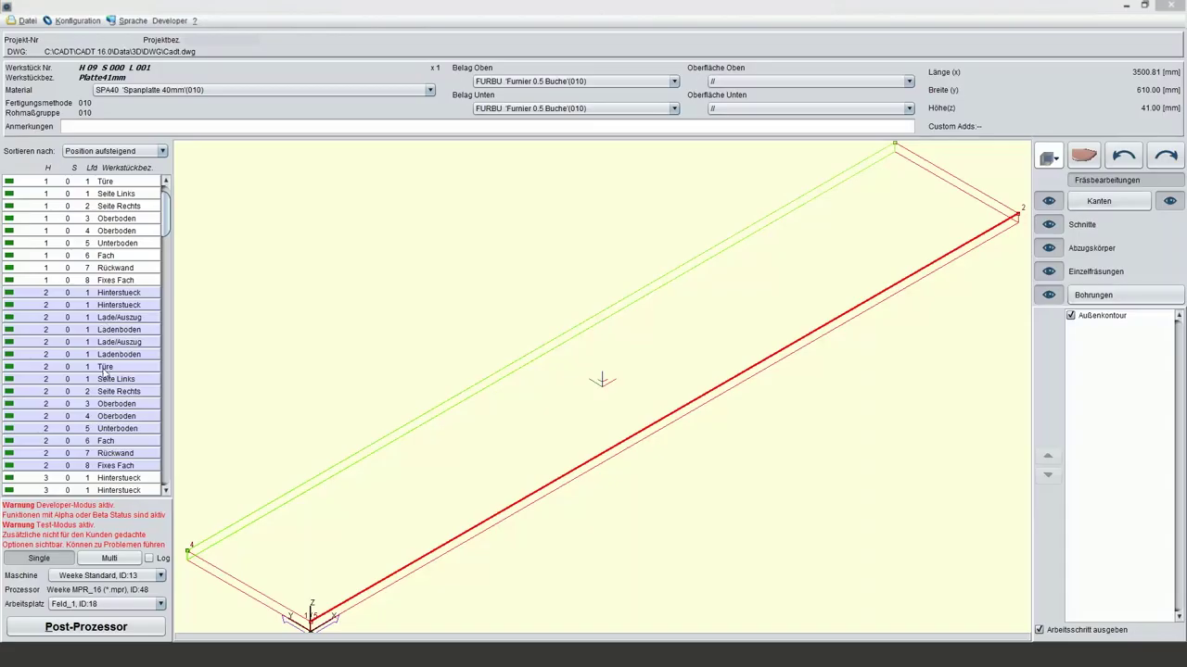
Step: Display the Türe, Seite Links 4 0 2, Platte41mm and Seite Links 10 0 2 workpieces to check their machining
{"action": "left_click", "coordinate": [104, 371]}
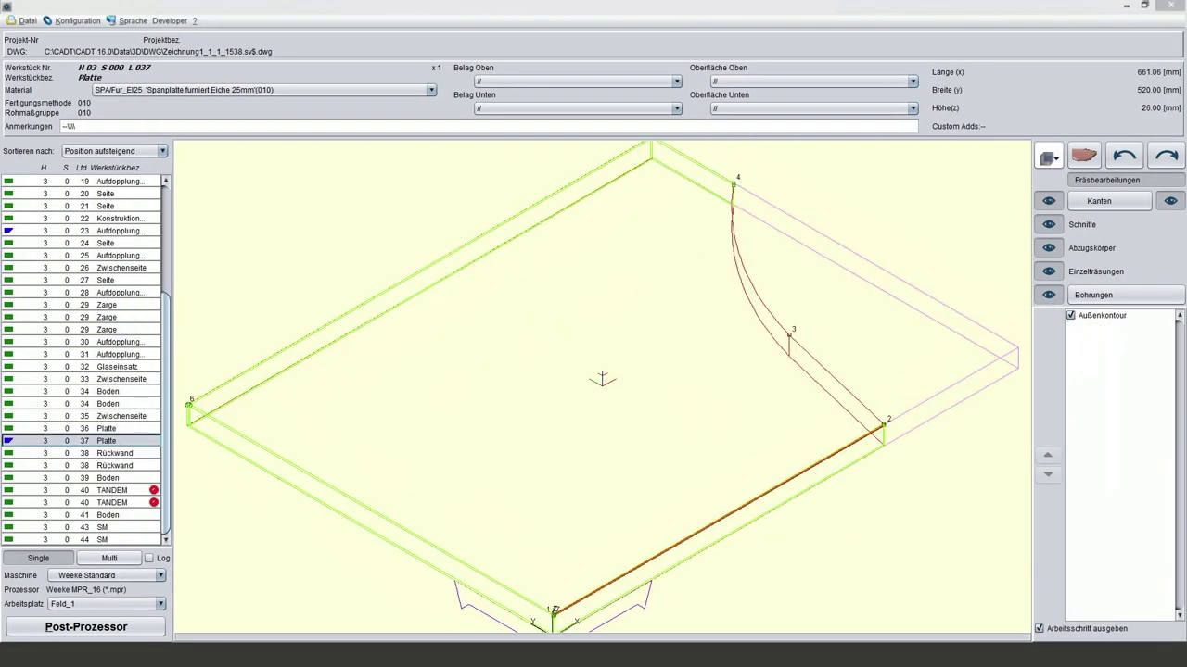
{"action": "left_click", "coordinate": [118, 442]}
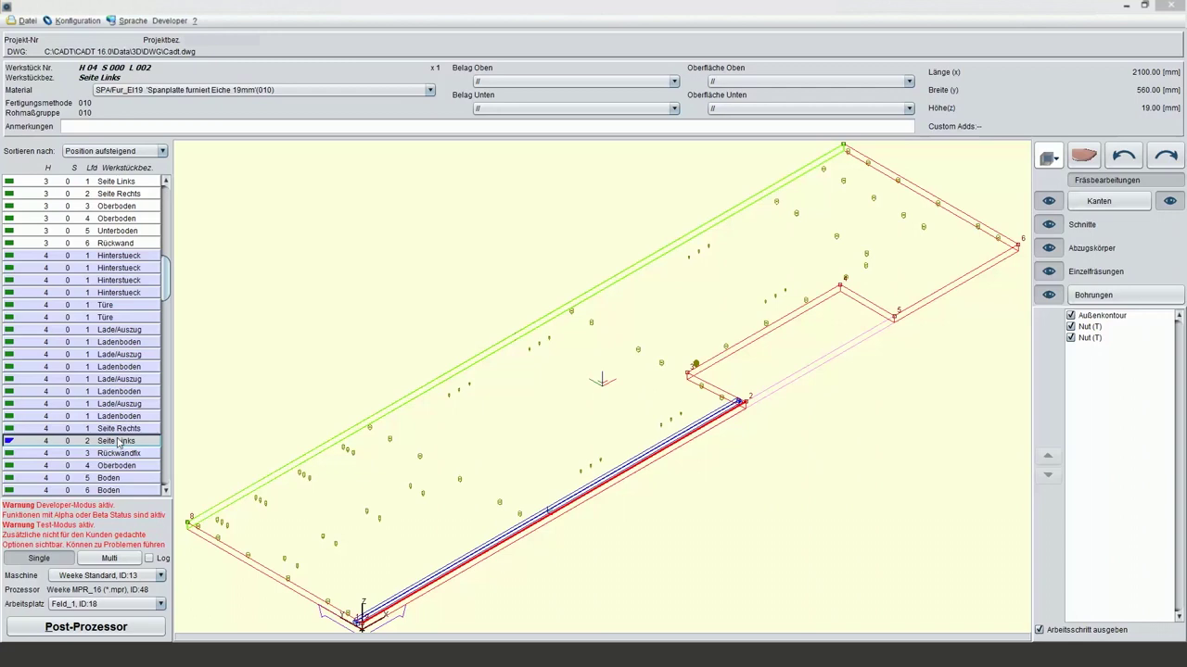
{"action": "scroll", "coordinate": [118, 442], "scroll_direction": "down", "scroll_amount": 10}
{"action": "left_click", "coordinate": [117, 442]}
{"action": "left_click", "coordinate": [99, 428]}
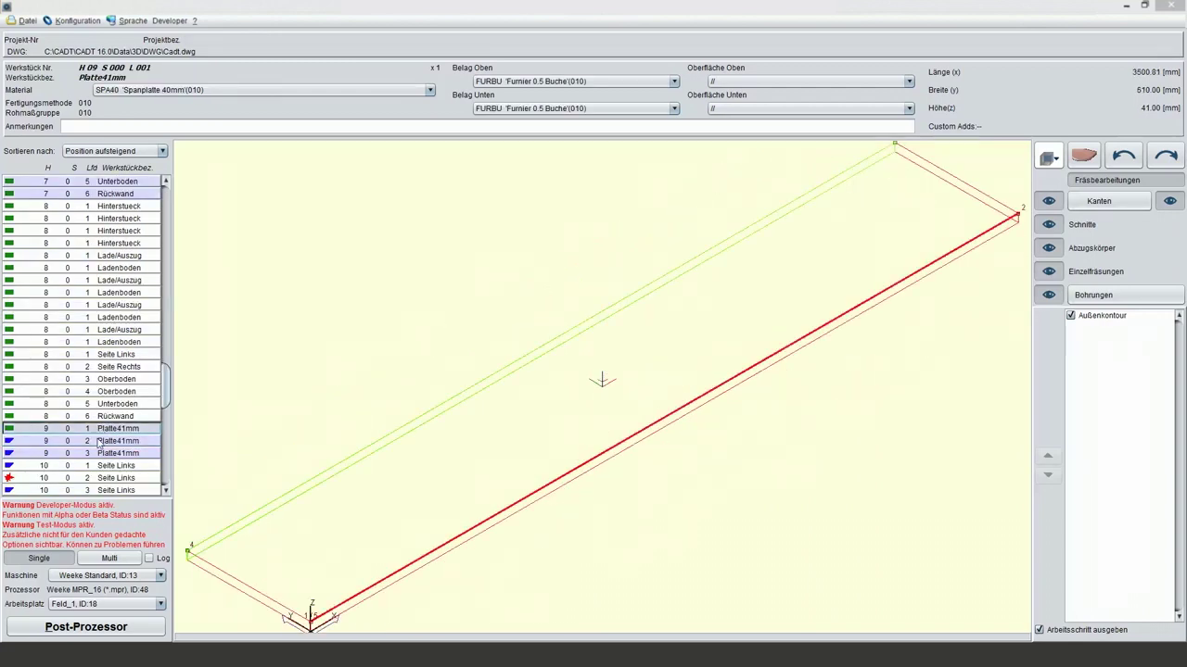
{"action": "left_click", "coordinate": [99, 454]}
{"action": "left_click", "coordinate": [96, 477]}
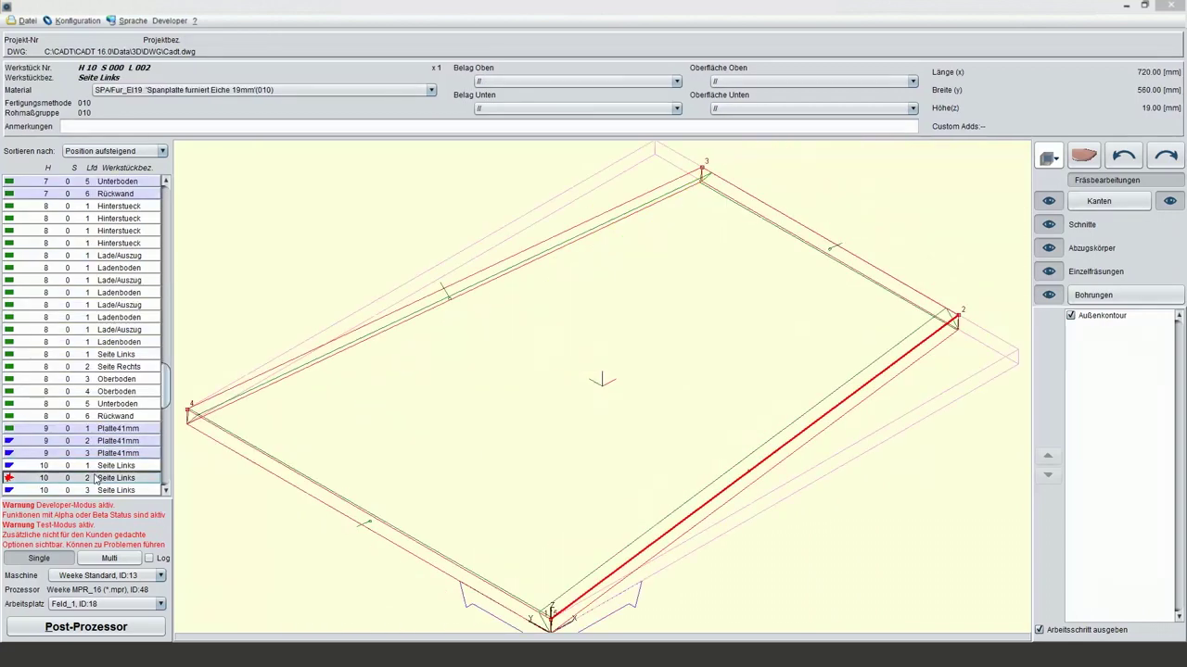